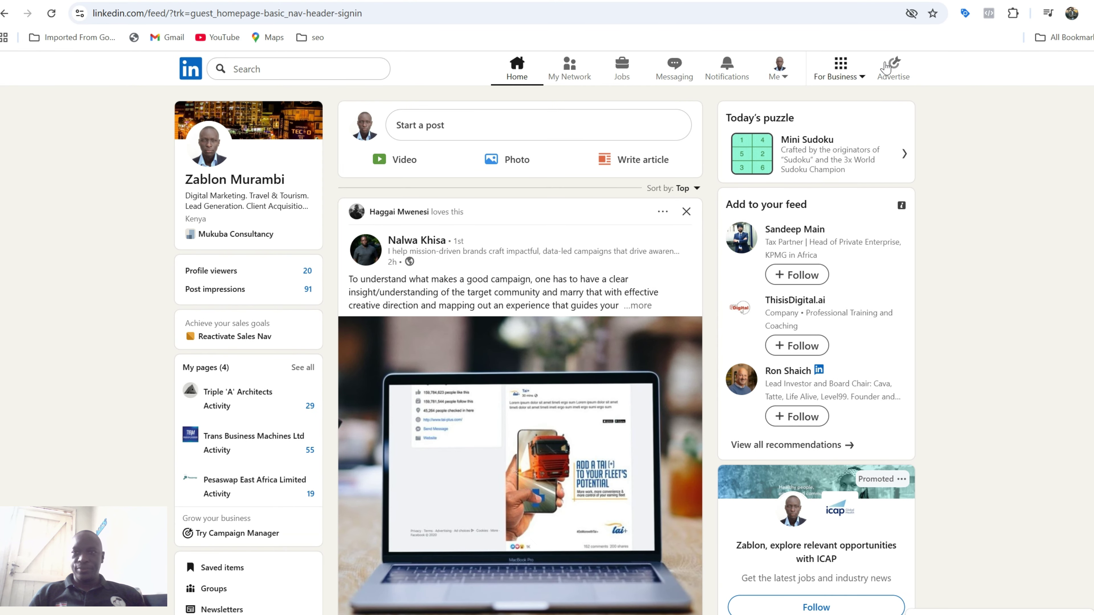
Open the advertising area, switch to the Mukuba Consulting Service business and open its ad account
click(891, 67)
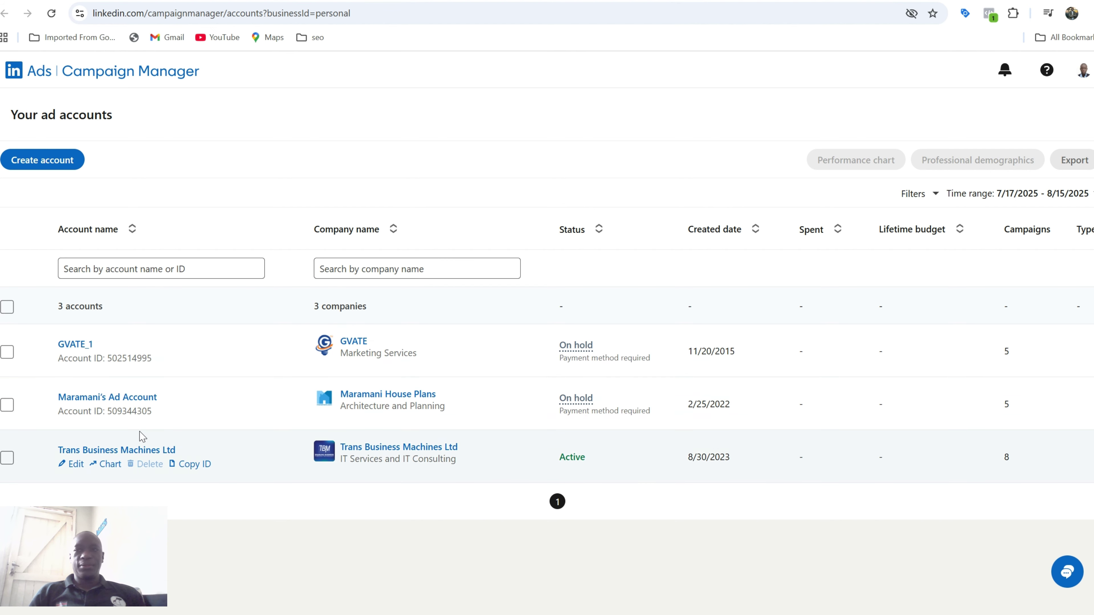
click(1083, 71)
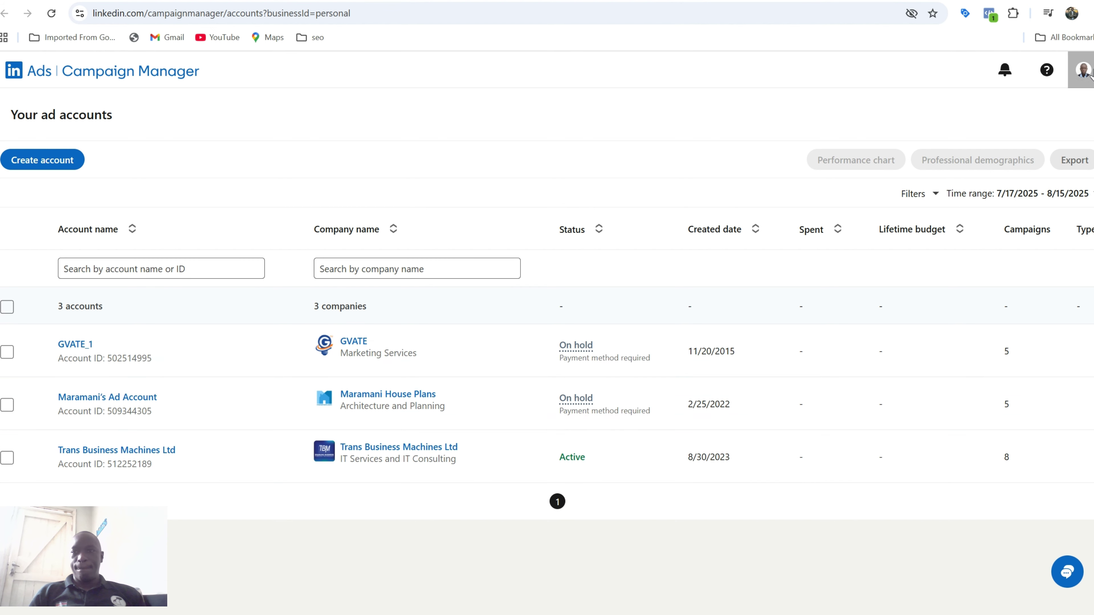
click(953, 202)
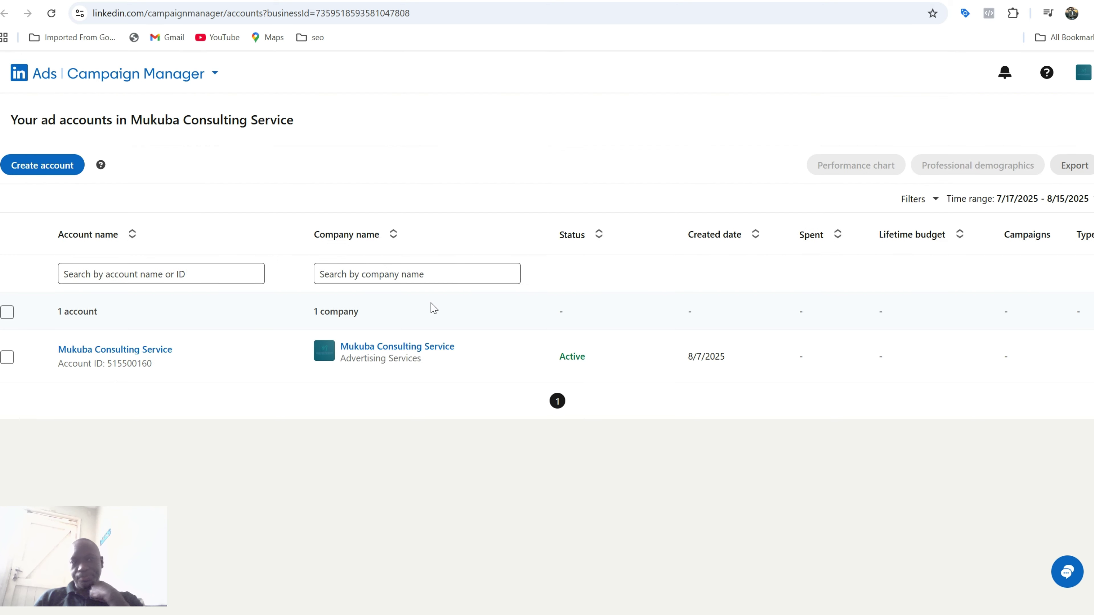
mouse_move(138, 350)
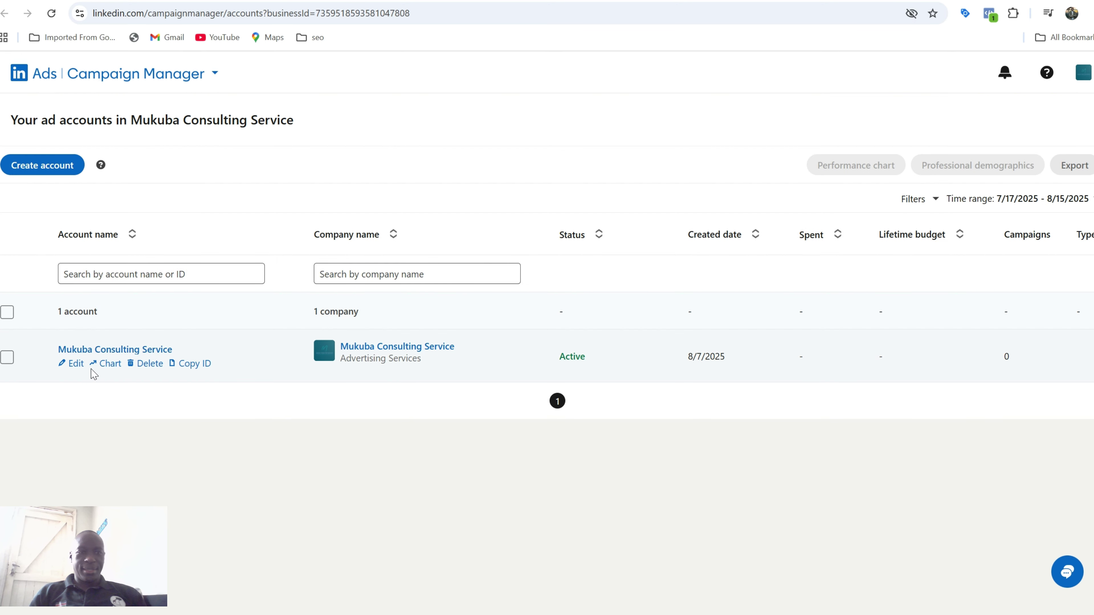
click(110, 349)
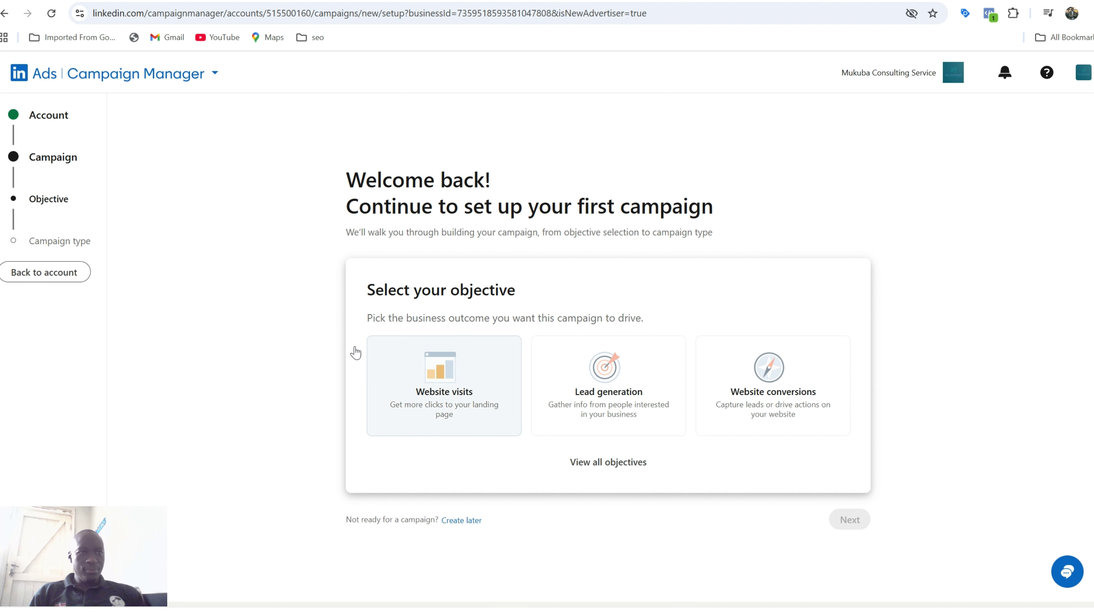
Choose Engagement from the full list of objectives and continue with the Classic campaign type
click(608, 463)
scroll(352, 406, down, 2)
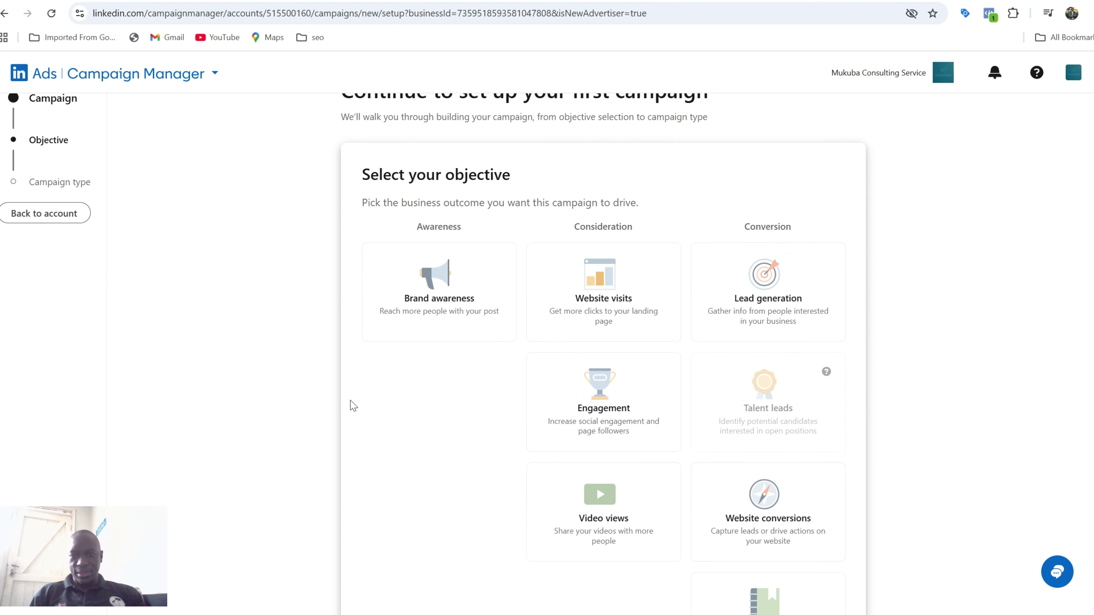
scroll(352, 405, down, 2)
scroll(352, 405, up, 1)
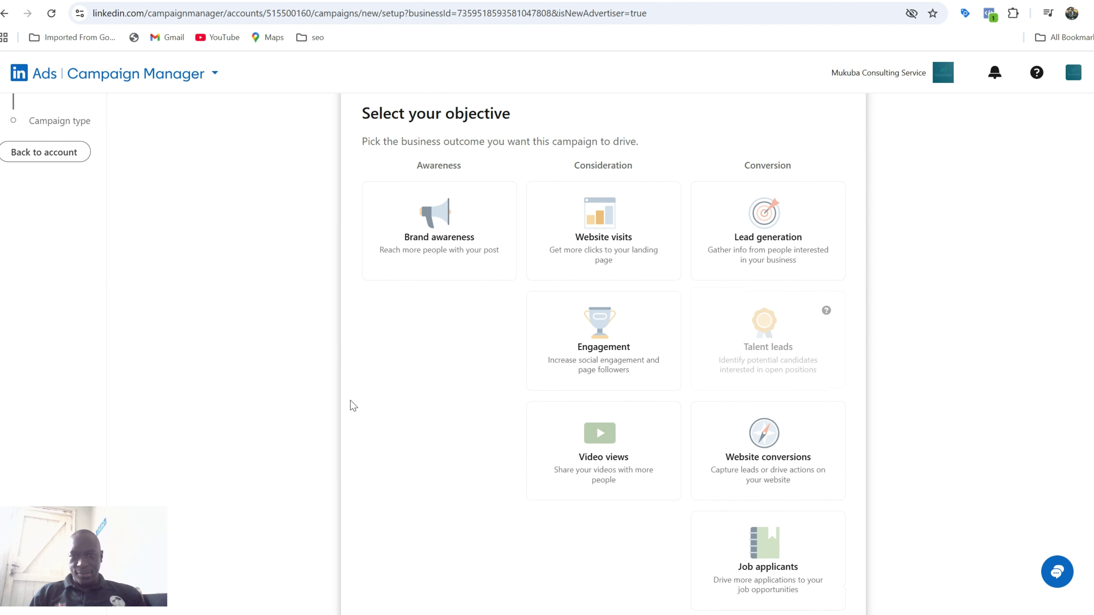
scroll(353, 405, up, 1)
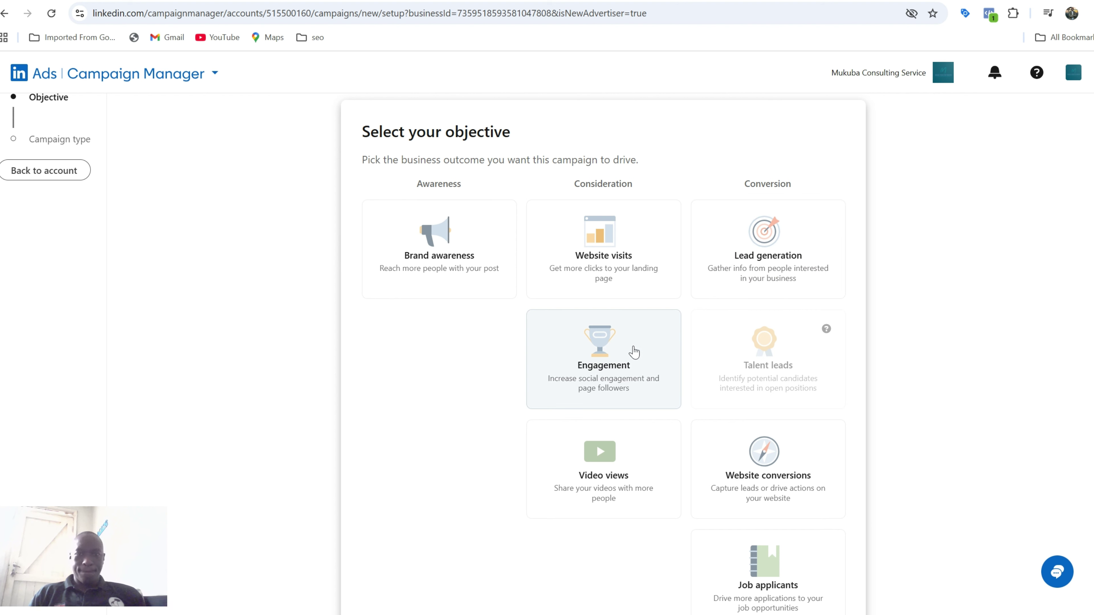
click(636, 351)
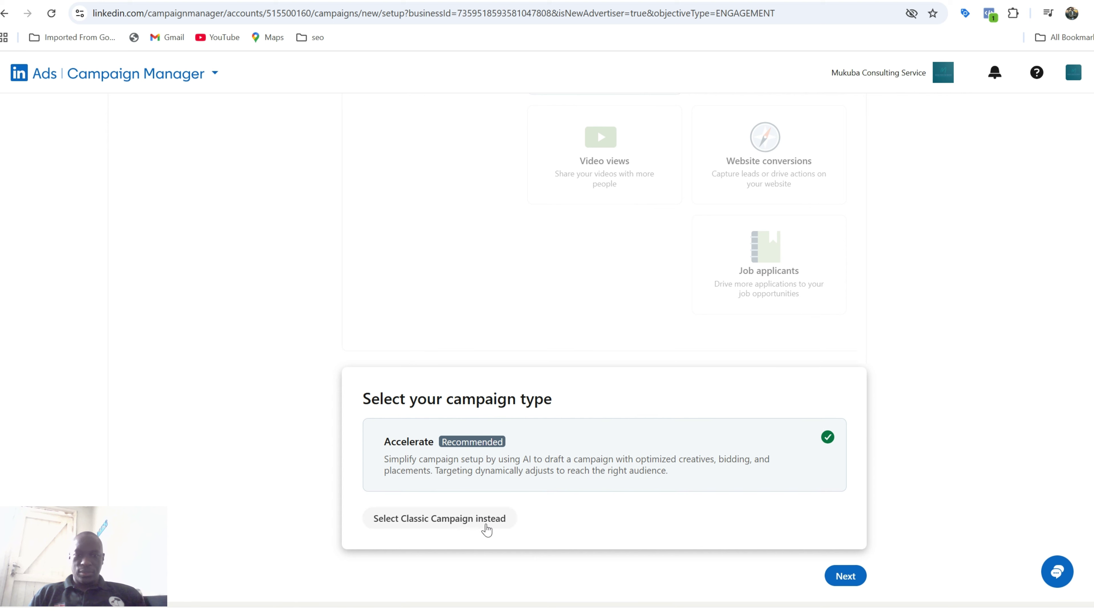
click(482, 521)
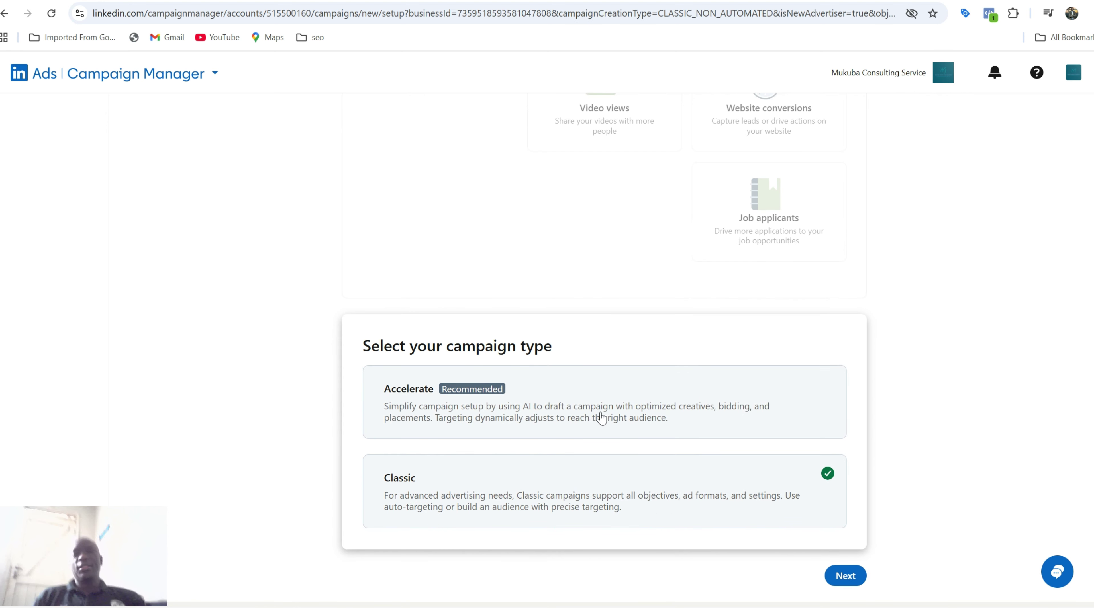
click(845, 576)
Name the campaign group "Getting followers on MCS page"
click(349, 259)
text(F)
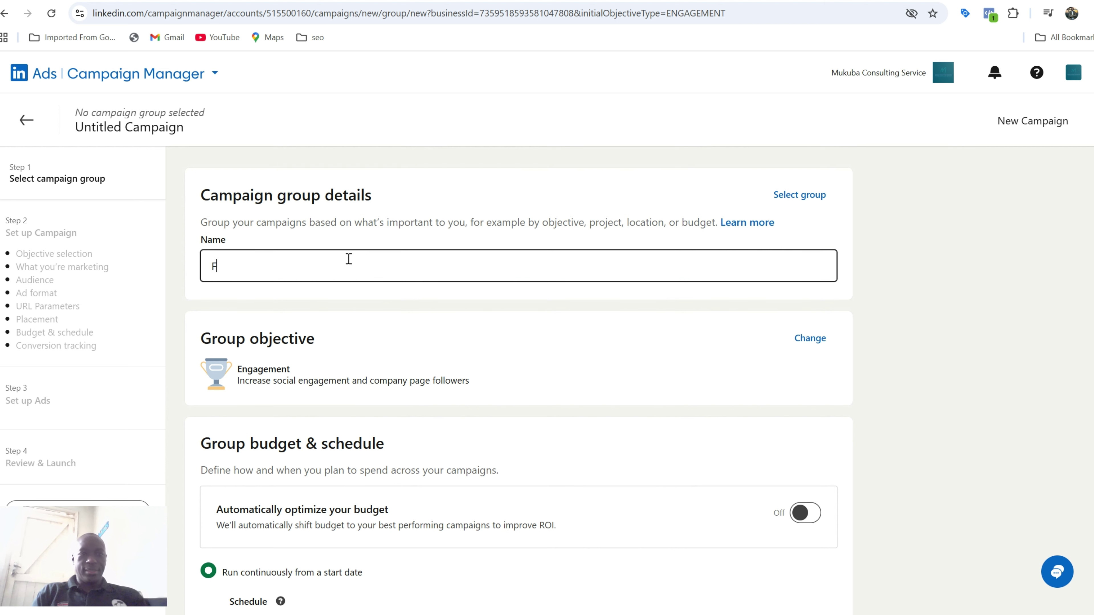
text(etting)
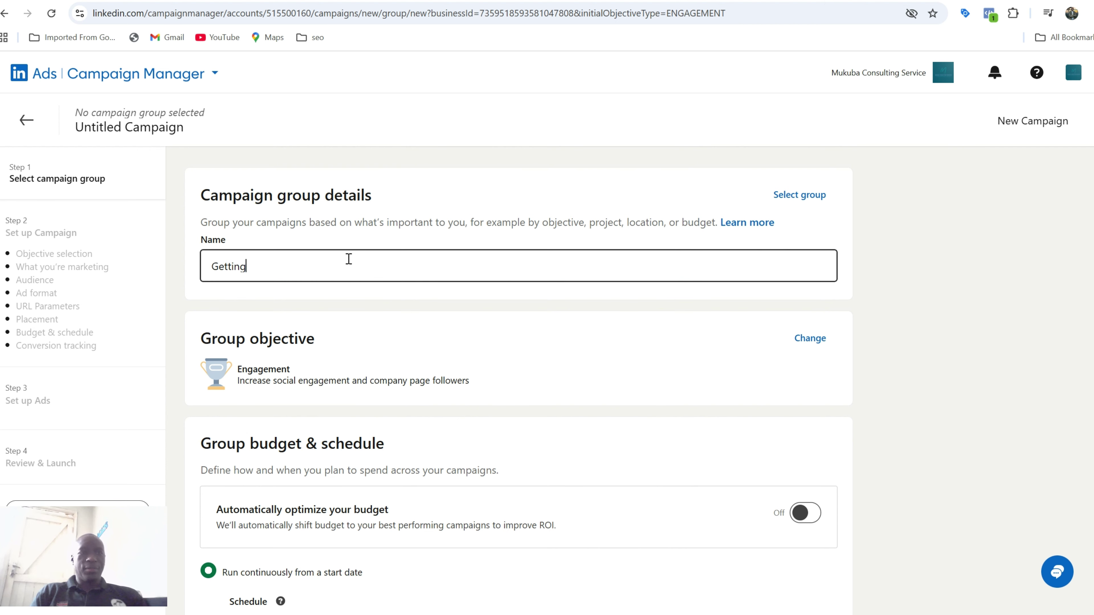
text( followers o)
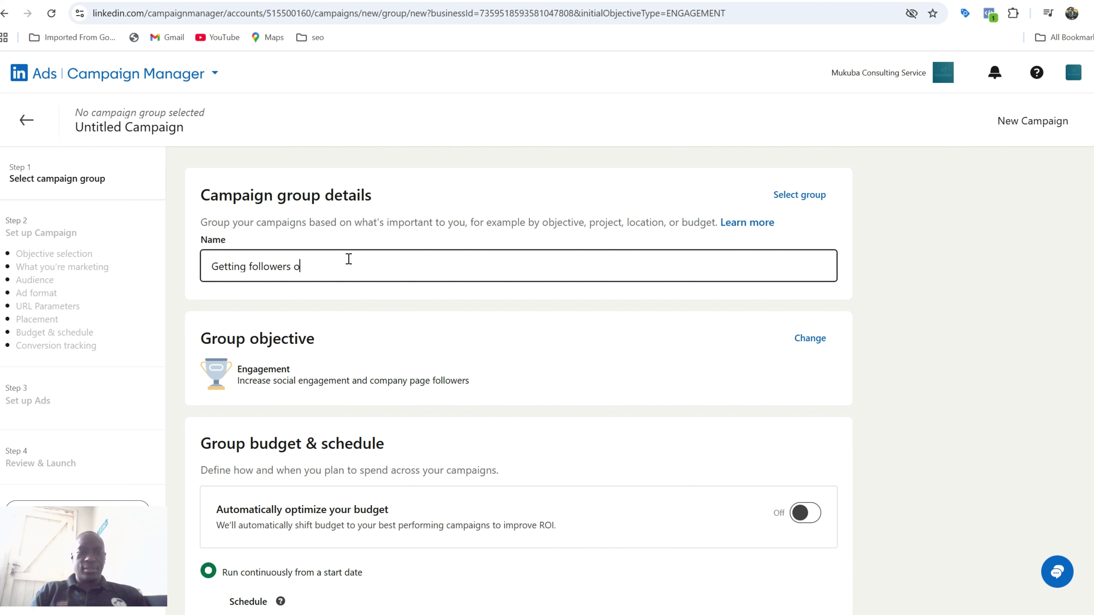
text(n MCS page)
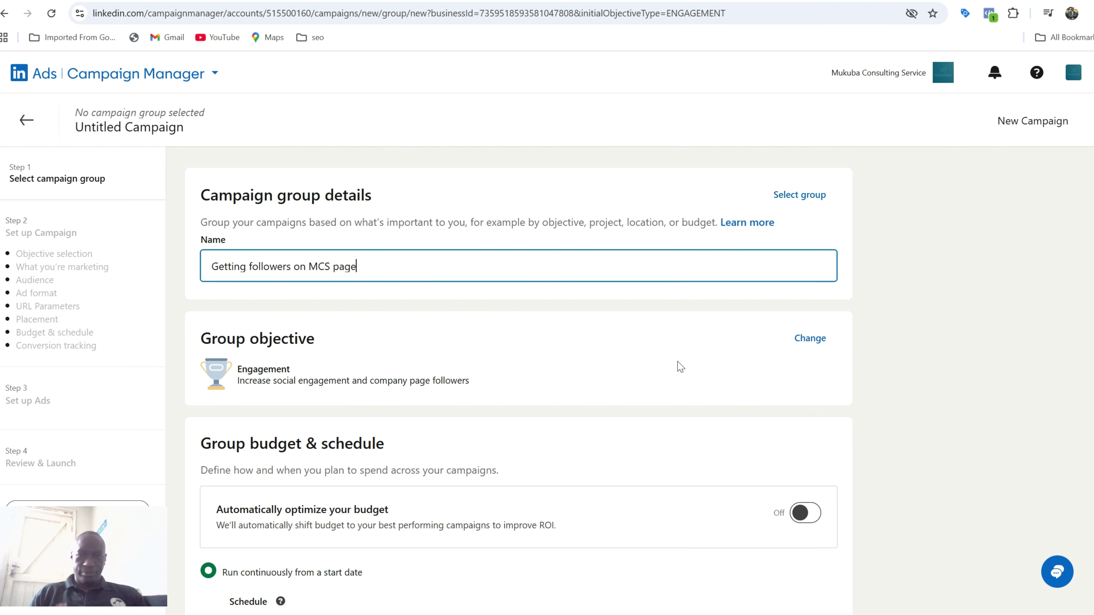
click(823, 392)
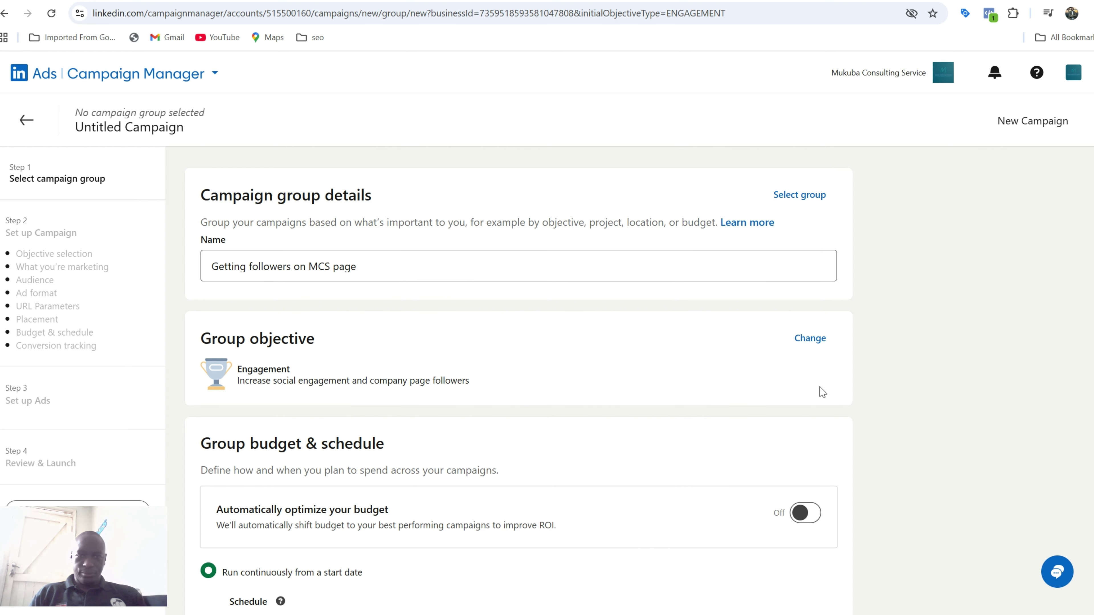
Reopen the group objective choices and select Engagement again
scroll(823, 392, down, 3)
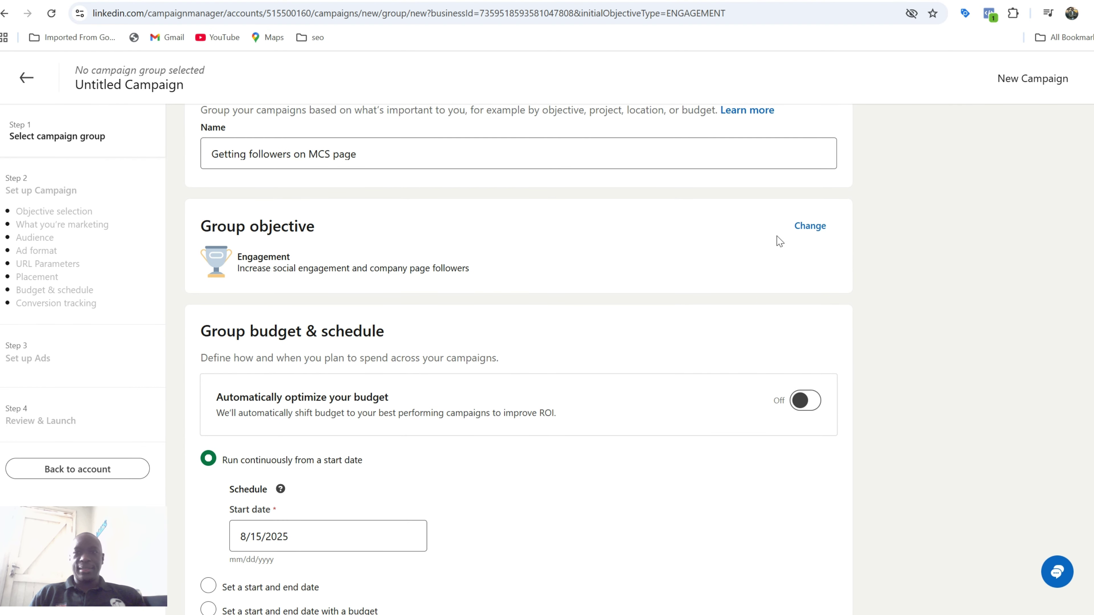
click(796, 229)
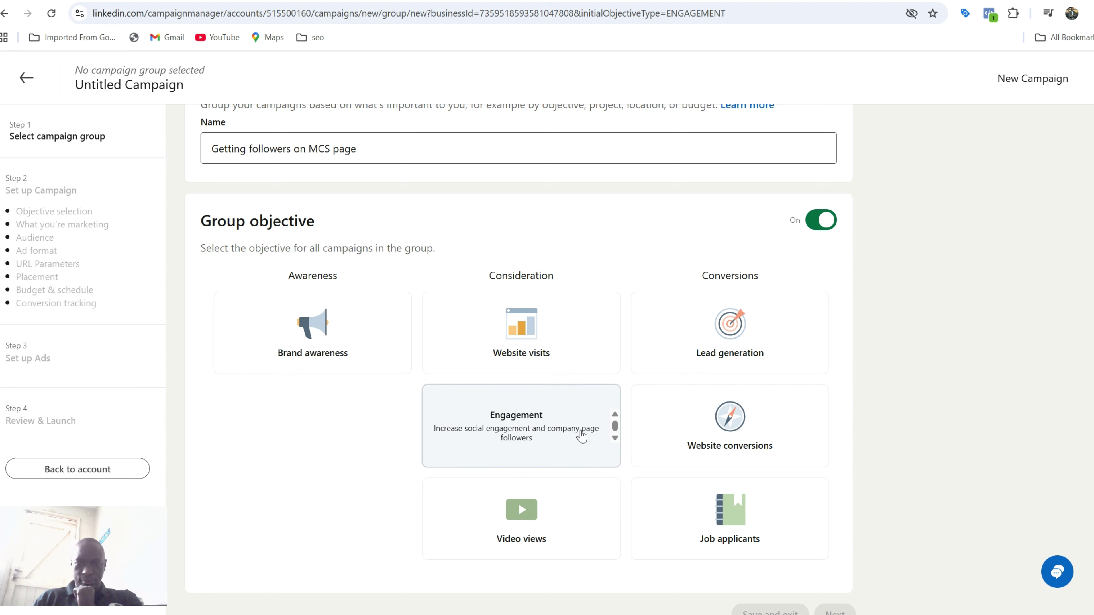
click(584, 439)
scroll(837, 415, down, 1)
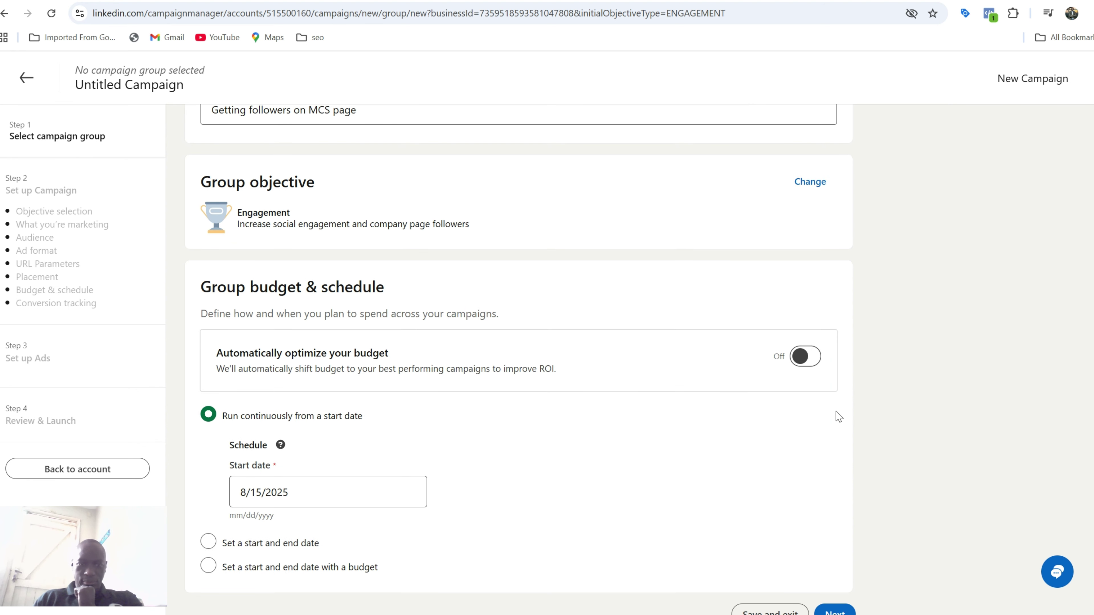
Give the campaign group a start and end date schedule ending 9/30/2025, and continue to the campaign setup
click(210, 544)
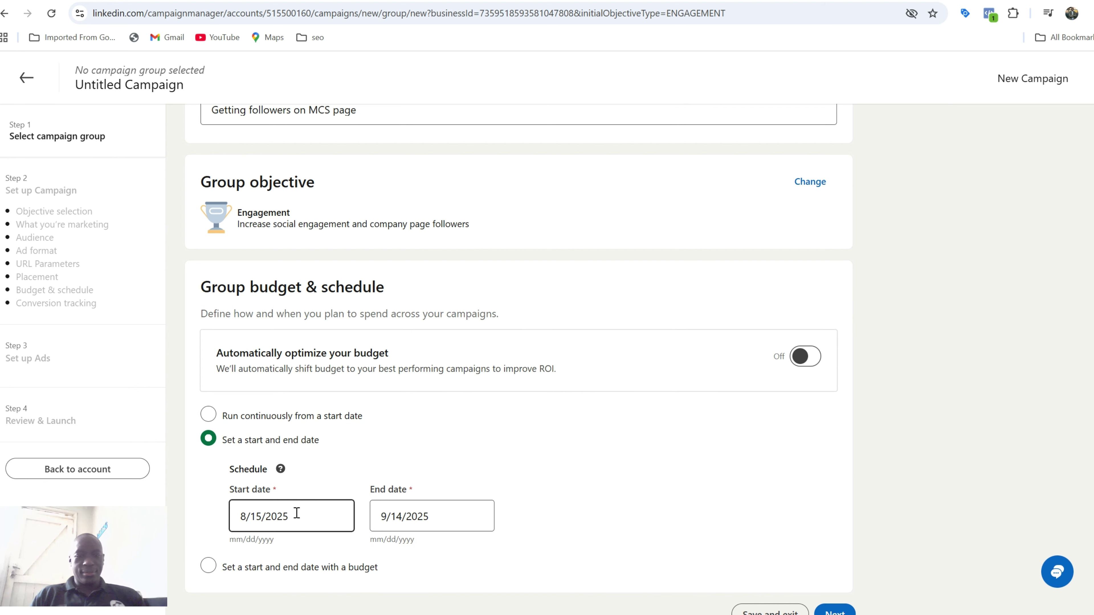
click(426, 518)
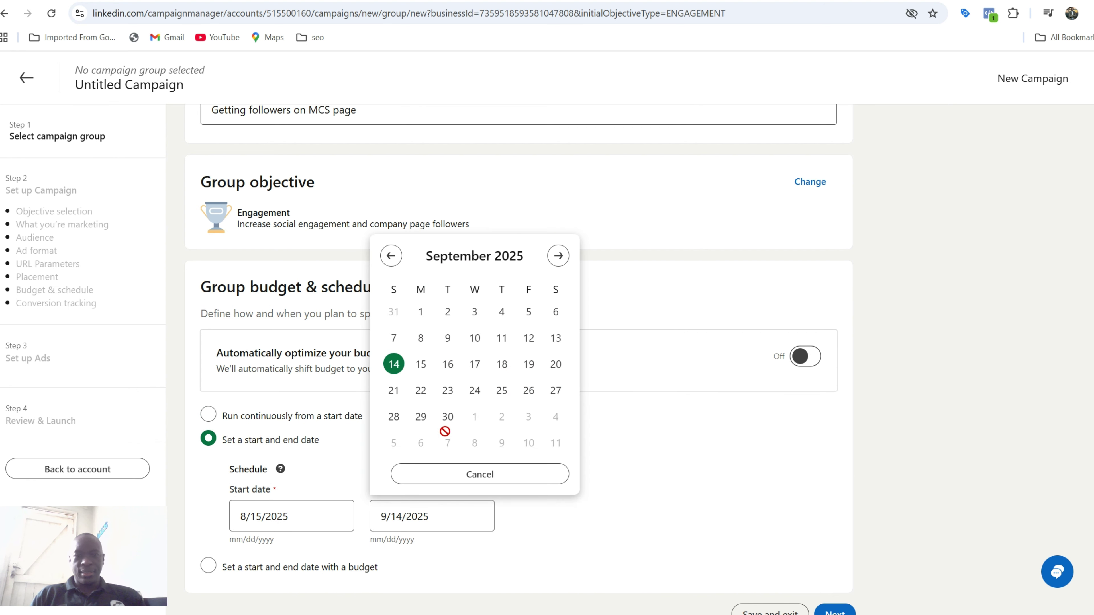
click(447, 416)
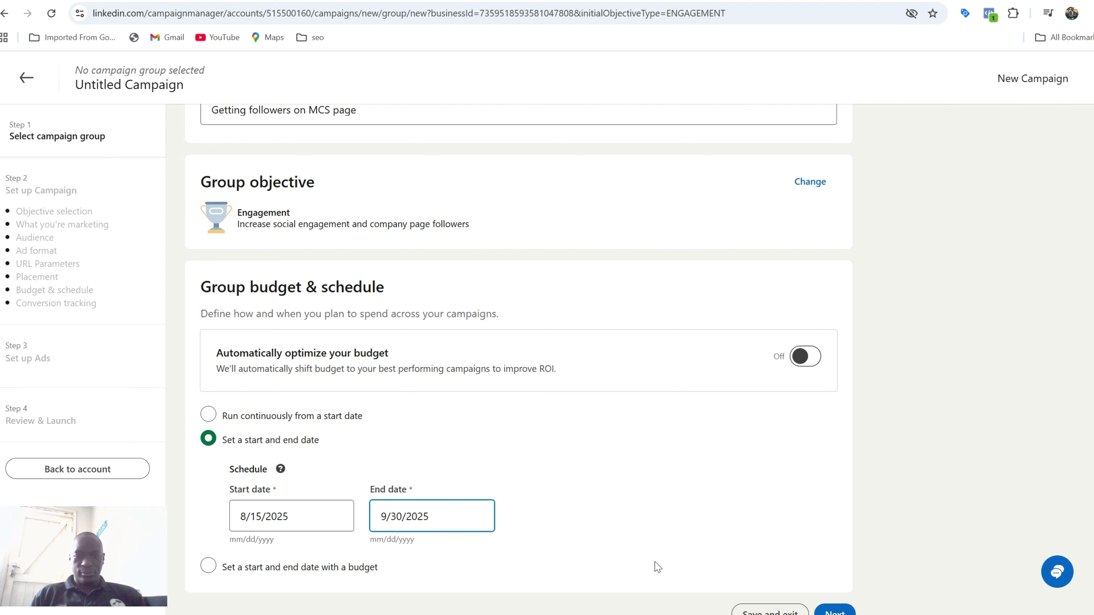
click(821, 611)
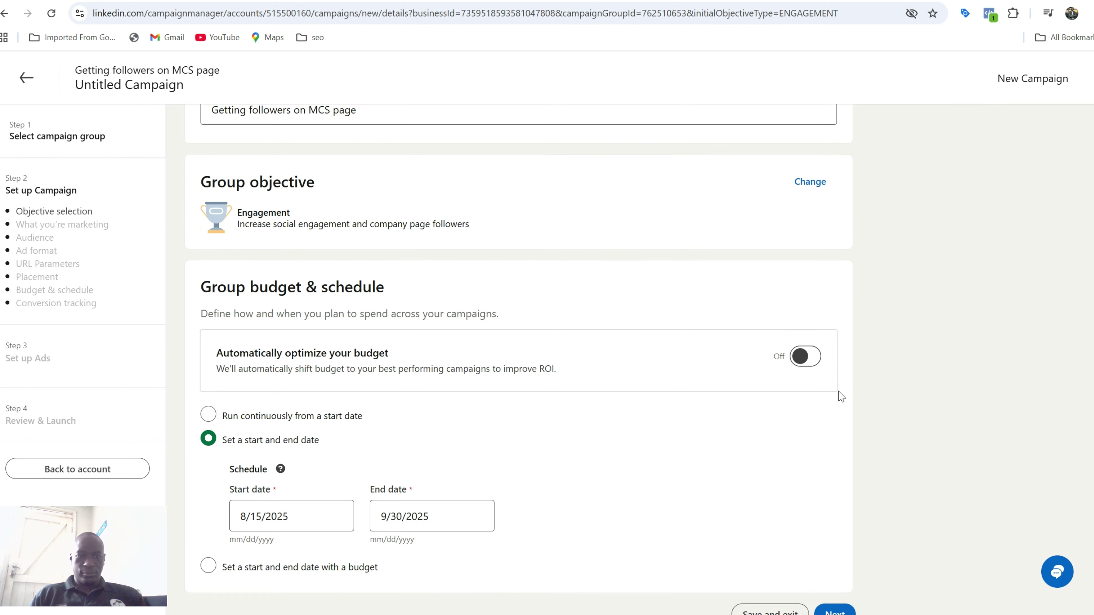
Replace the default campaign name with "followers"
scroll(840, 398, up, 3)
triple_click(398, 232)
text(foll)
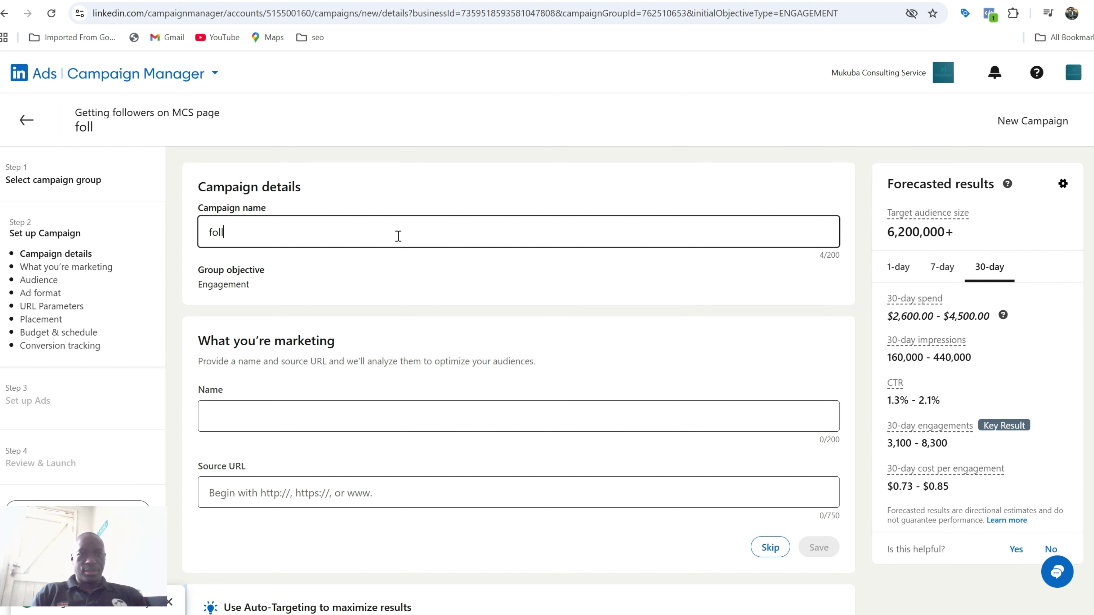
text(owers on)
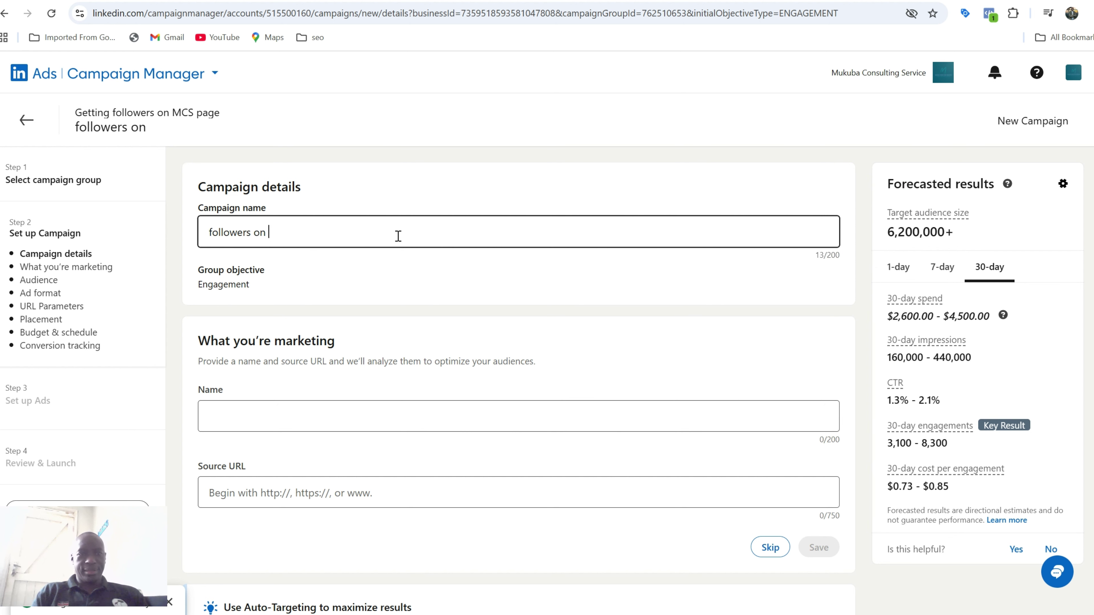
key(BackSpace)
key(BackSpace)
Enter "Followers" as the name of what is being marketed
scroll(410, 332, down, 4)
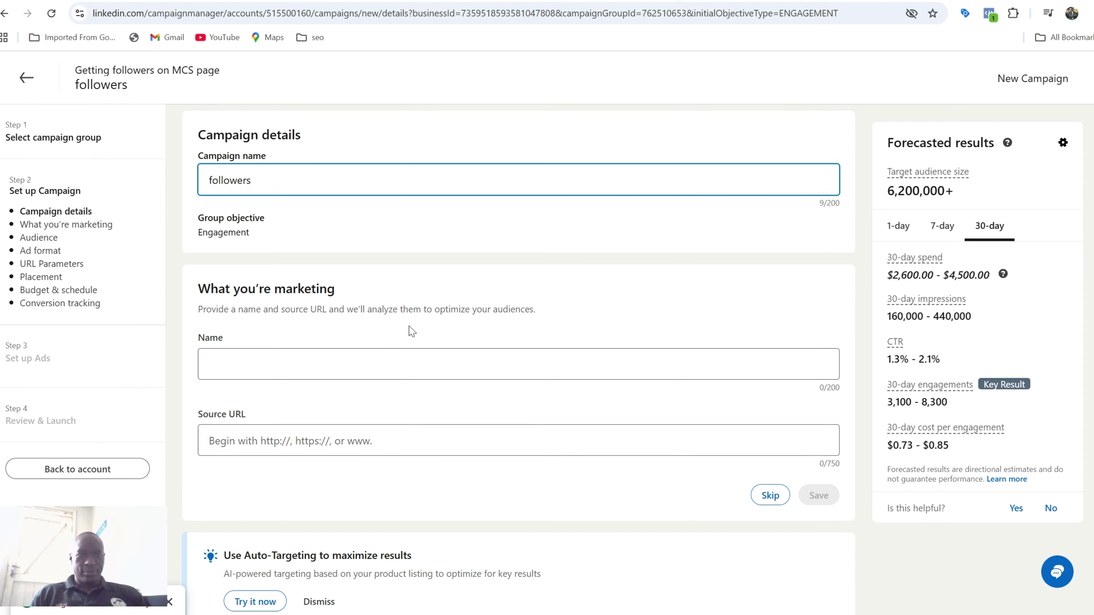
click(410, 326)
click(372, 262)
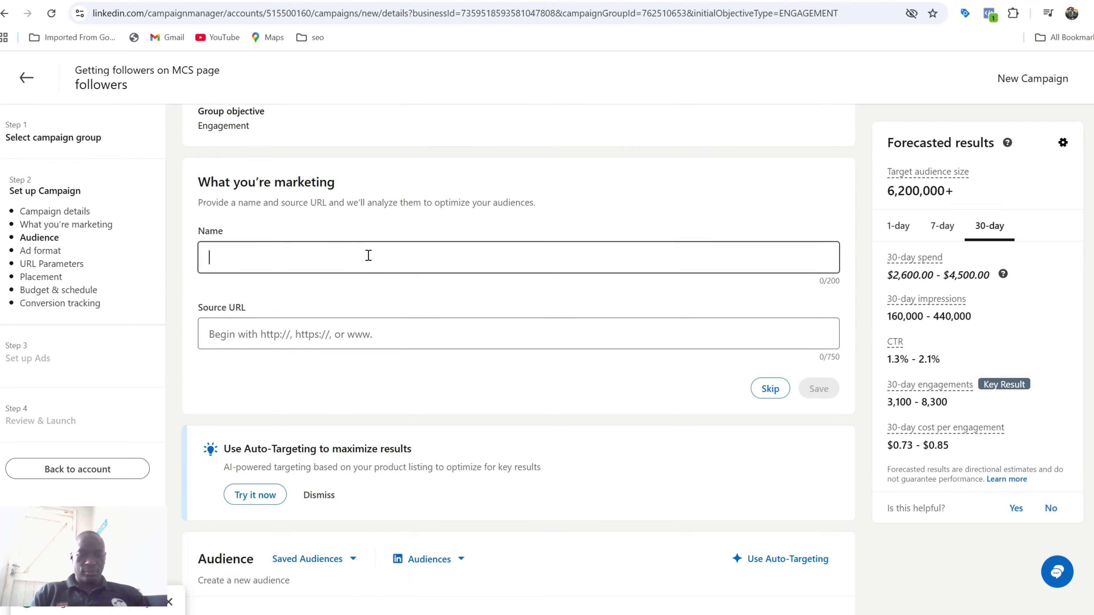
text(Followers)
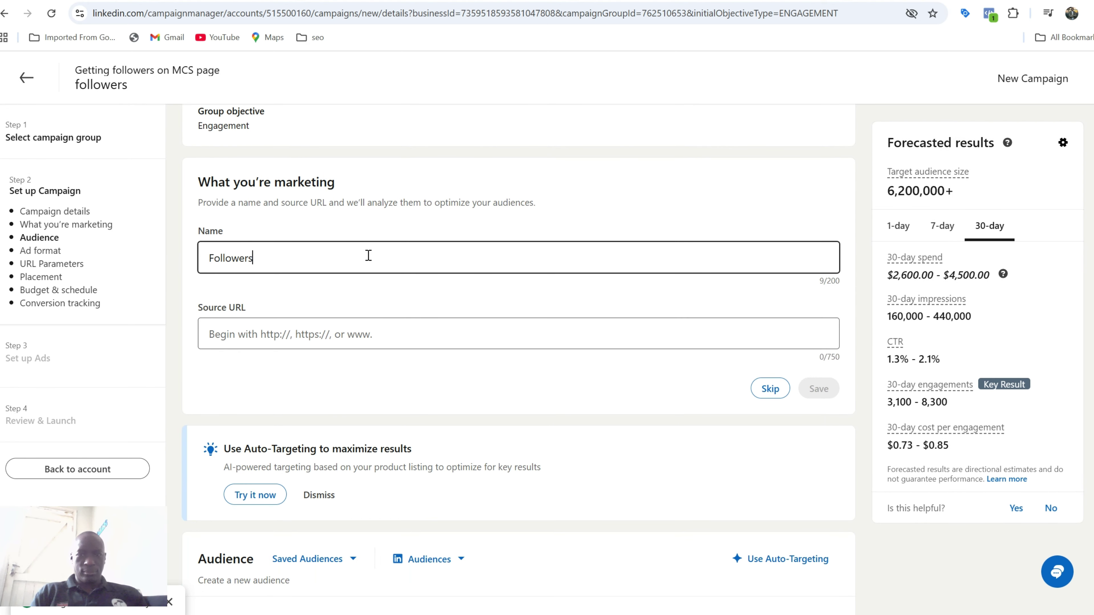
Change the audience's target location from Kenya to Nairobi County, Kenya, and close the location editor
scroll(464, 276, down, 10)
scroll(467, 277, up, 2)
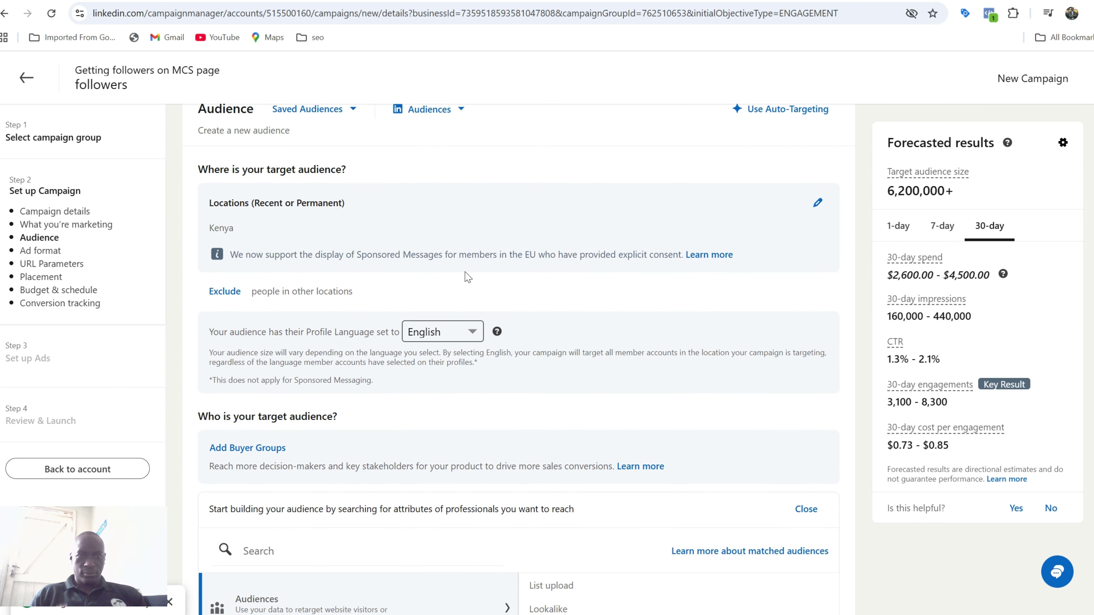
scroll(465, 275, down, 2)
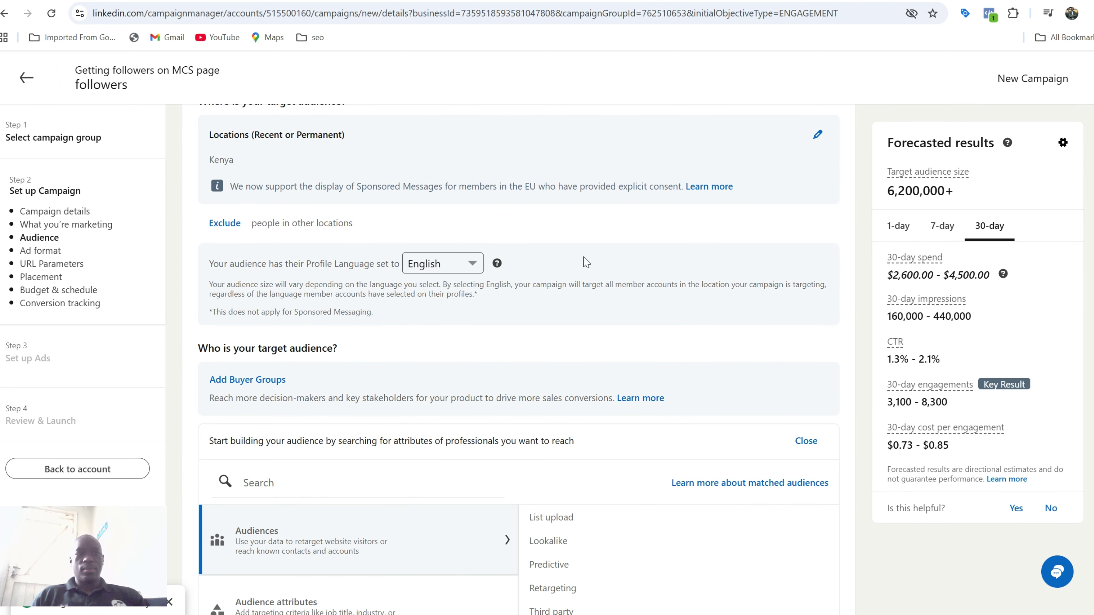
scroll(586, 262, up, 5)
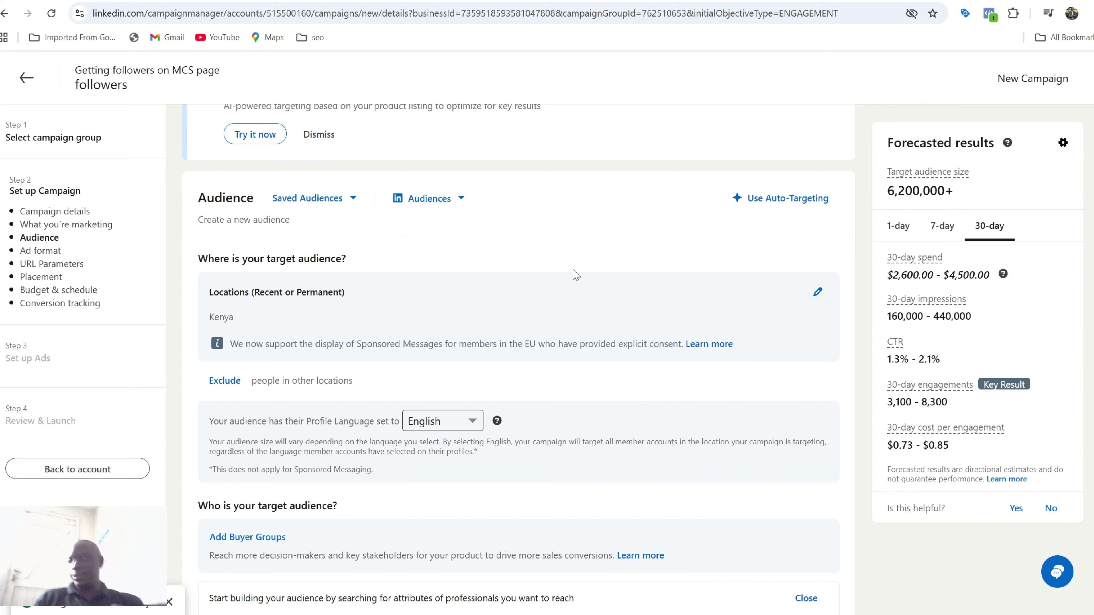
click(820, 302)
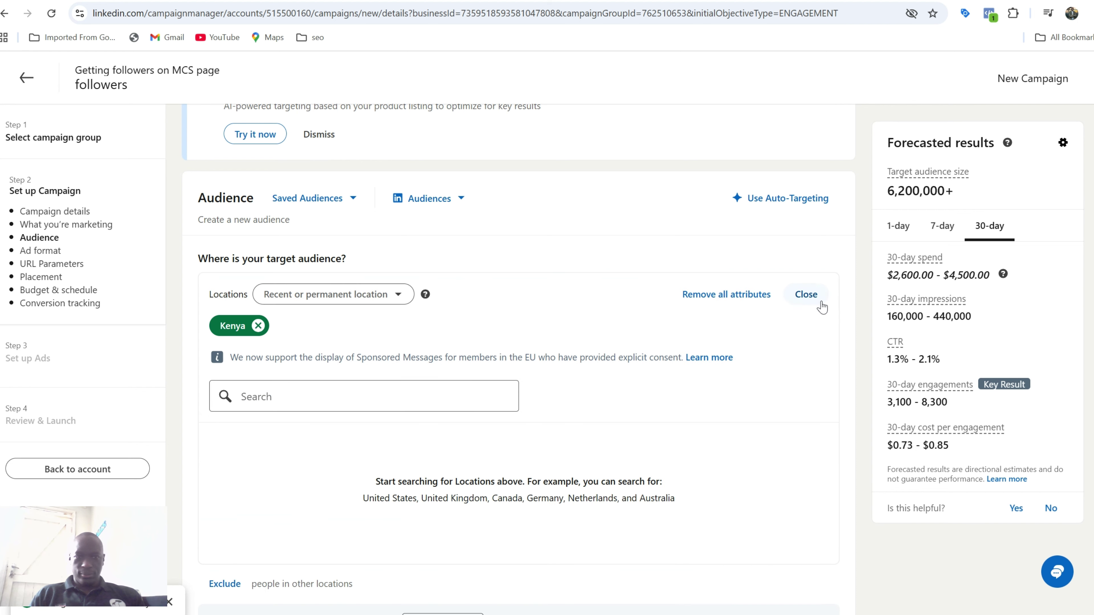
click(433, 408)
text(nairobi)
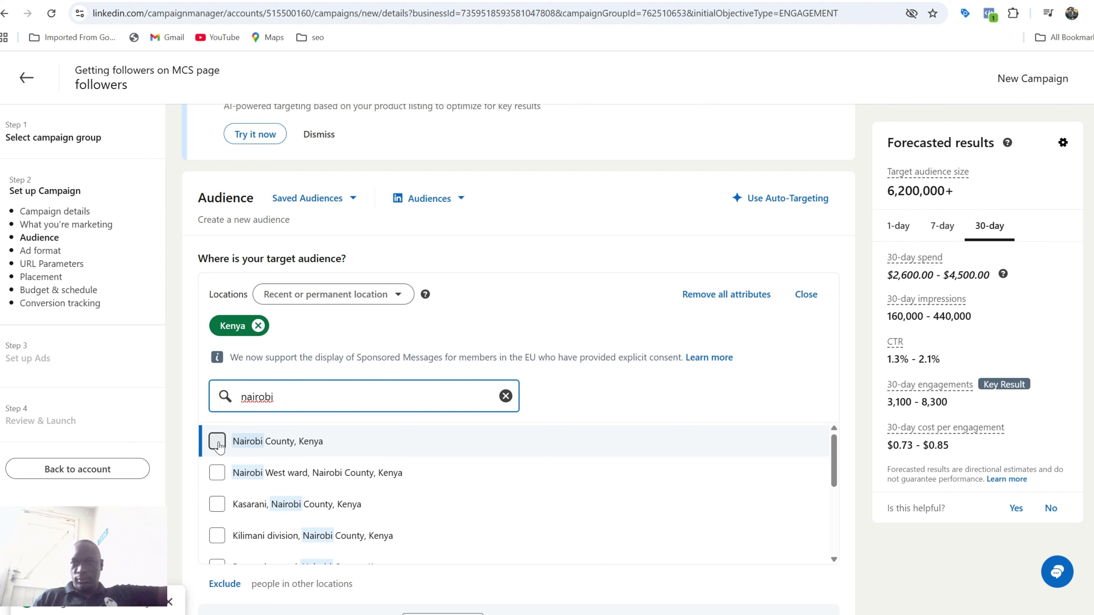
click(218, 441)
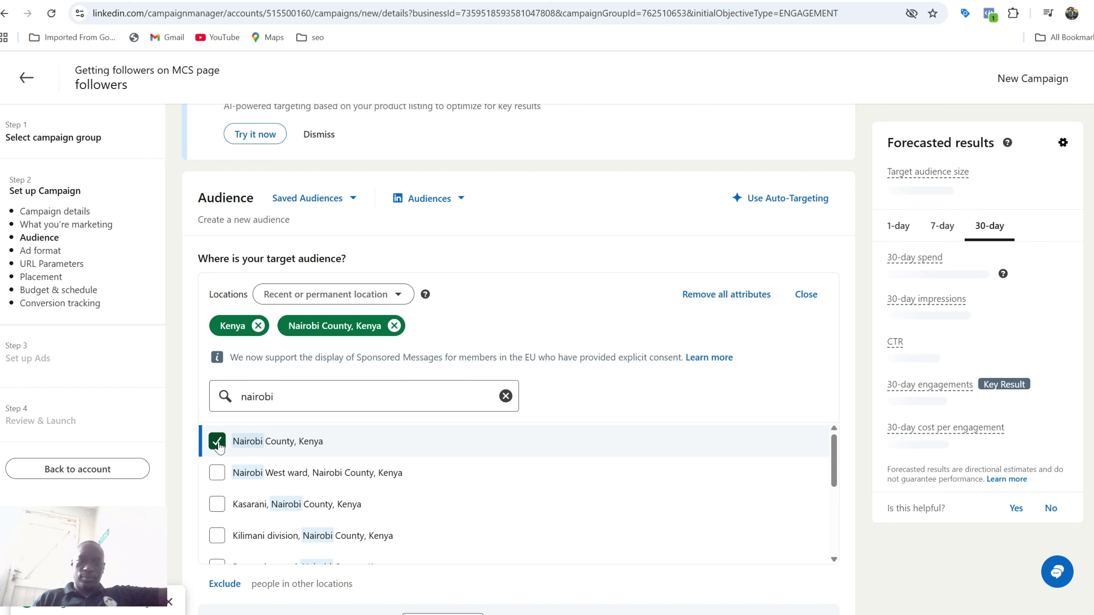
click(258, 326)
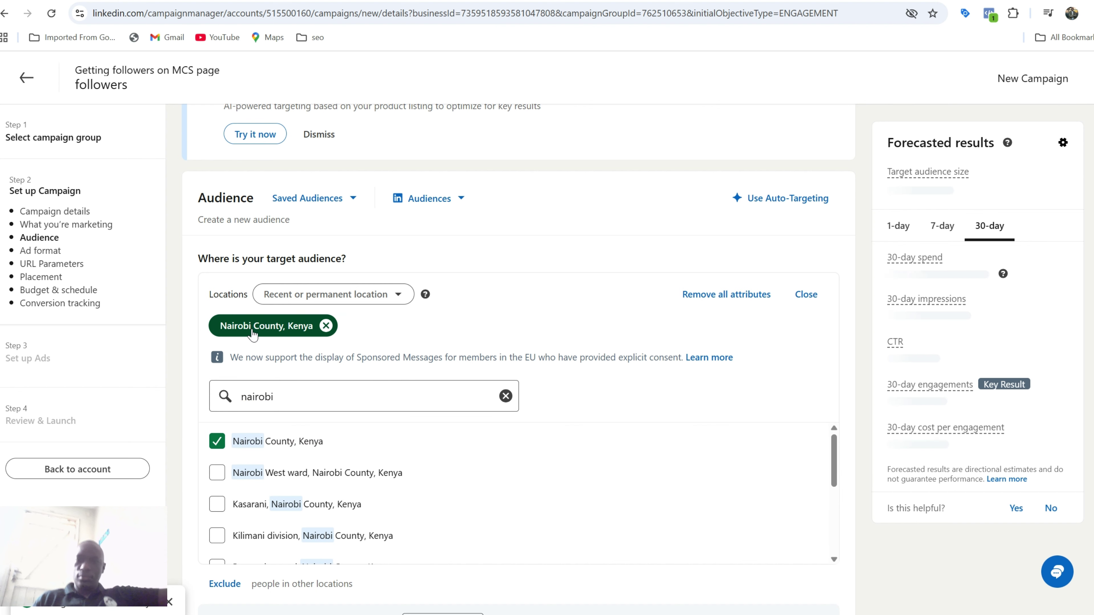
click(806, 294)
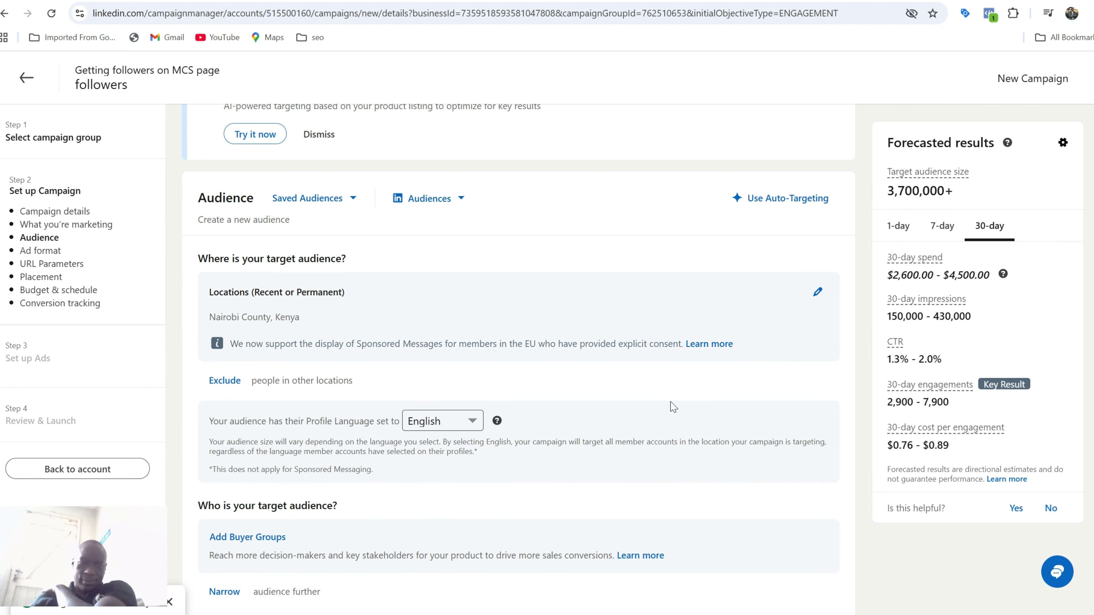
Open the target audience narrowing options, search the attributes for "tour", and review the suggested skills, job titles, groups and companies
scroll(672, 406, down, 4)
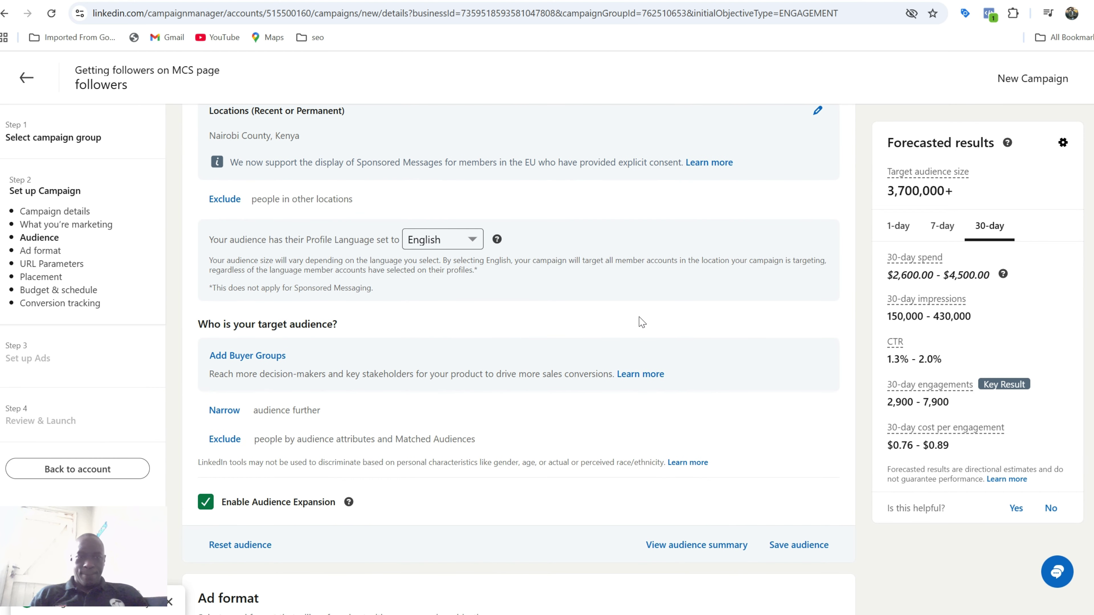
click(222, 409)
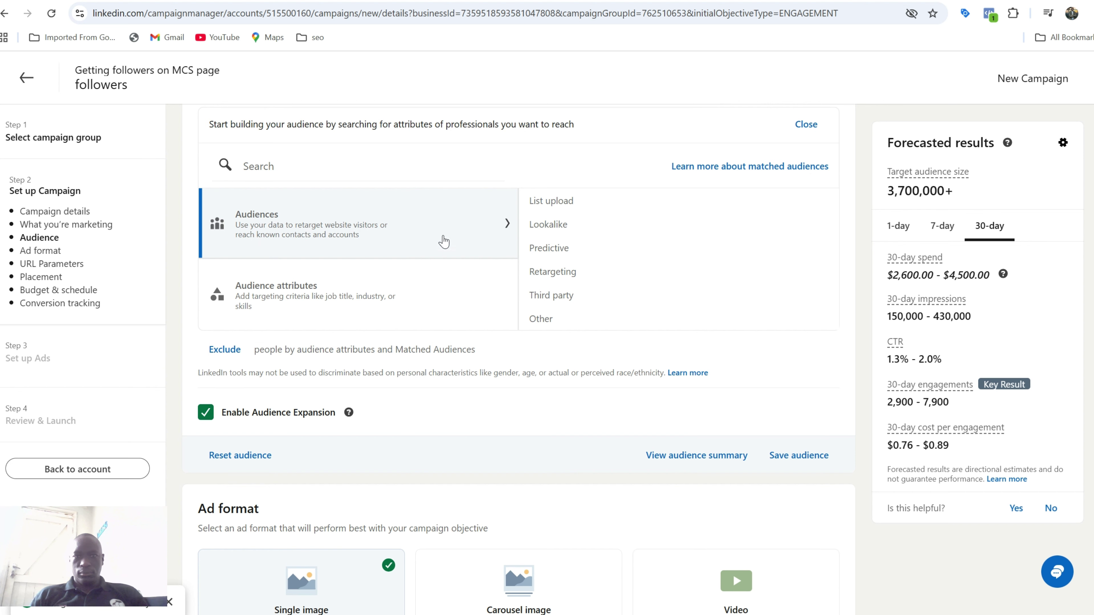
click(347, 167)
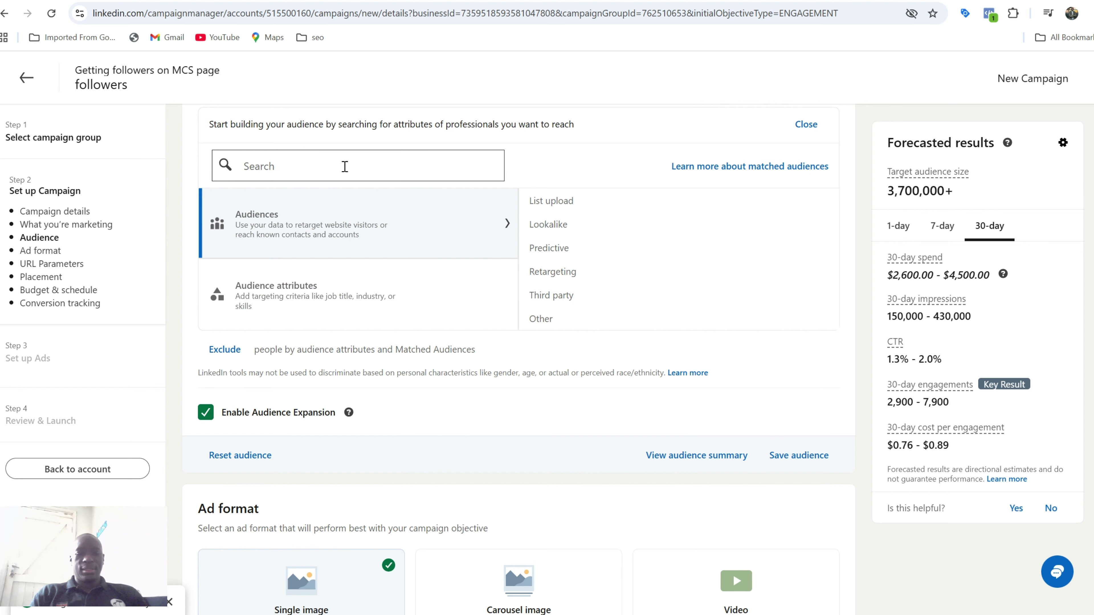
text(tou)
key(BackSpace)
key(BackSpace)
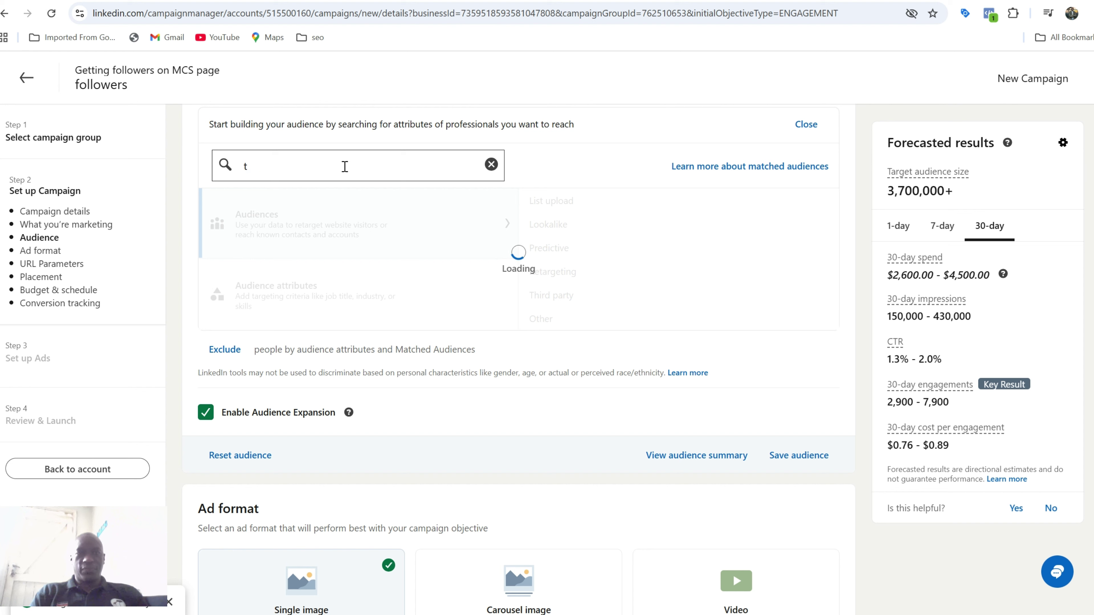
text(ouri)
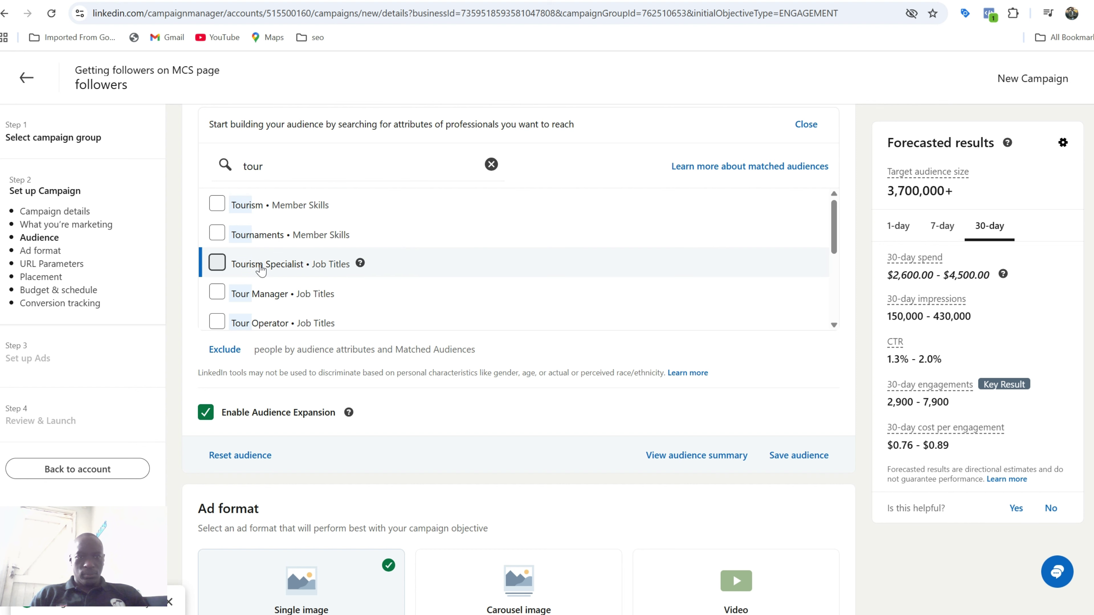
scroll(259, 272, down, 2)
scroll(260, 270, down, 4)
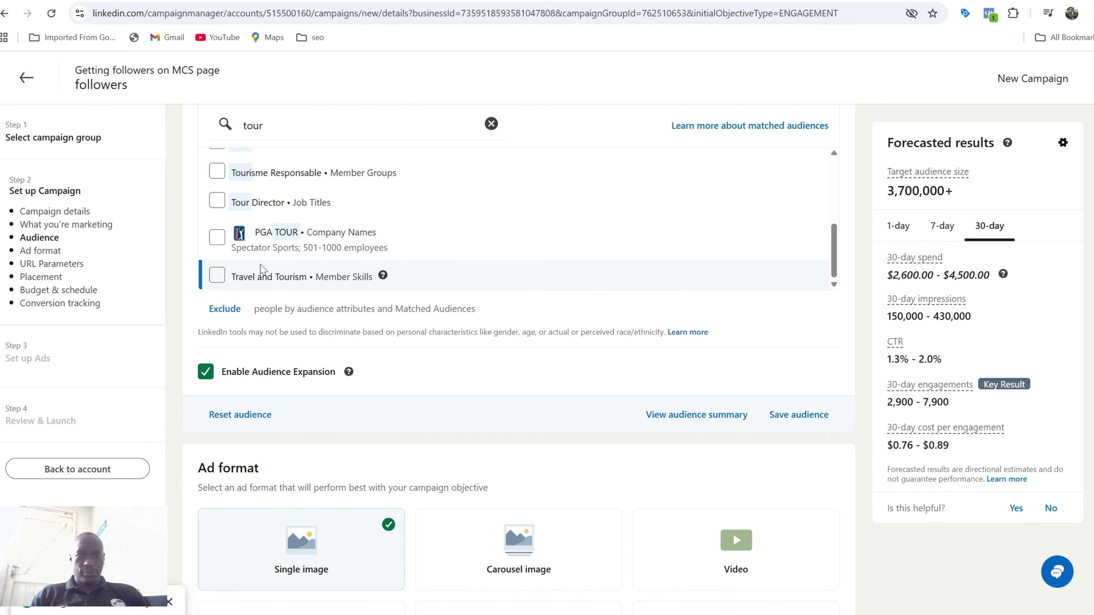
scroll(260, 270, up, 1)
scroll(260, 271, down, 1)
scroll(329, 247, up, 3)
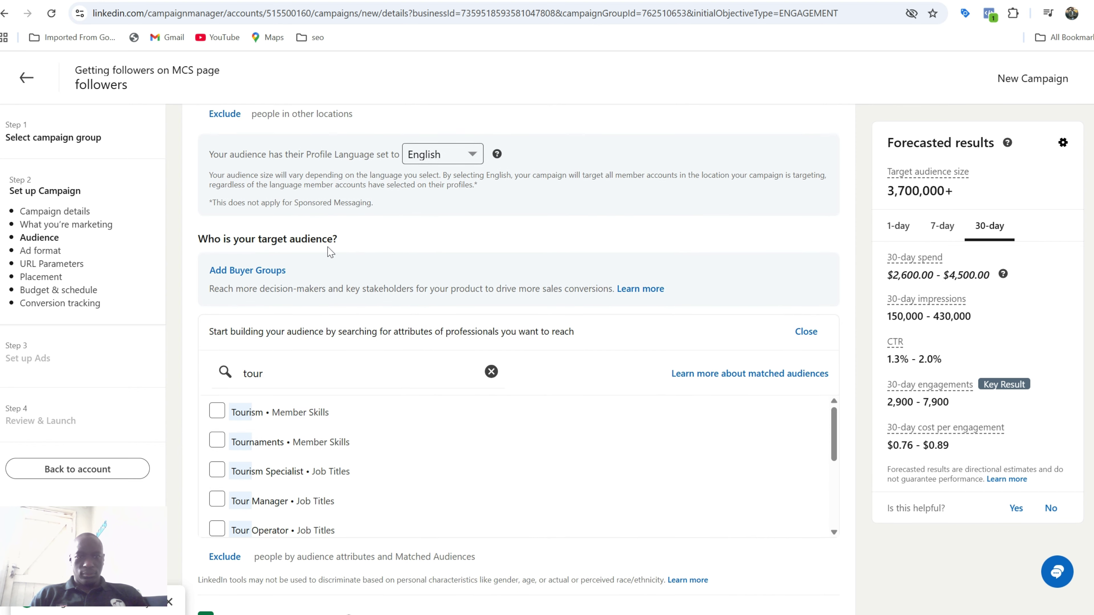
Search the audience attributes for "hospitality" and include the Hospitality company industry
click(300, 371)
double_click(300, 372)
text(hosp)
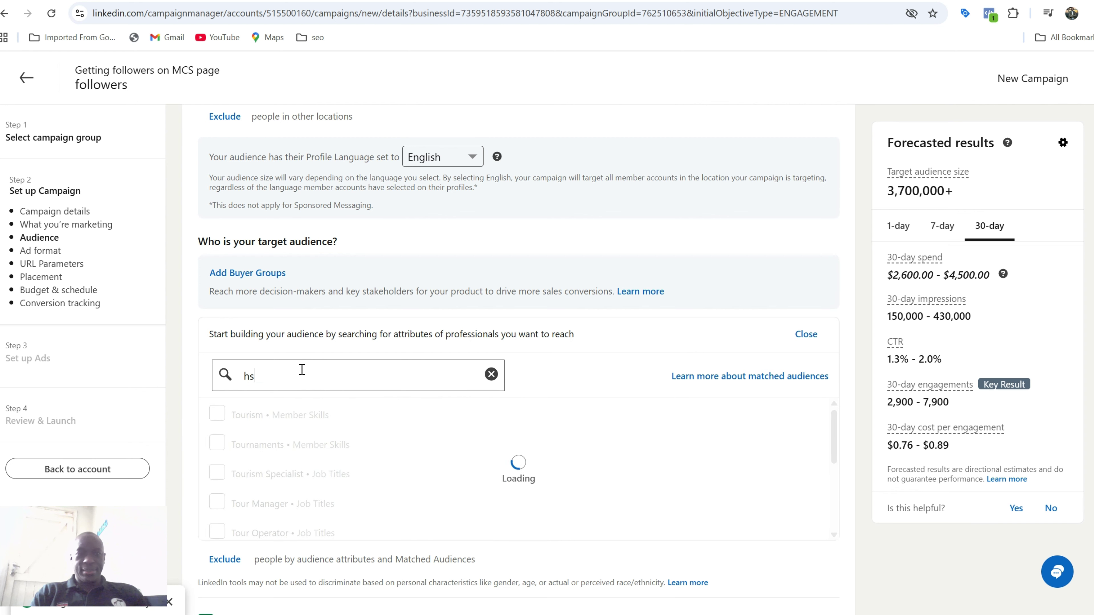
key(BackSpace)
key(BackSpace)
text(spitality)
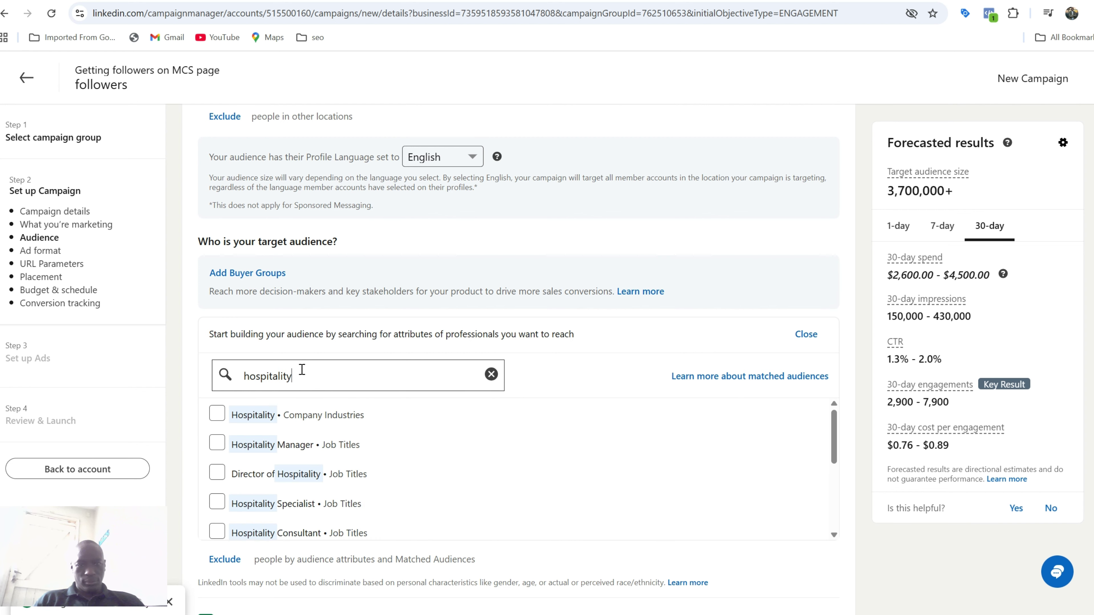
click(221, 418)
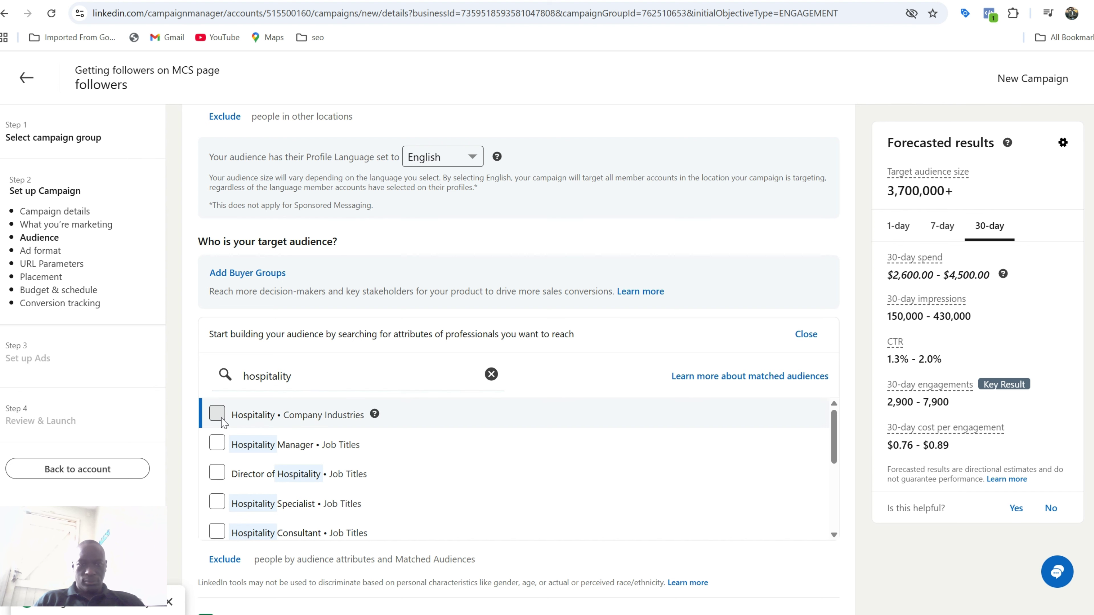
Add Accommodation and Food Services to the company industries included in the target audience
scroll(290, 441, down, 1)
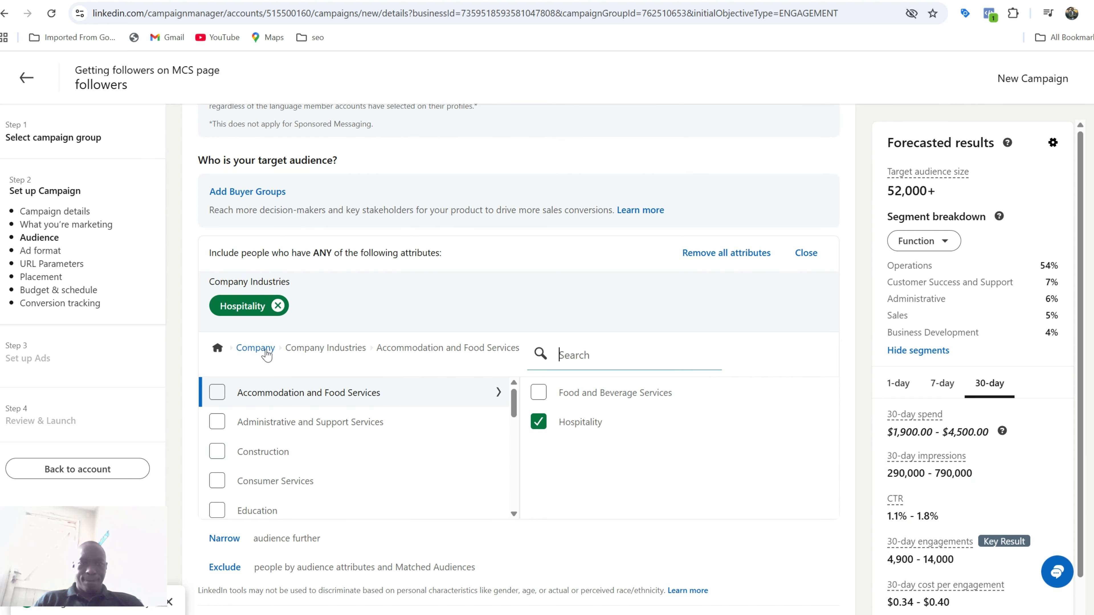
click(217, 392)
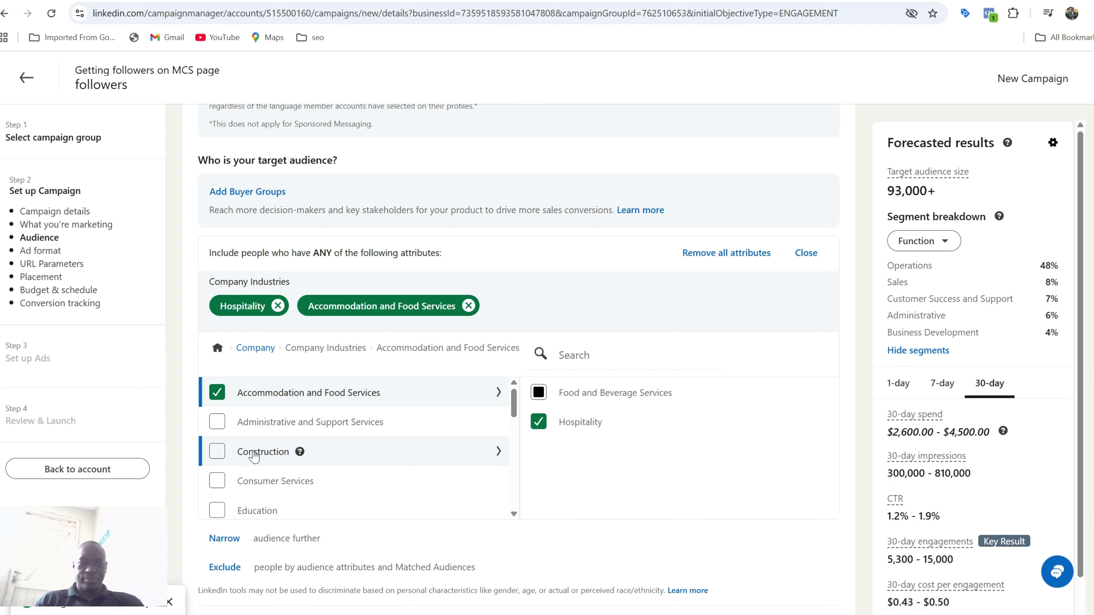
scroll(248, 450, down, 1)
scroll(253, 455, up, 1)
Open the audience exclusion criteria and search the attributes for "interns"
click(224, 568)
scroll(325, 431, down, 2)
click(325, 350)
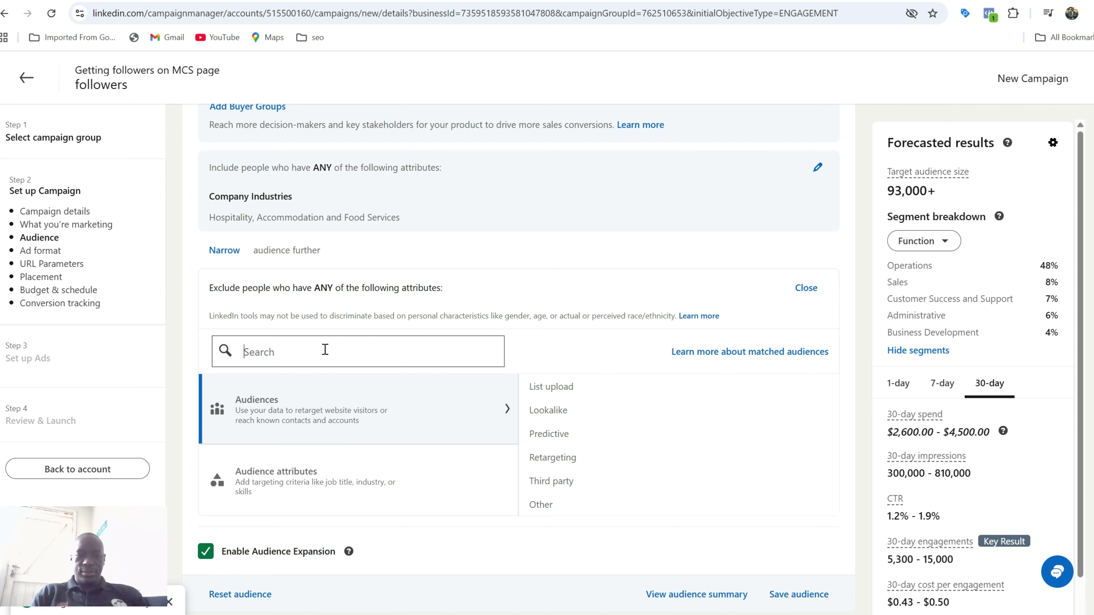
text(interns)
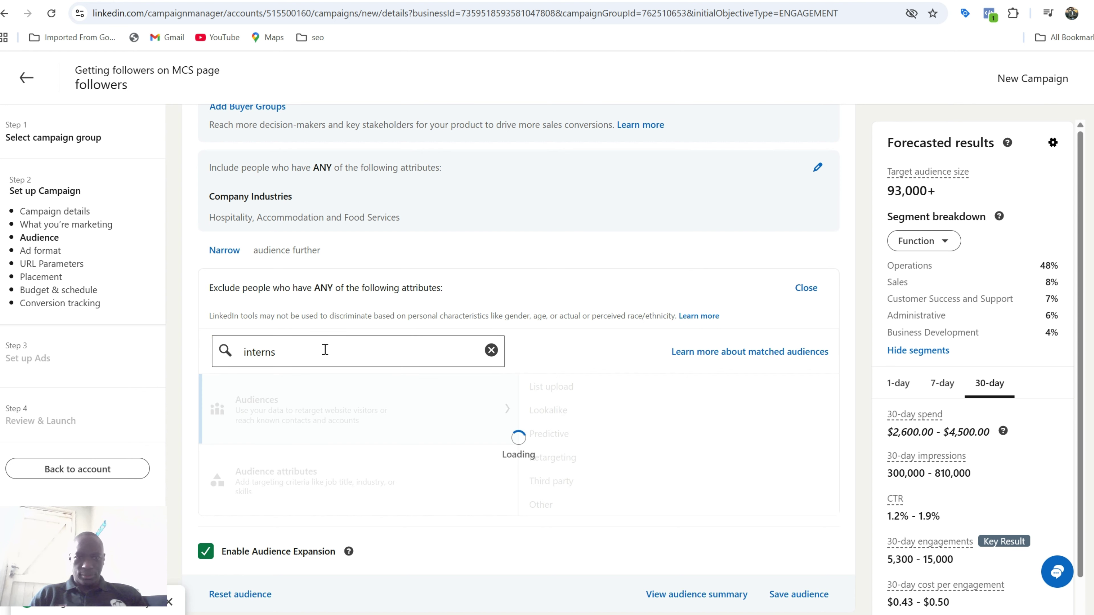
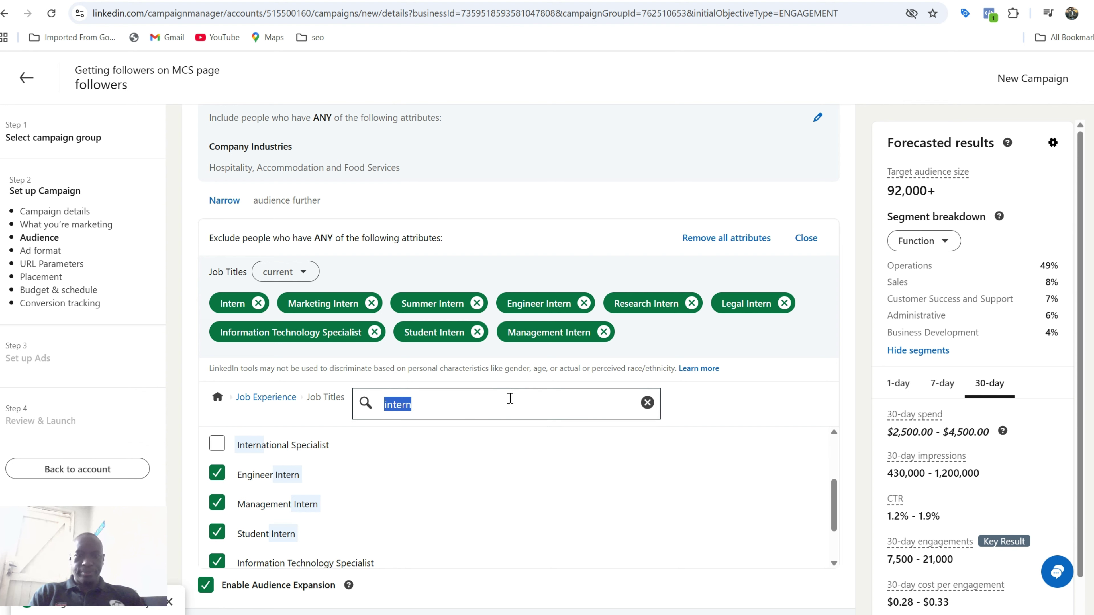
Search the job titles for "student" and exclude Student, Student Assistant and Graduate Student from the audience
text(student)
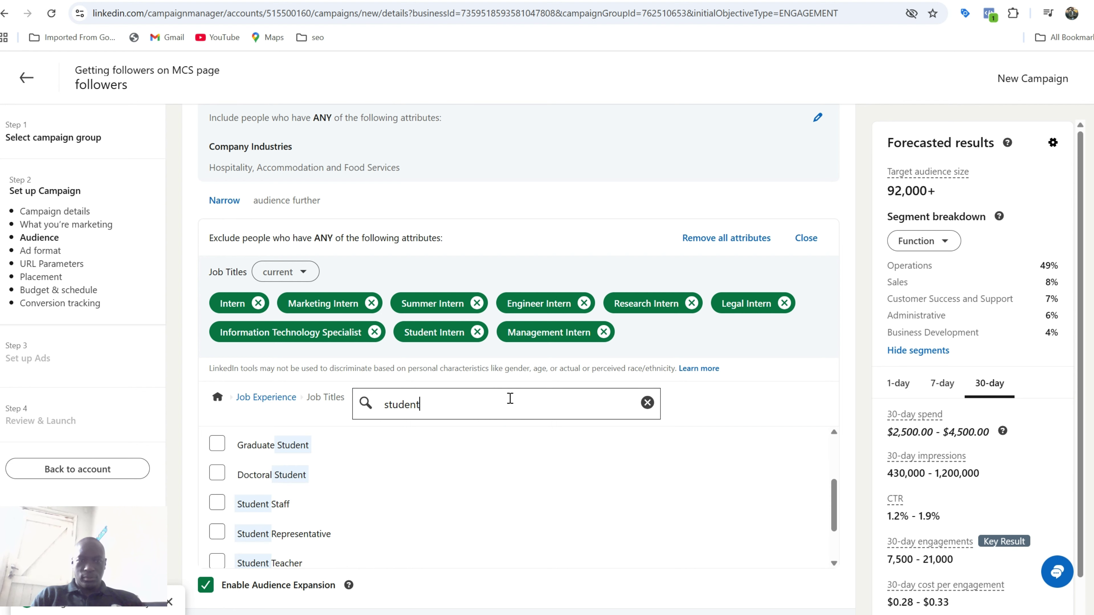
key(BackSpace)
key(BackSpace)
key(BackSpace)
key(BackSpace)
key(BackSpace)
key(BackSpace)
key(BackSpace)
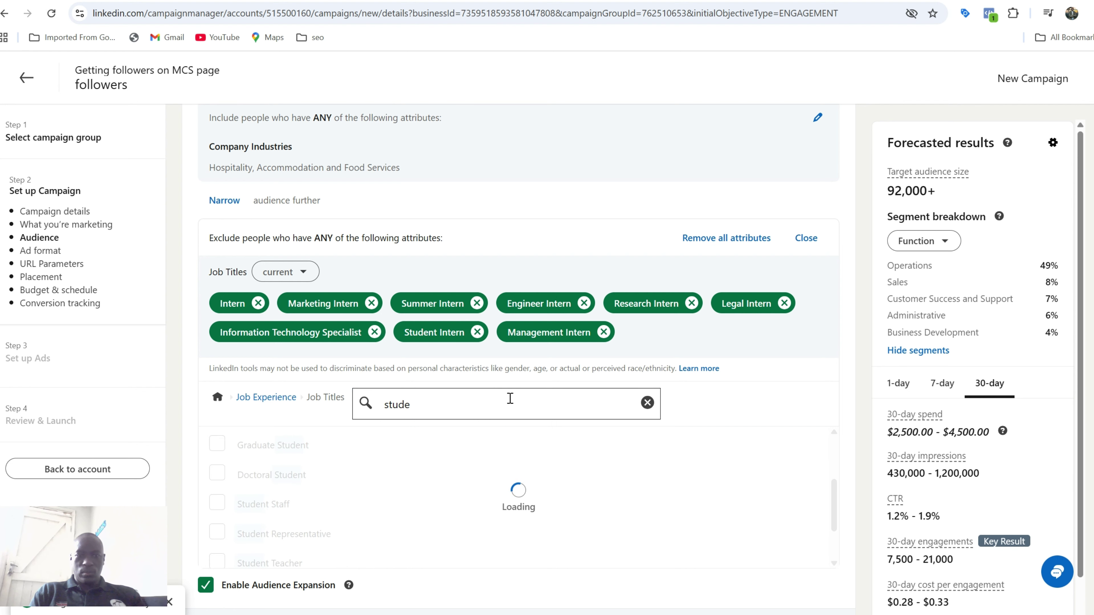
text(student)
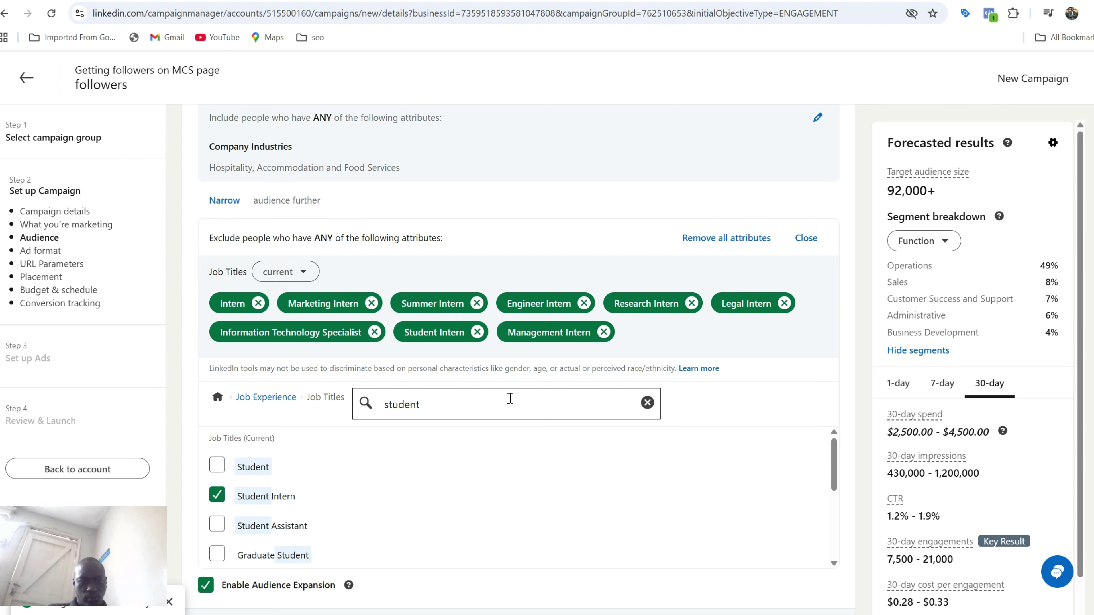
click(217, 466)
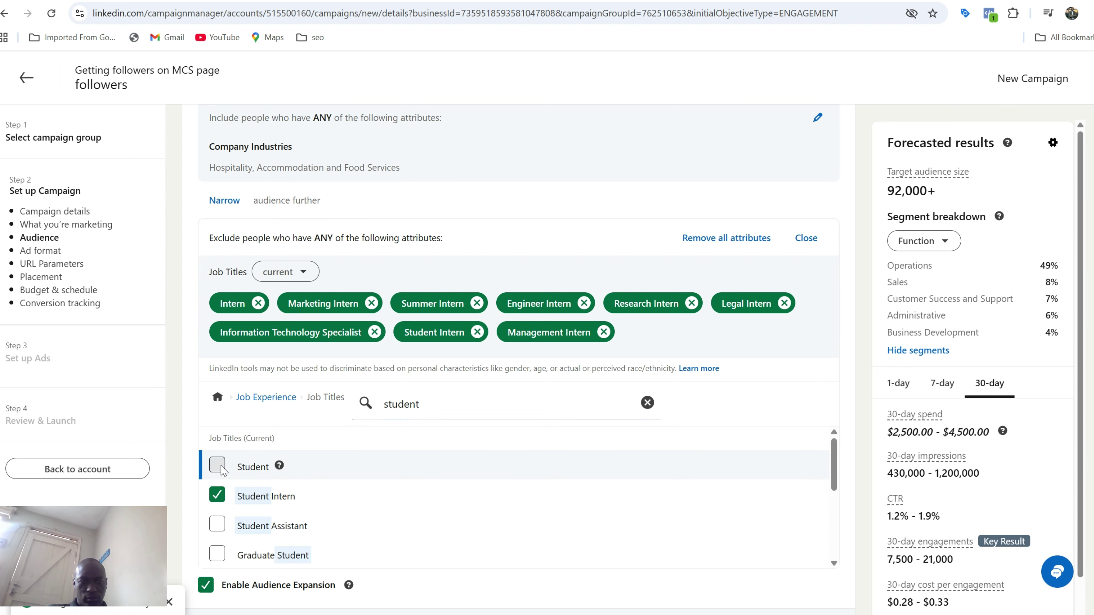
click(217, 525)
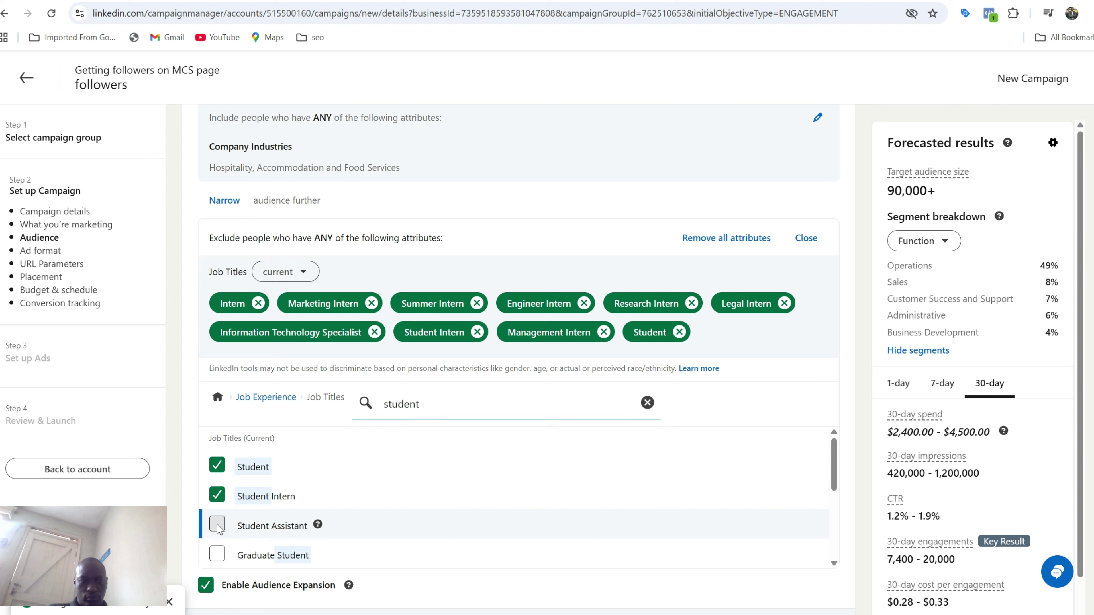
click(218, 554)
Also exclude the job titles Doctoral Student, Student Staff, Student Representative, Student Teacher, Masters Student and Student Researcher
scroll(220, 554, down, 2)
scroll(220, 555, down, 2)
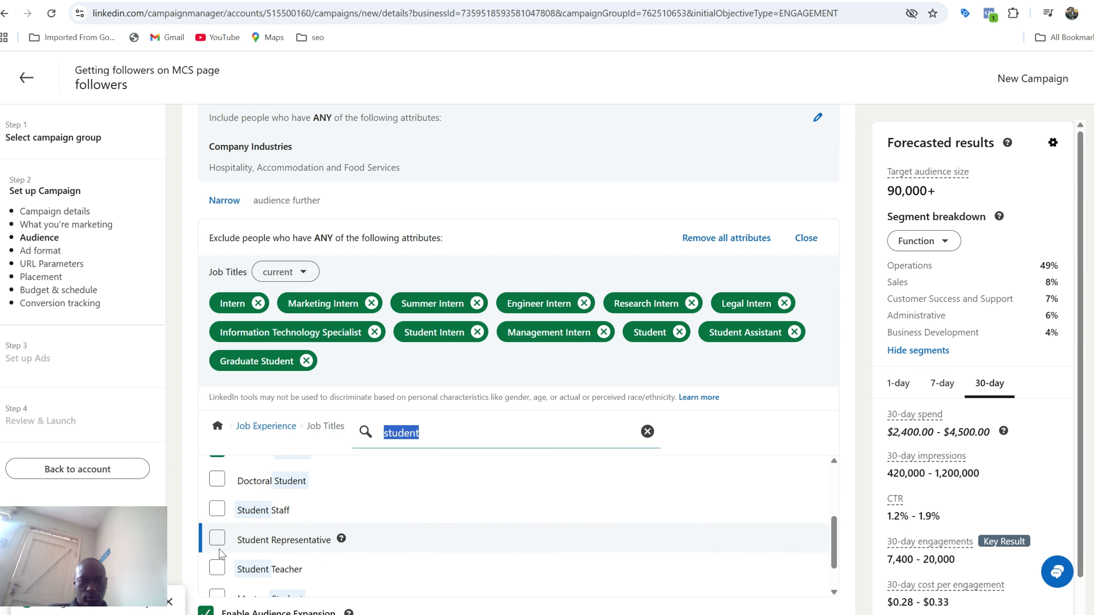
click(220, 482)
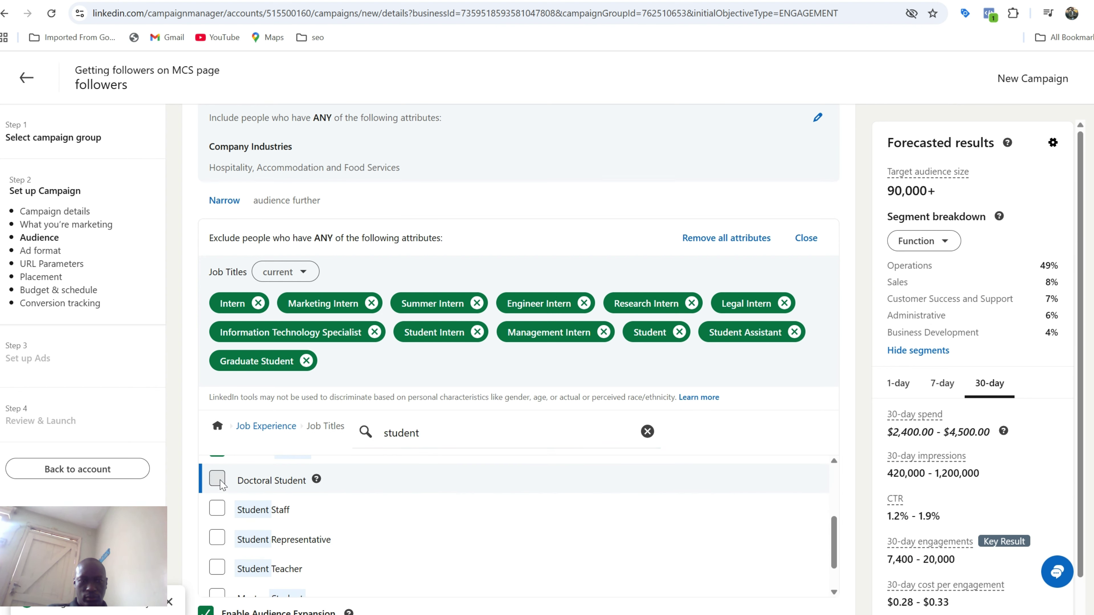
click(217, 508)
click(217, 538)
click(217, 568)
scroll(220, 539, down, 2)
click(217, 539)
click(217, 568)
Search the job titles available for exclusion for "volunteers", review the matches, and clear the search
double_click(442, 403)
text(v)
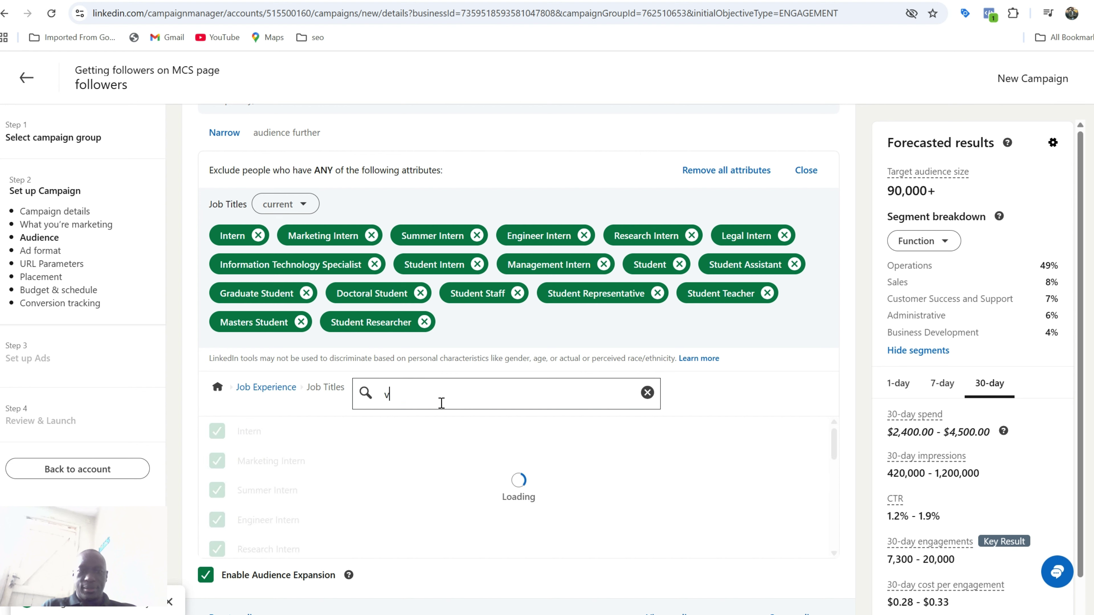
text(olunteers)
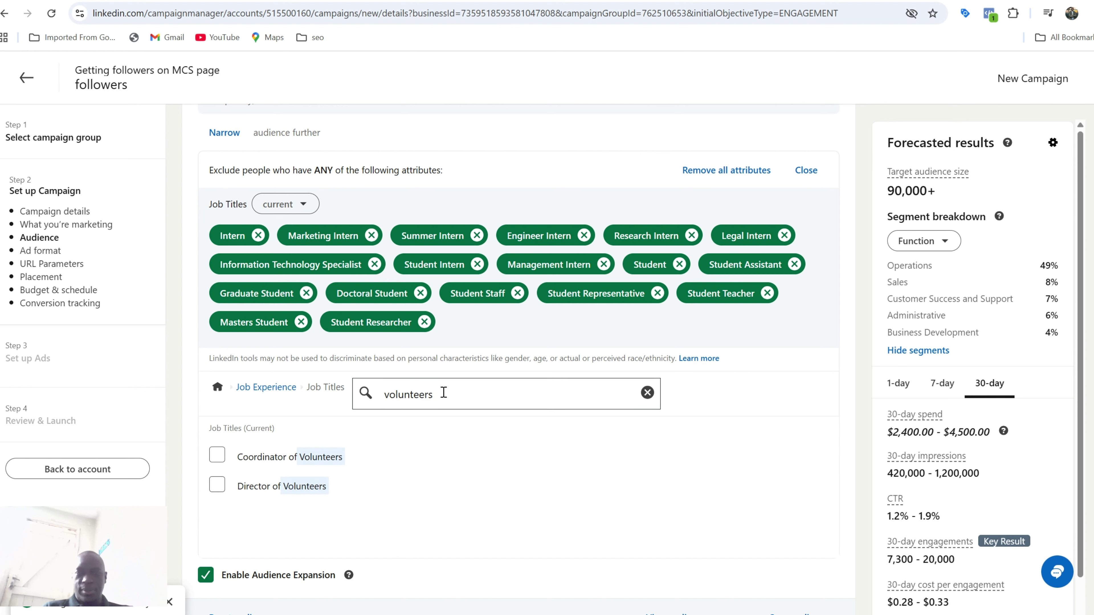
key(BackSpace)
key(BackSpace)
key(BackSpace)
key(BackSpace)
key(BackSpace)
key(BackSpace)
key(BackSpace)
key(BackSpace)
key(BackSpace)
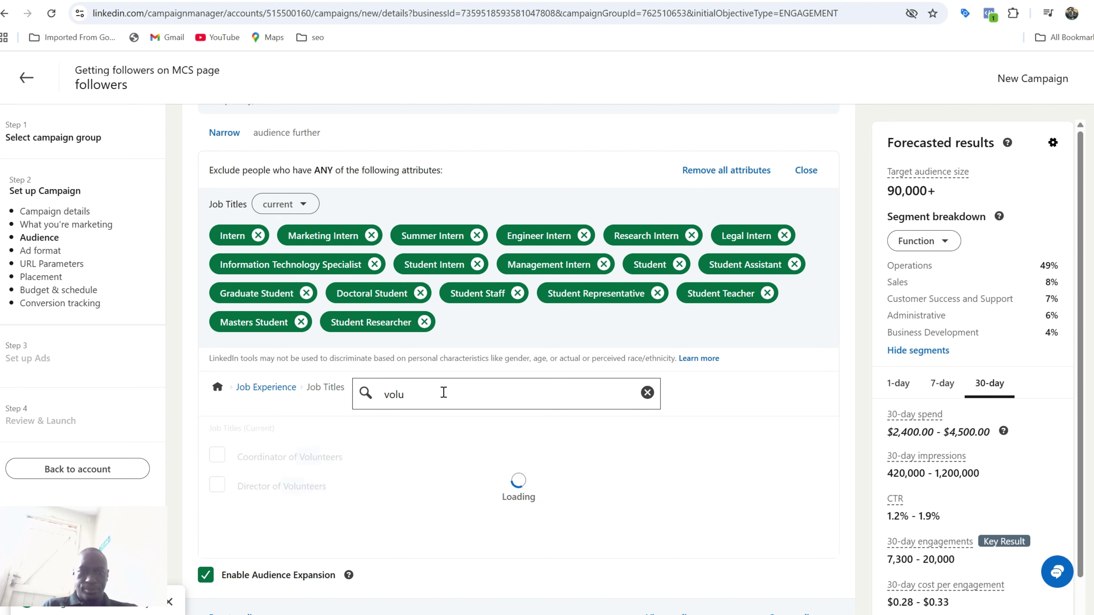
key(BackSpace)
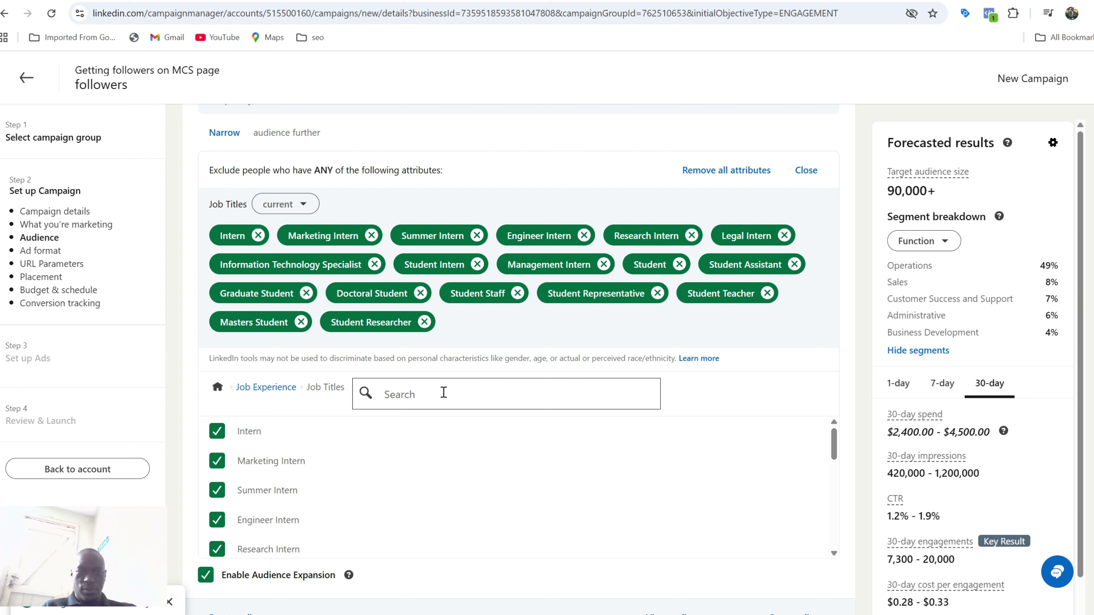
Exclude the Unpaid, Training and Entry job seniorities from the audience and look through the remaining seniority levels
click(262, 388)
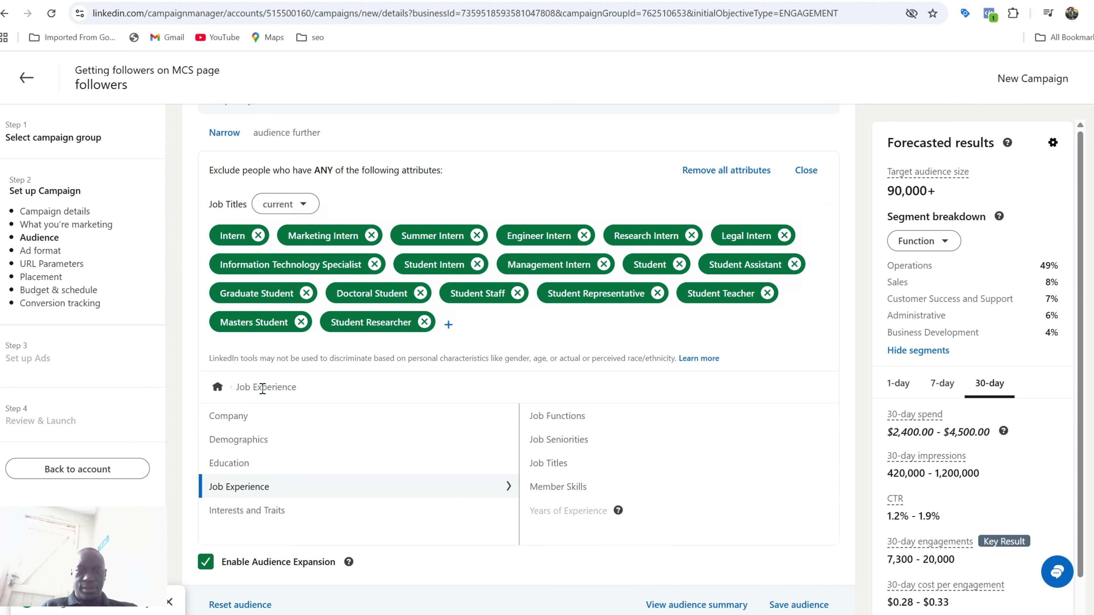
click(568, 416)
click(266, 387)
click(568, 446)
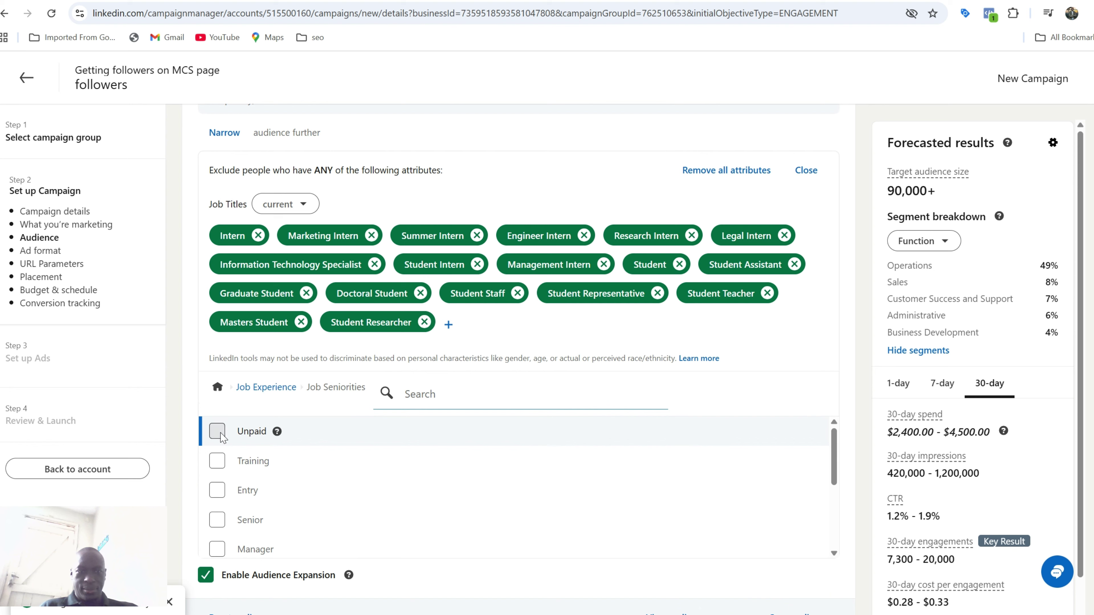
click(216, 431)
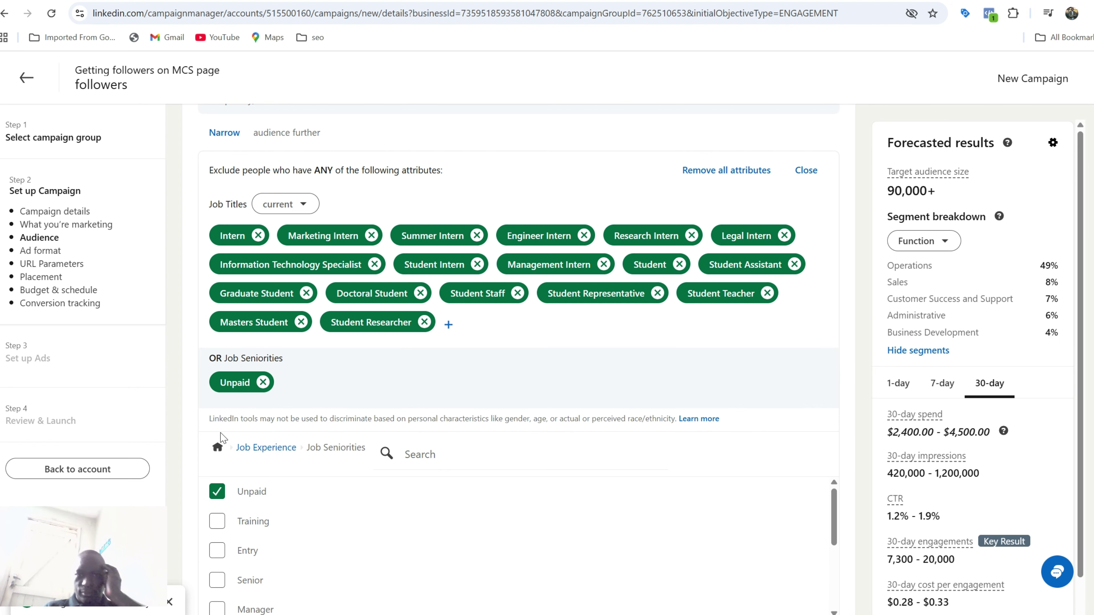
scroll(221, 443, down, 1)
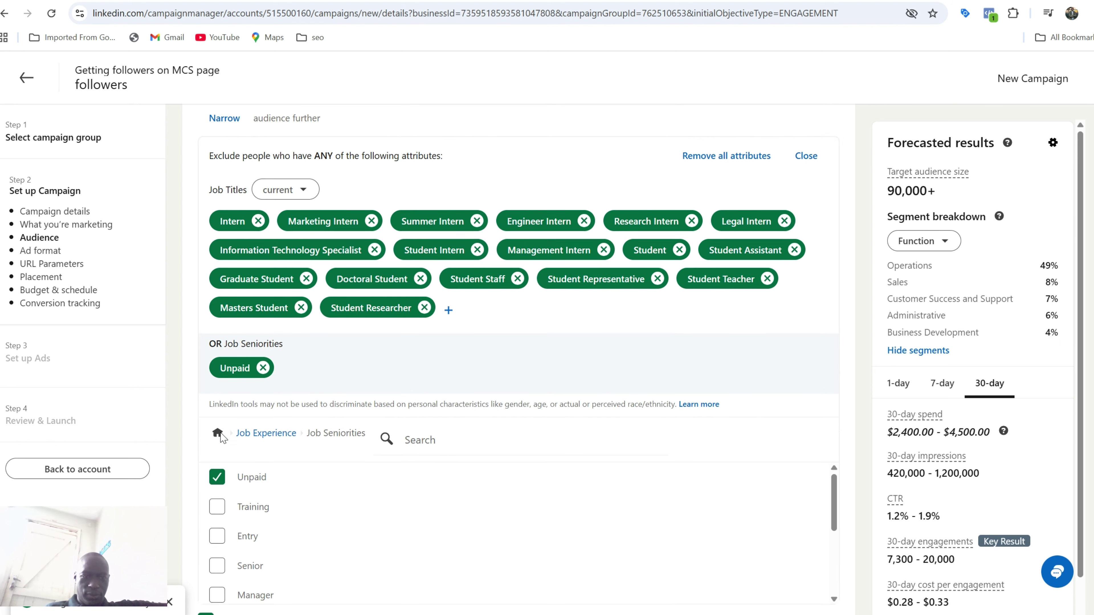
click(217, 460)
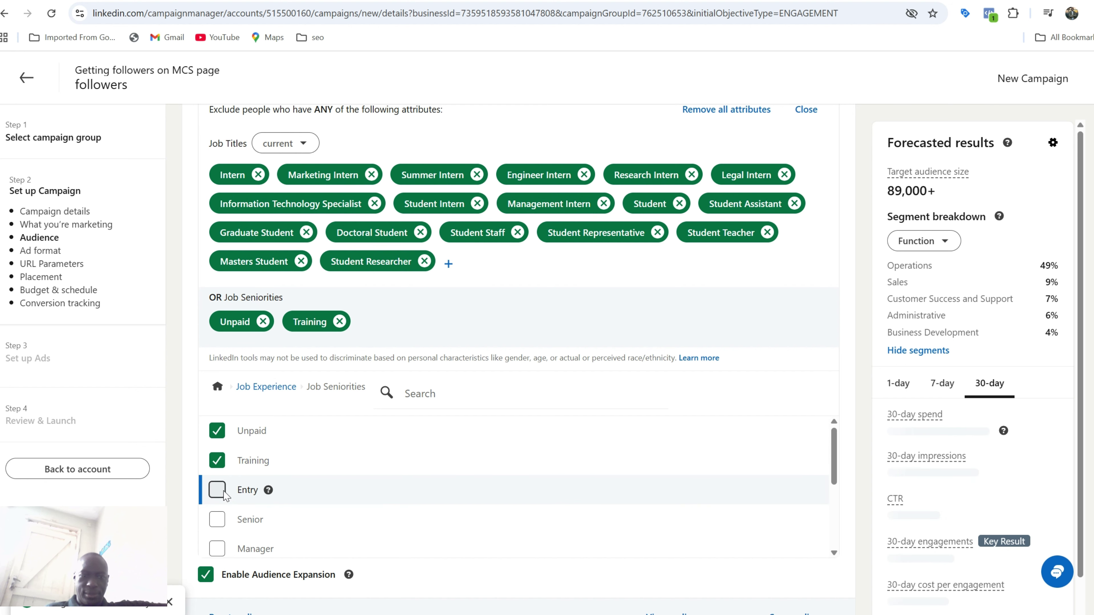
click(216, 489)
scroll(293, 522, down, 3)
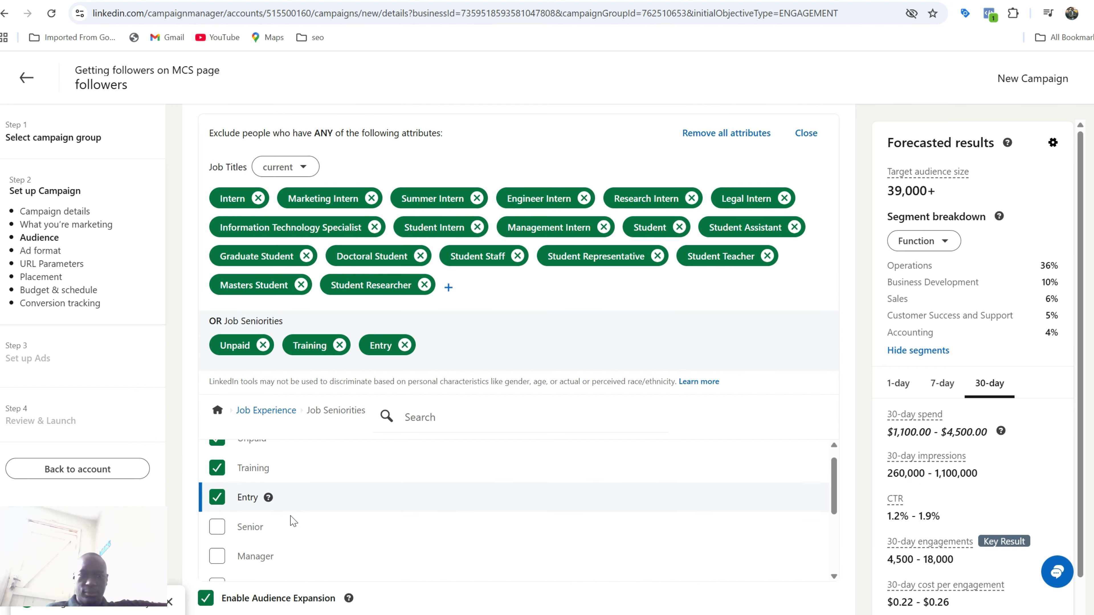
scroll(293, 521, down, 3)
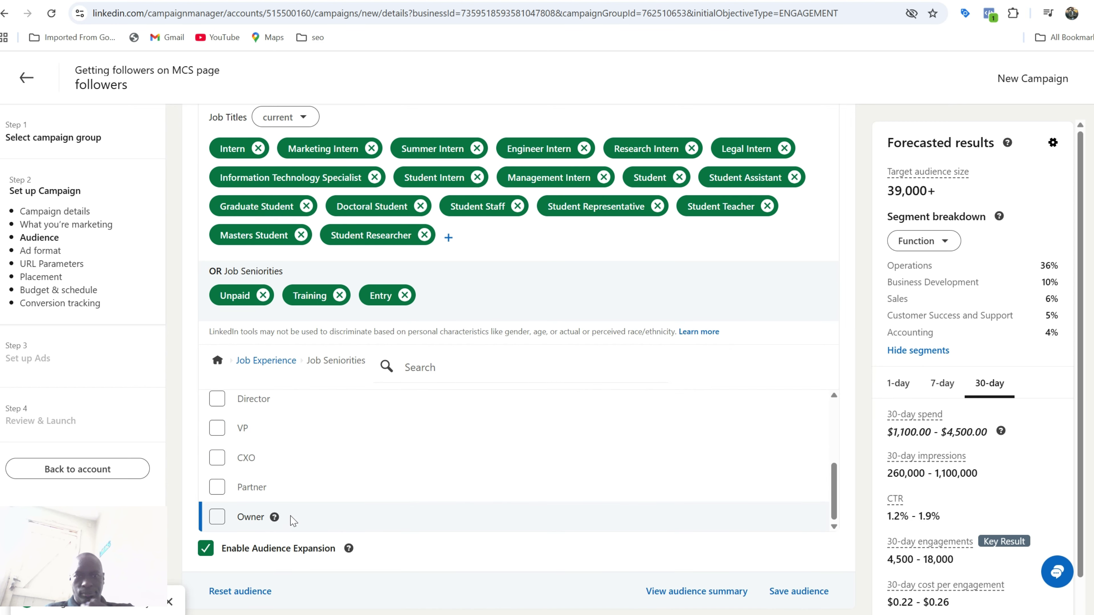
scroll(293, 521, up, 2)
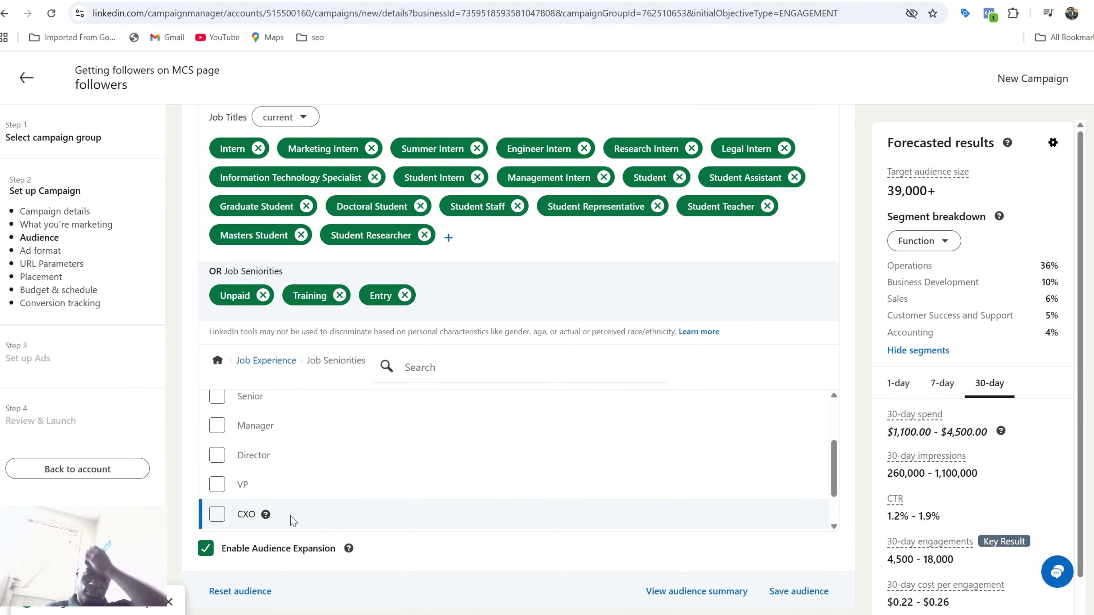
scroll(293, 521, up, 2)
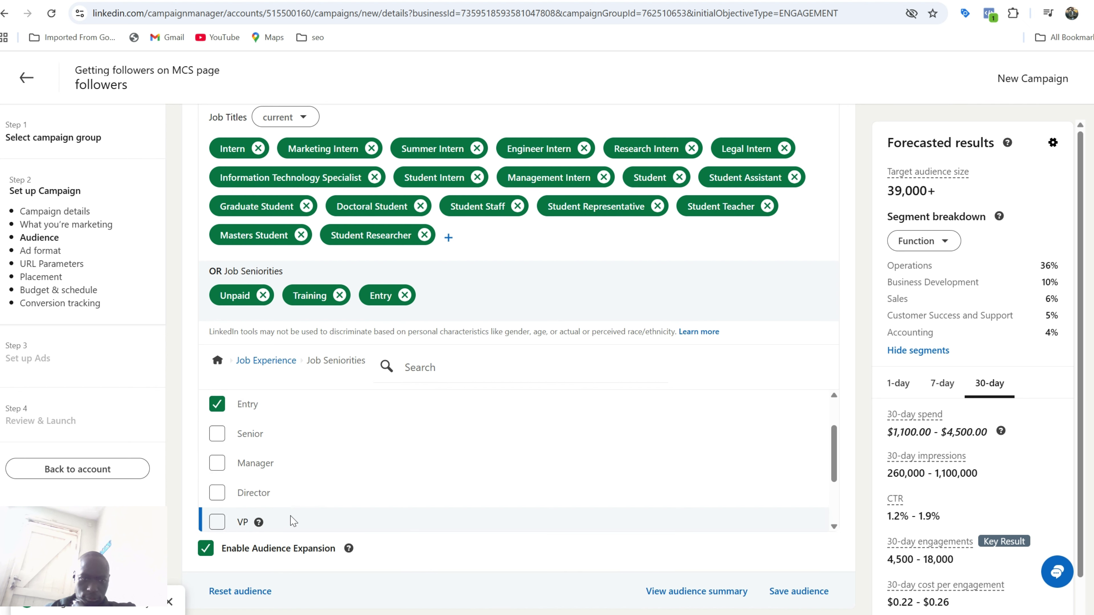
Review the remaining job seniorities, then exclude the Accounting and Administrative job functions from the audience
scroll(288, 515, down, 1)
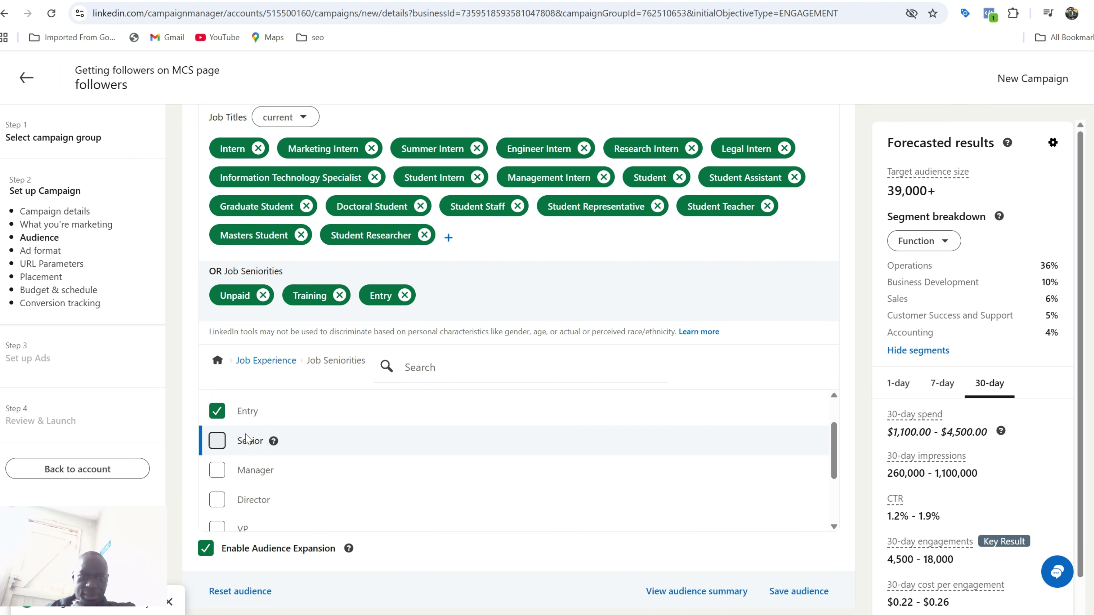
scroll(274, 510, down, 3)
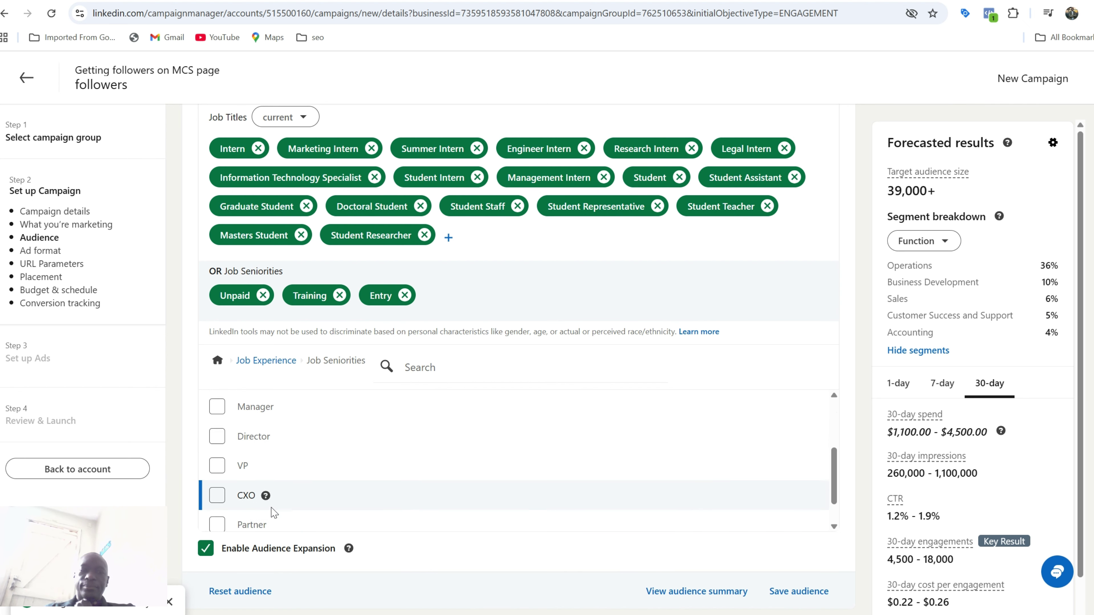
scroll(274, 515, down, 2)
scroll(275, 513, up, 4)
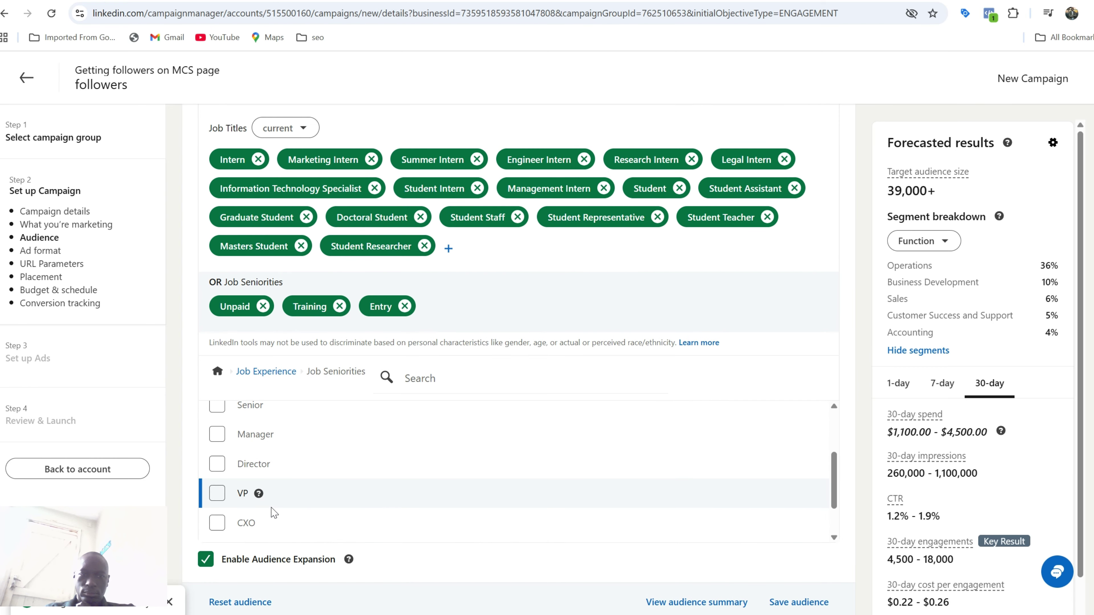
click(268, 376)
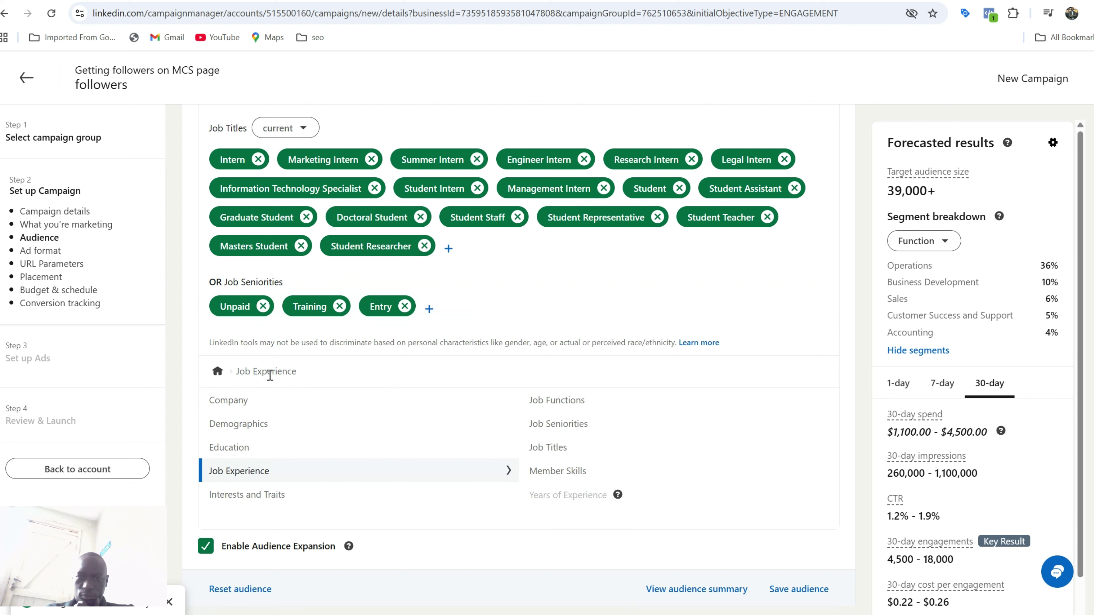
click(558, 401)
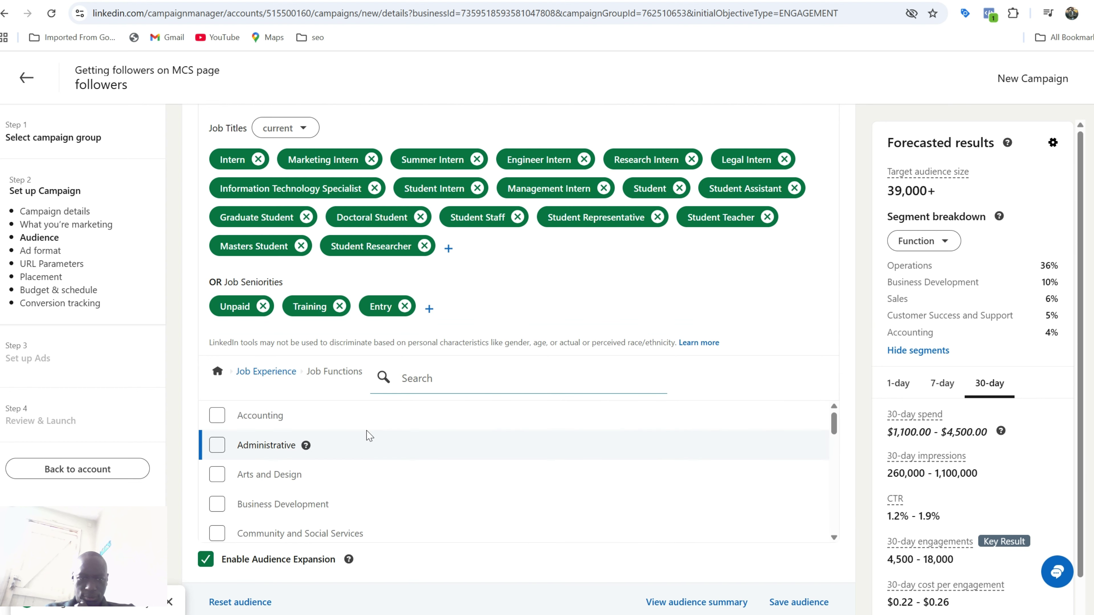
click(213, 418)
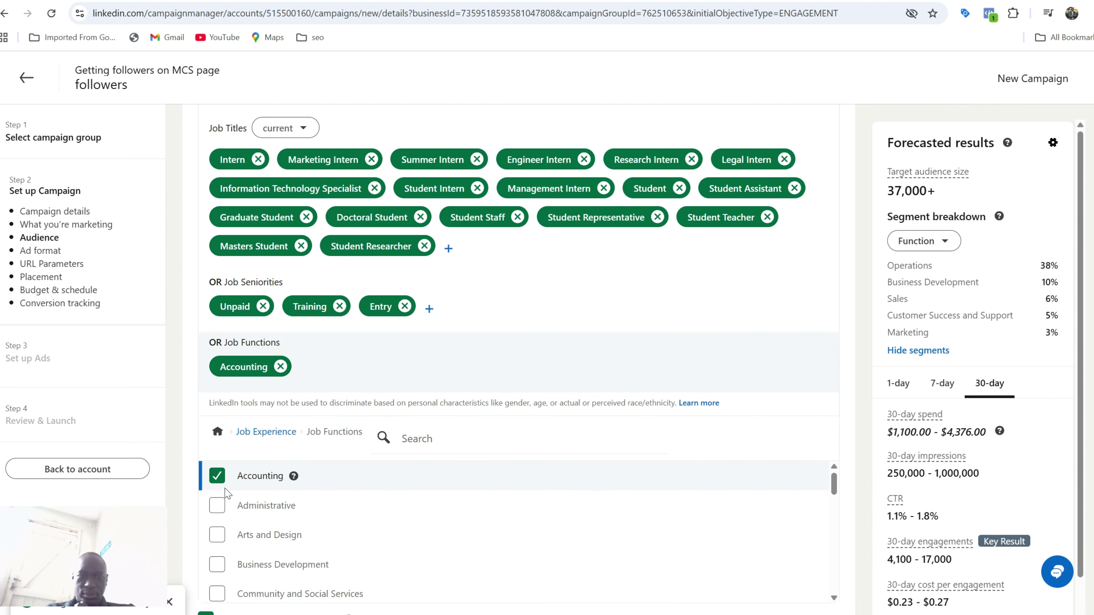
scroll(226, 493, down, 1)
click(216, 482)
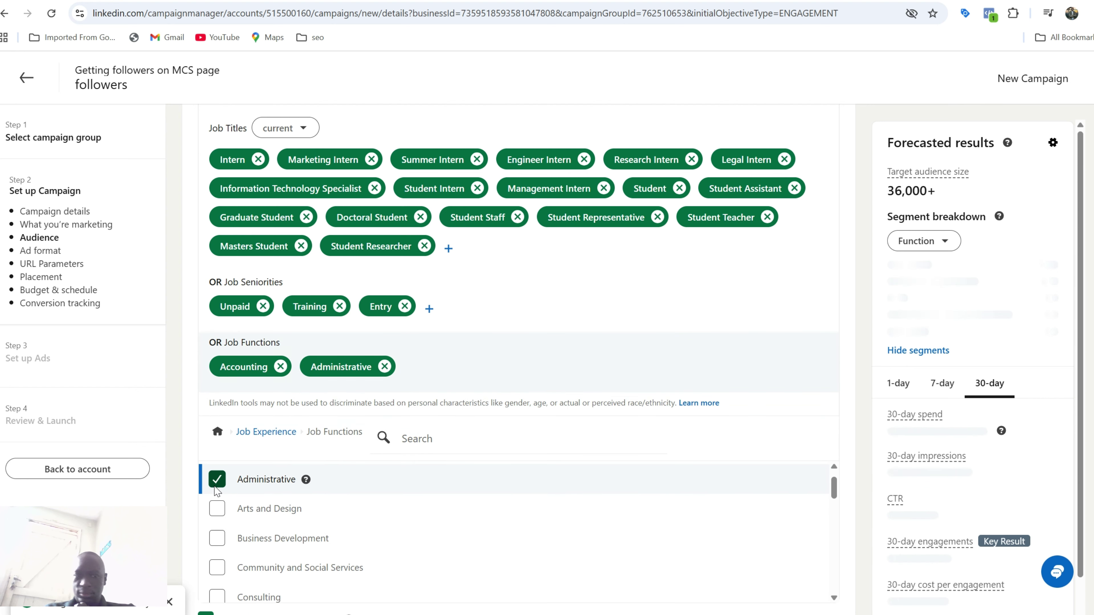
Exclude the job functions Arts and Design, Community and Social Services, Consulting, and Customer Success and Support
scroll(215, 488, down, 1)
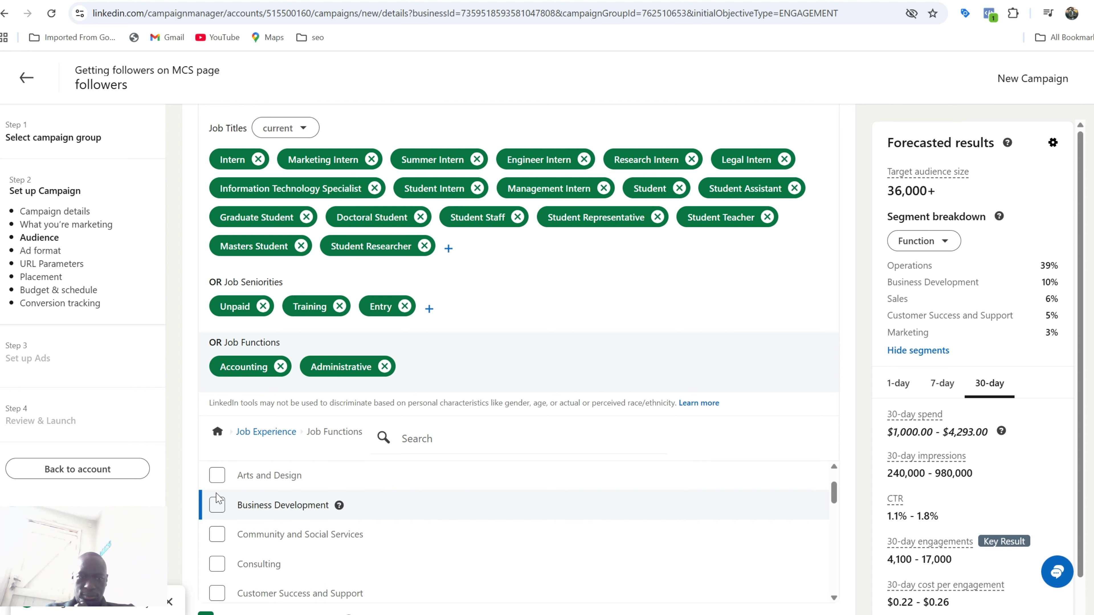
click(217, 478)
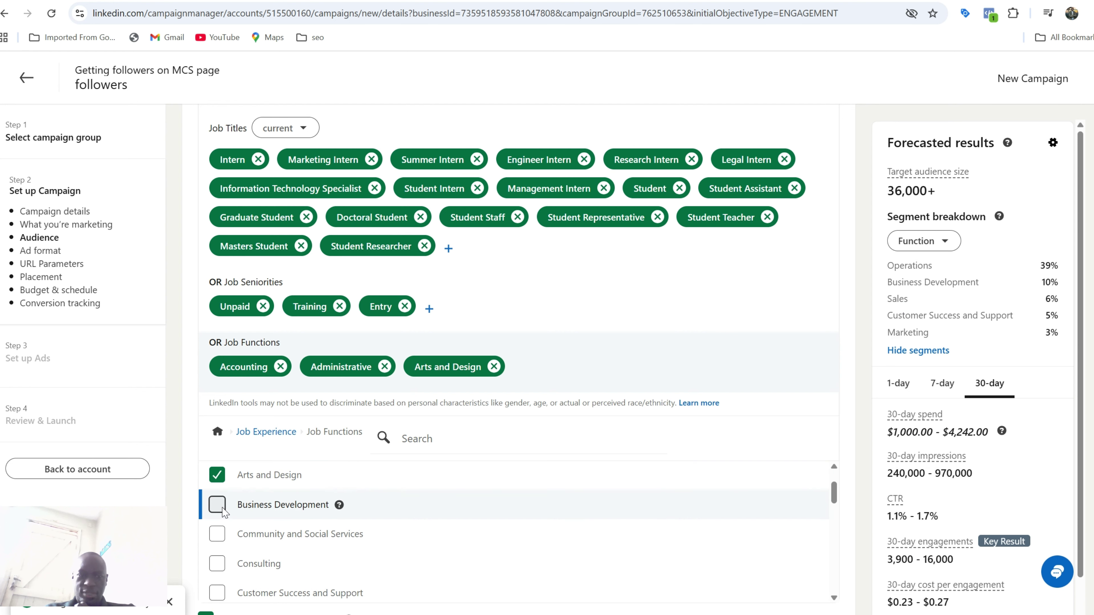
click(217, 535)
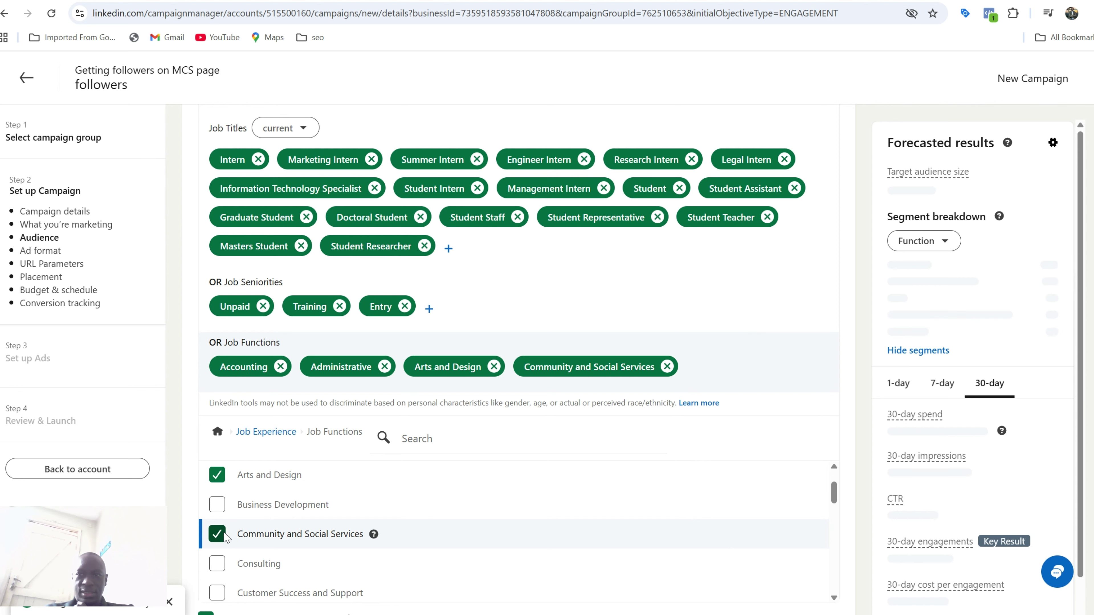
scroll(219, 526, down, 2)
click(217, 509)
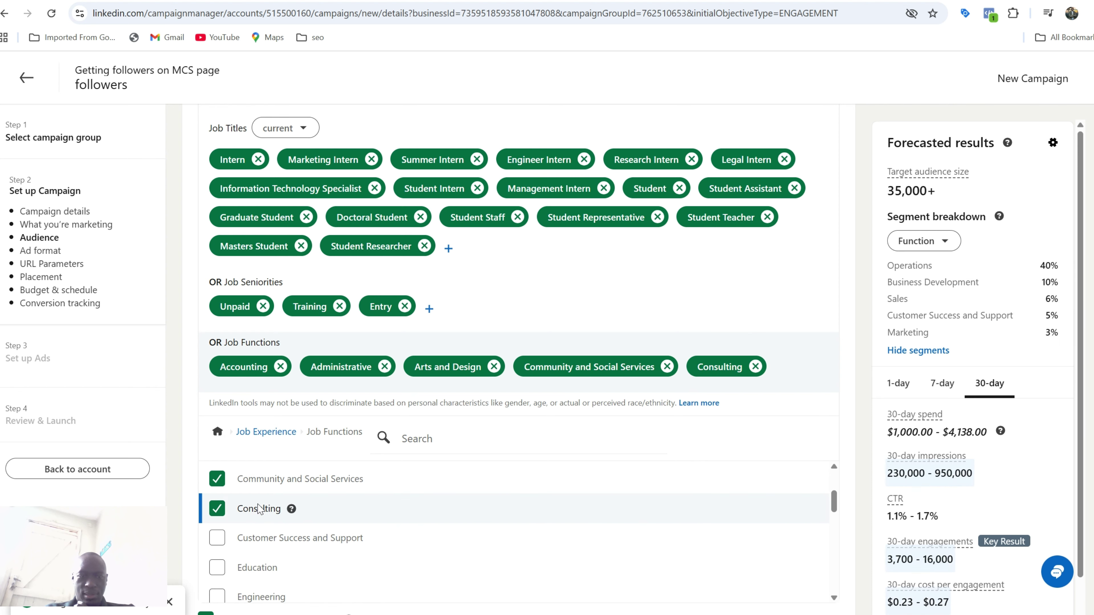
scroll(219, 508, down, 1)
click(218, 507)
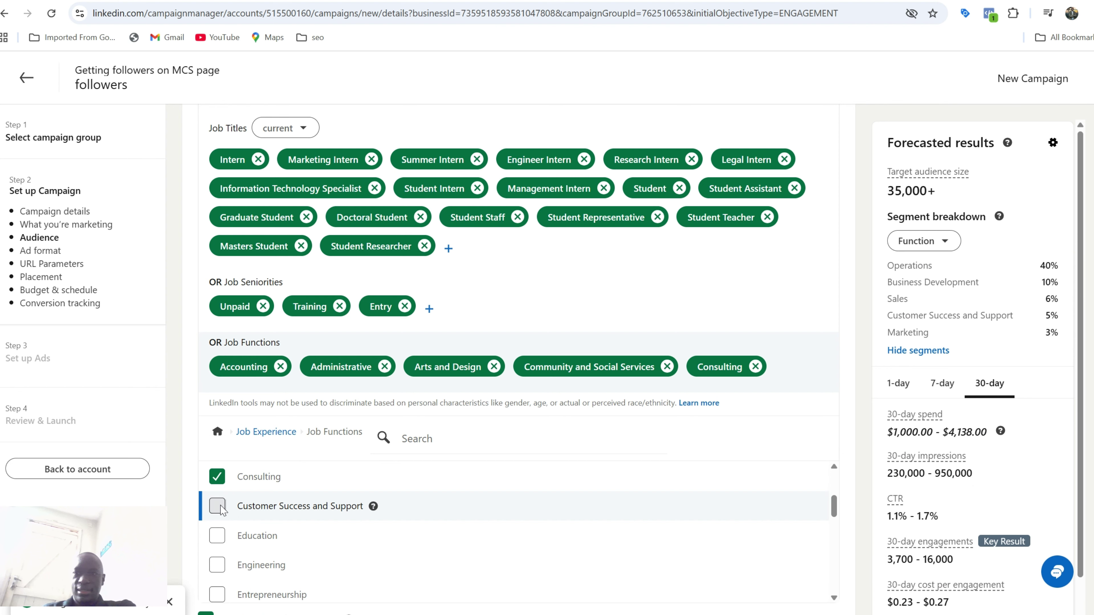
Add the job functions Education, Engineering, Entrepreneurship and Finance to the audience exclusions
scroll(232, 543, down, 1)
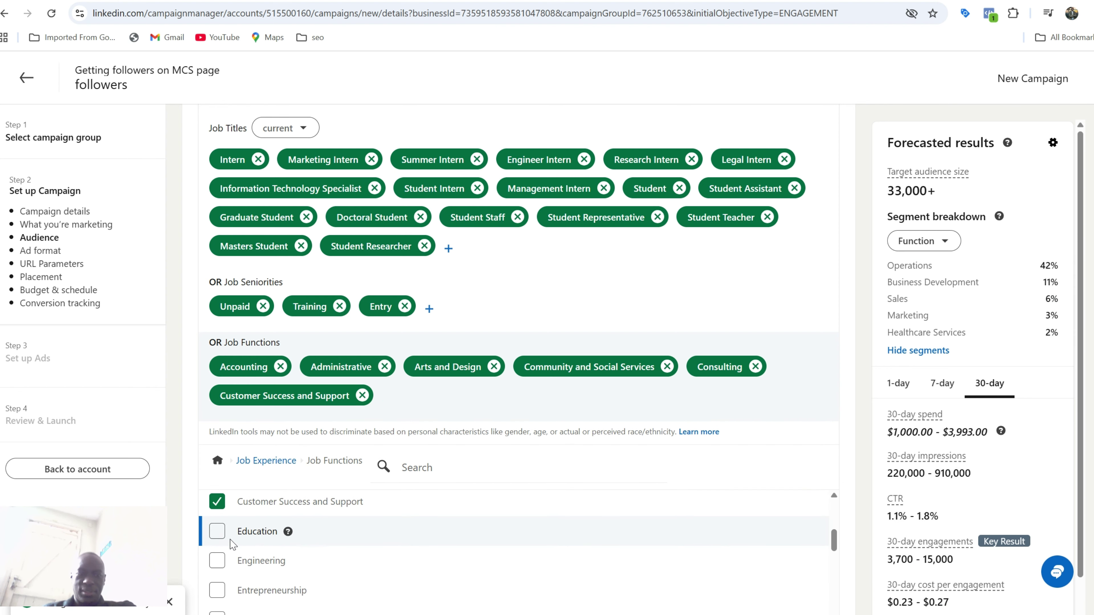
click(217, 534)
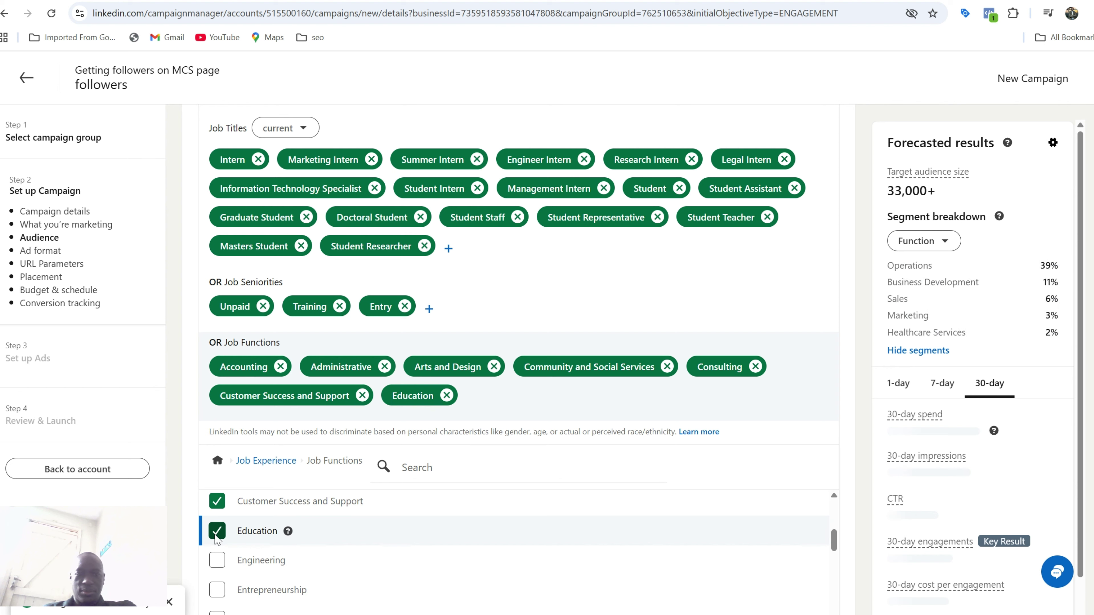
click(218, 560)
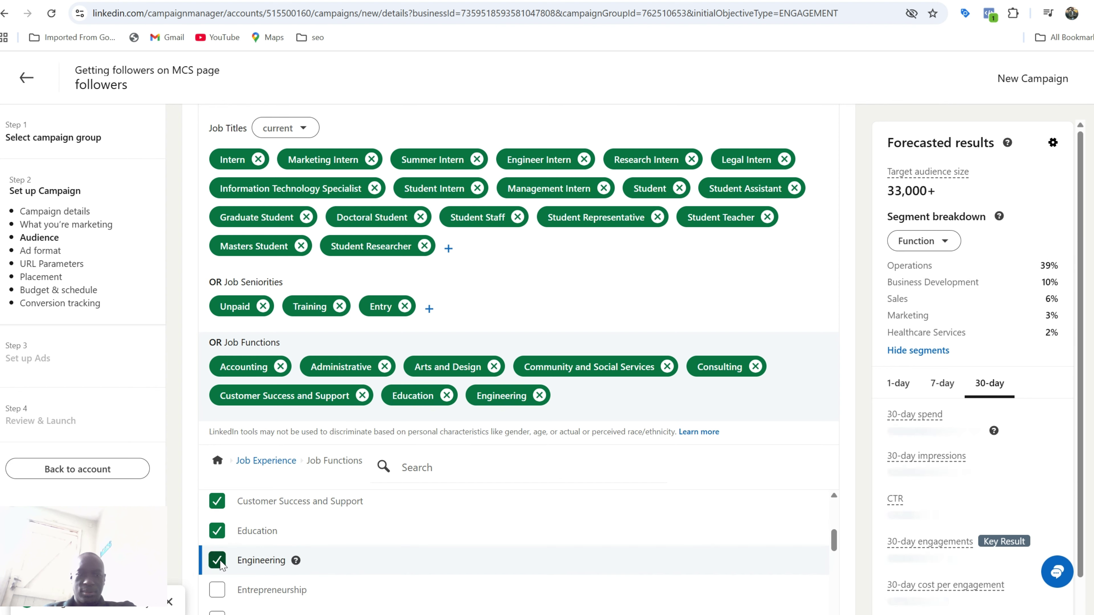
scroll(220, 560, down, 2)
click(219, 538)
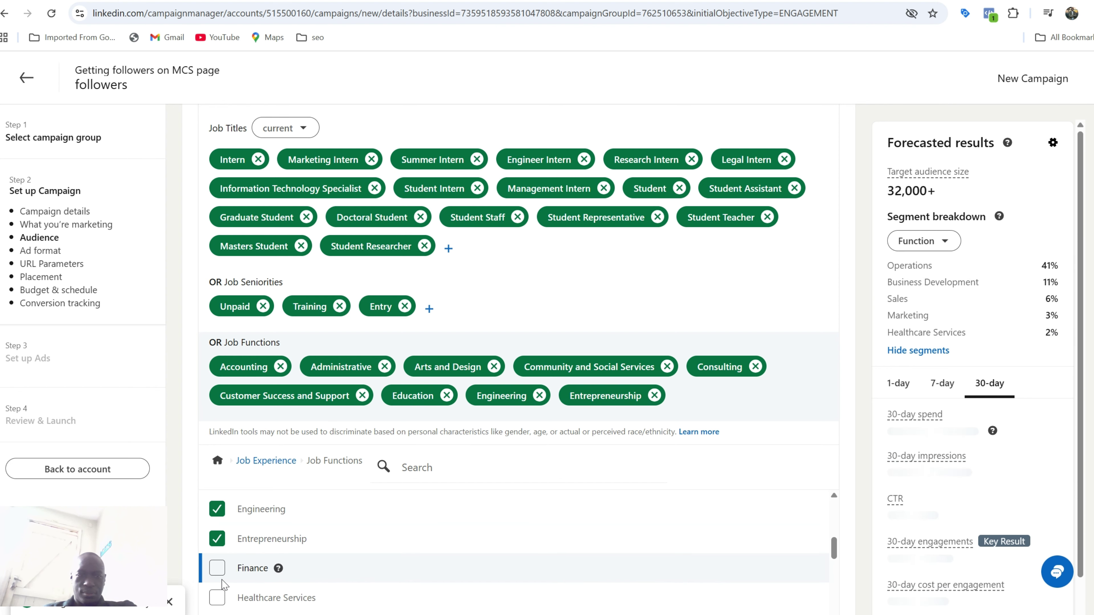
click(217, 569)
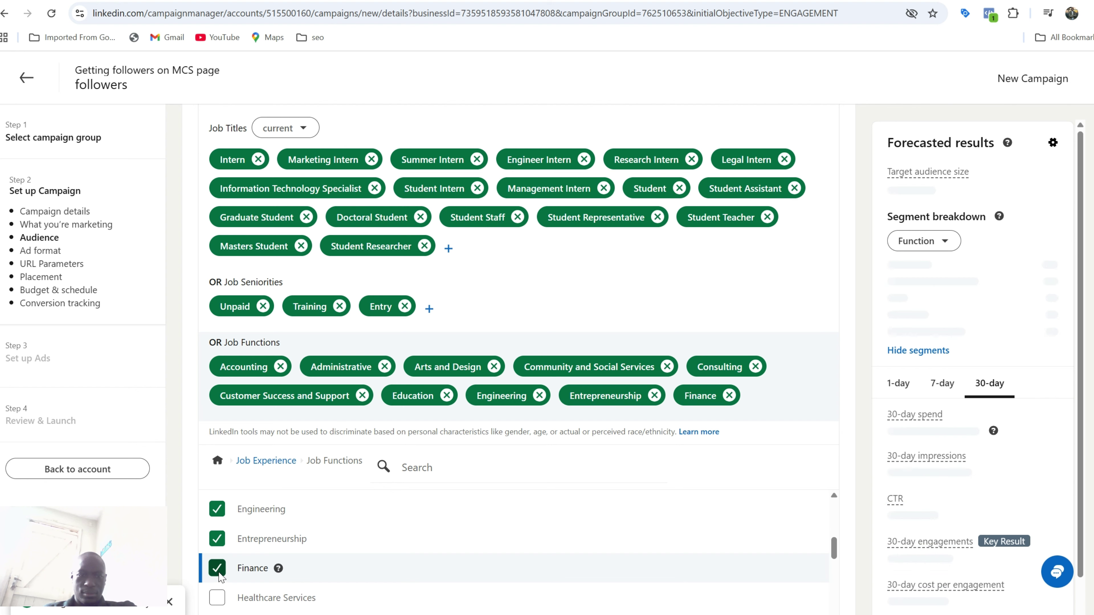
Exclude the job functions Healthcare Services, Human Resources, Information Technology, Legal, Military and Protective Services, Product Management, and Program and Project Management
scroll(218, 565, down, 1)
click(218, 548)
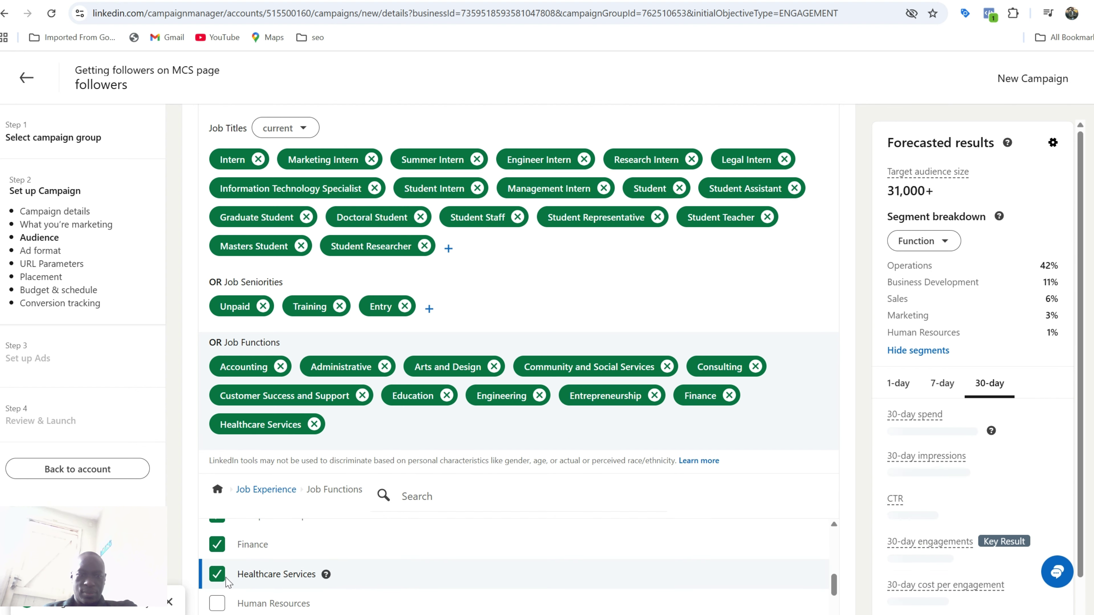
scroll(216, 569, down, 1)
click(216, 565)
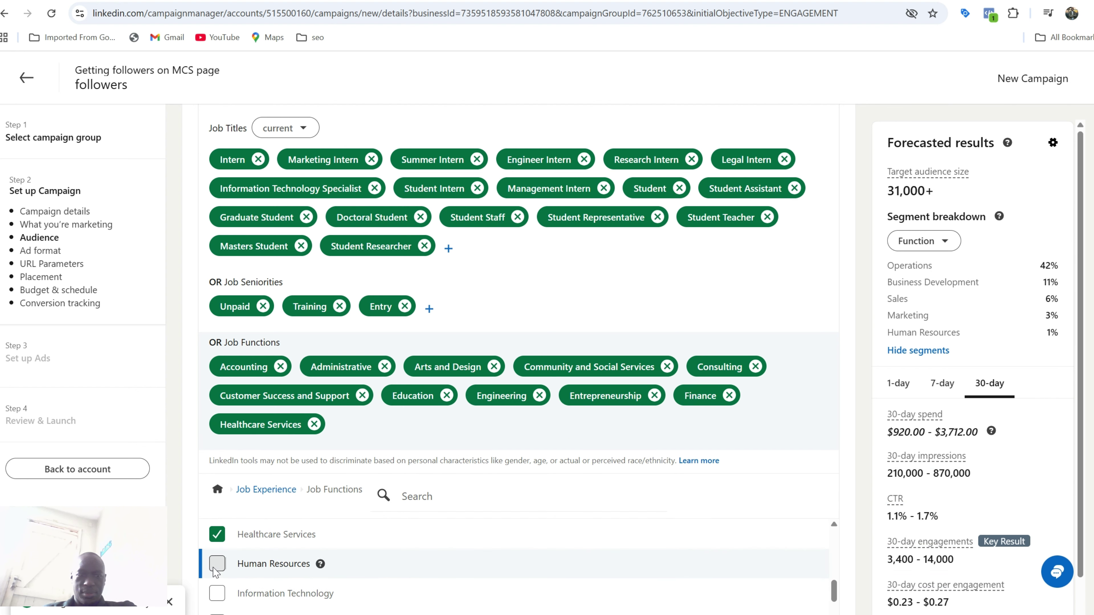
scroll(215, 569, down, 1)
click(216, 567)
click(217, 594)
scroll(217, 578, down, 3)
click(217, 569)
click(217, 595)
click(218, 598)
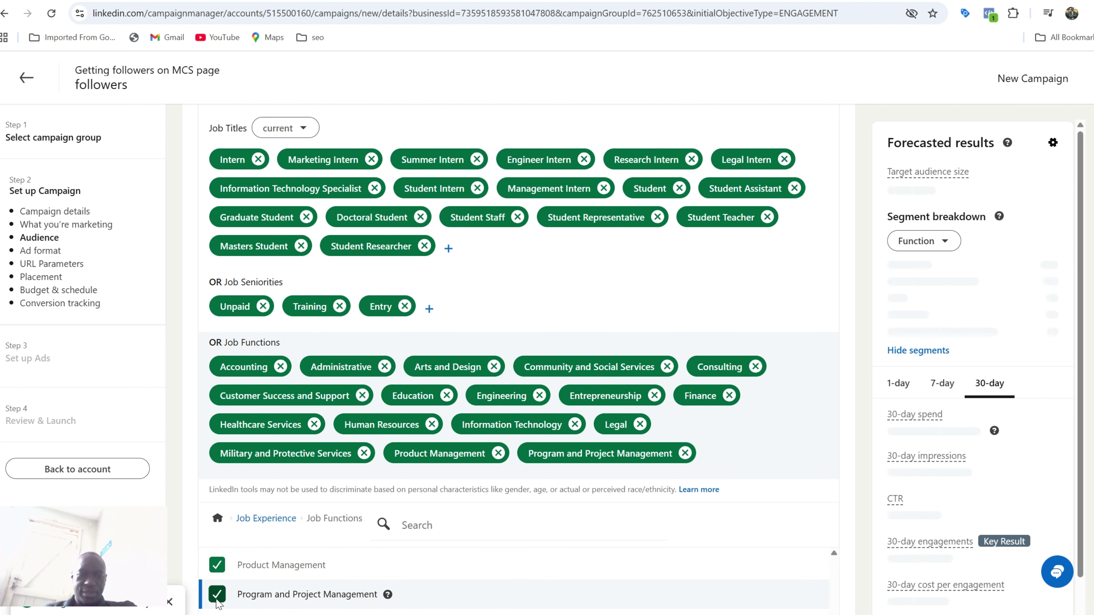
Also exclude the job functions Purchasing, Quality Assurance, Real Estate and Research from the audience
scroll(217, 600, down, 1)
click(217, 597)
scroll(218, 601, down, 1)
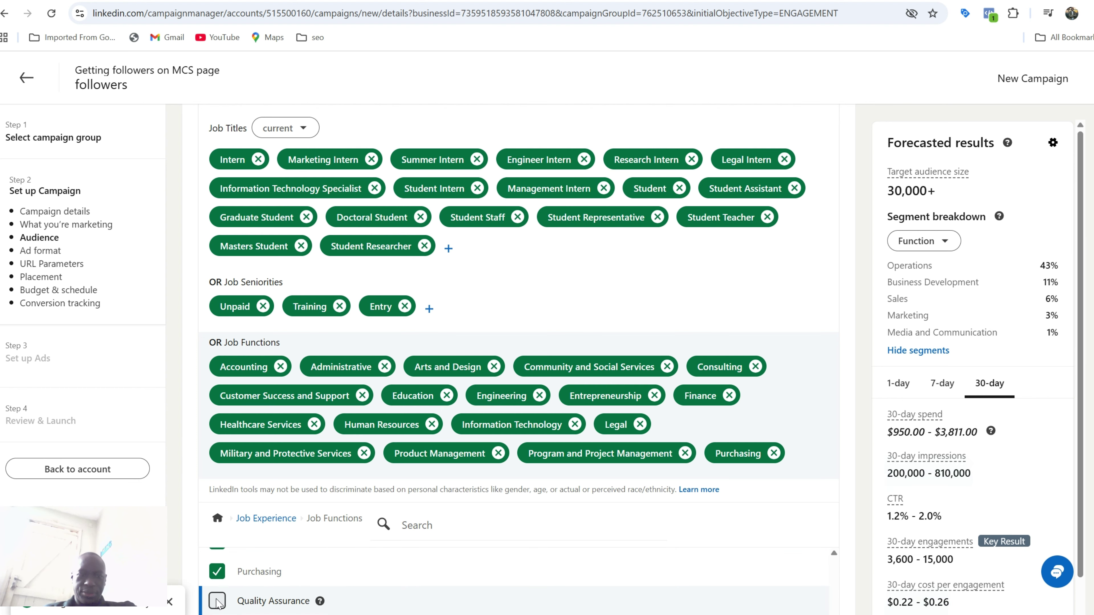
click(217, 601)
scroll(217, 603, down, 3)
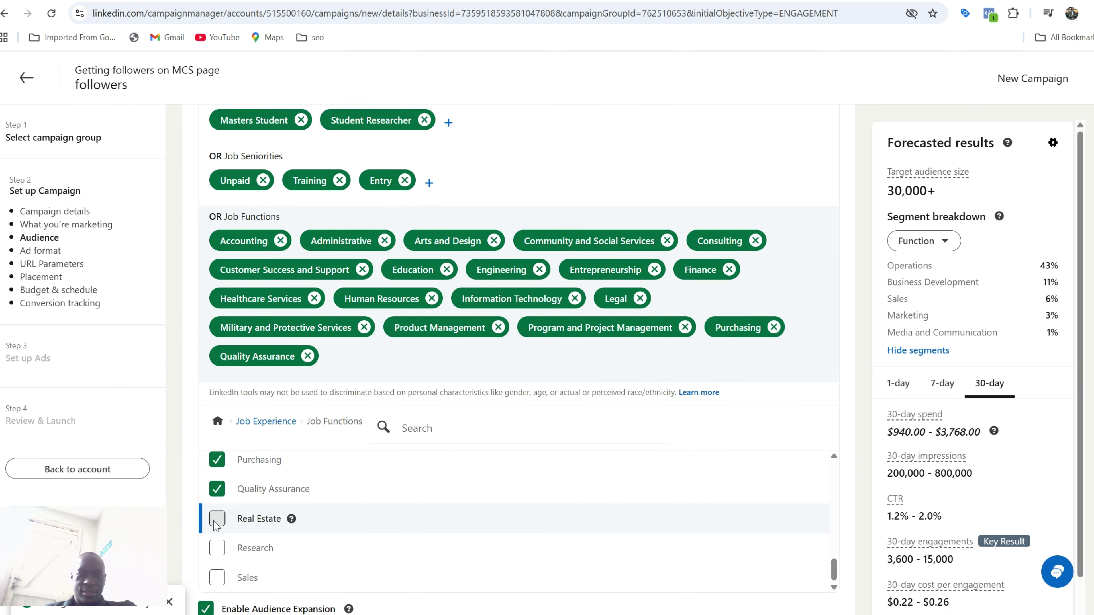
click(218, 520)
click(218, 546)
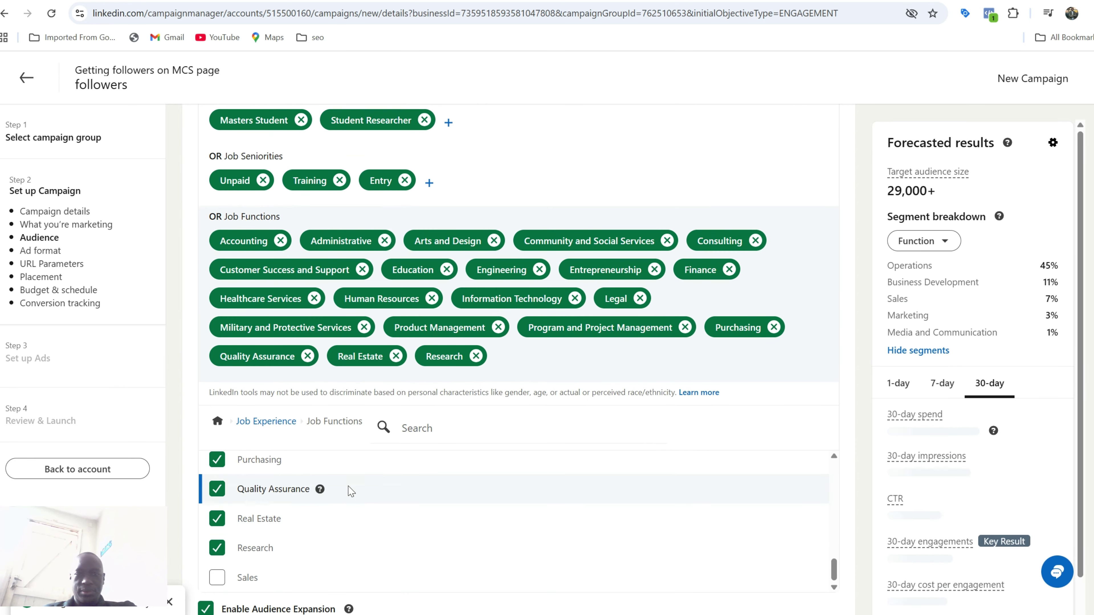
Choose Follower as the campaign's ad format and look through the URL tracking and placement settings
scroll(413, 478, down, 2)
scroll(414, 477, down, 10)
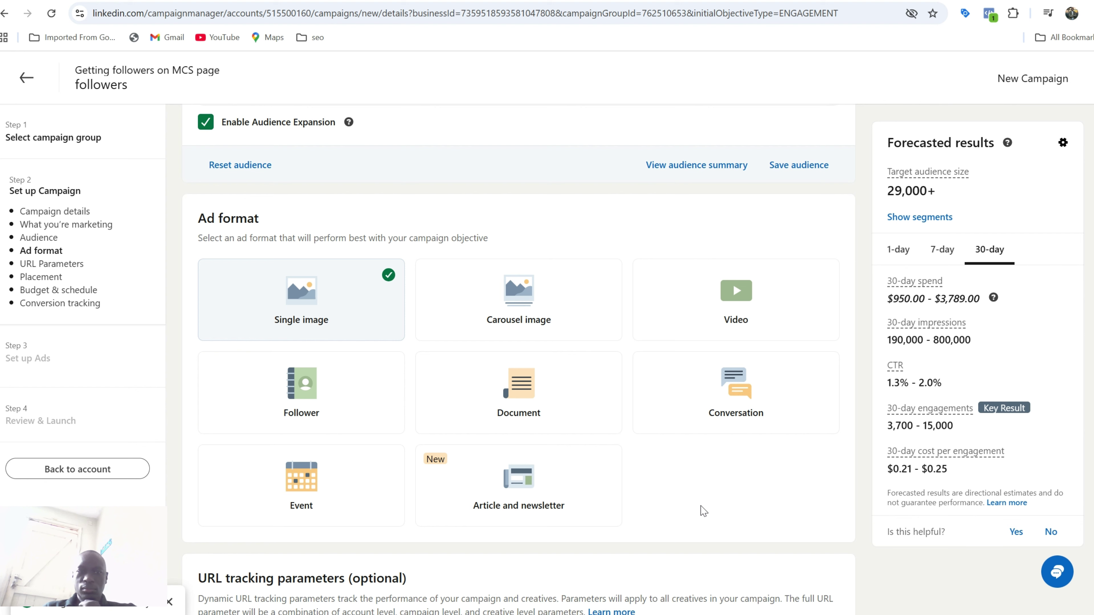
click(371, 391)
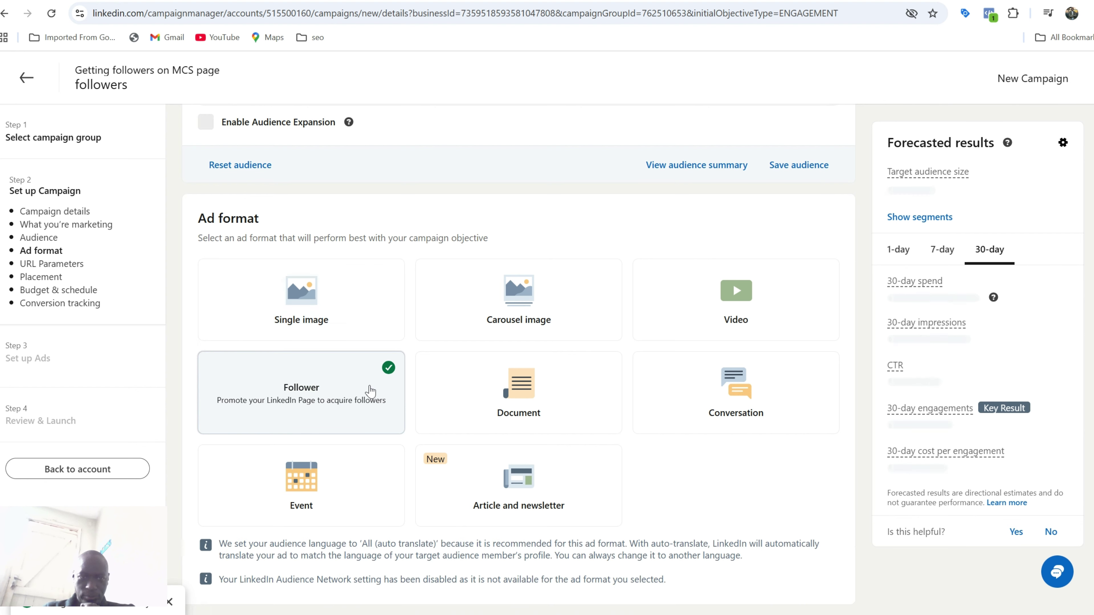
scroll(751, 466, down, 2)
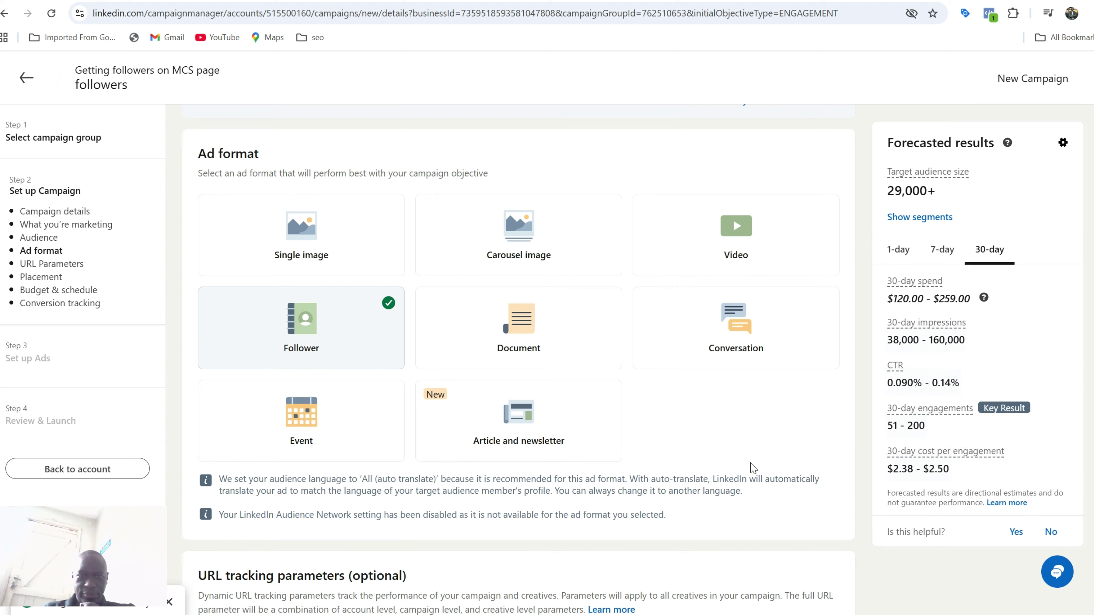
scroll(753, 467, down, 5)
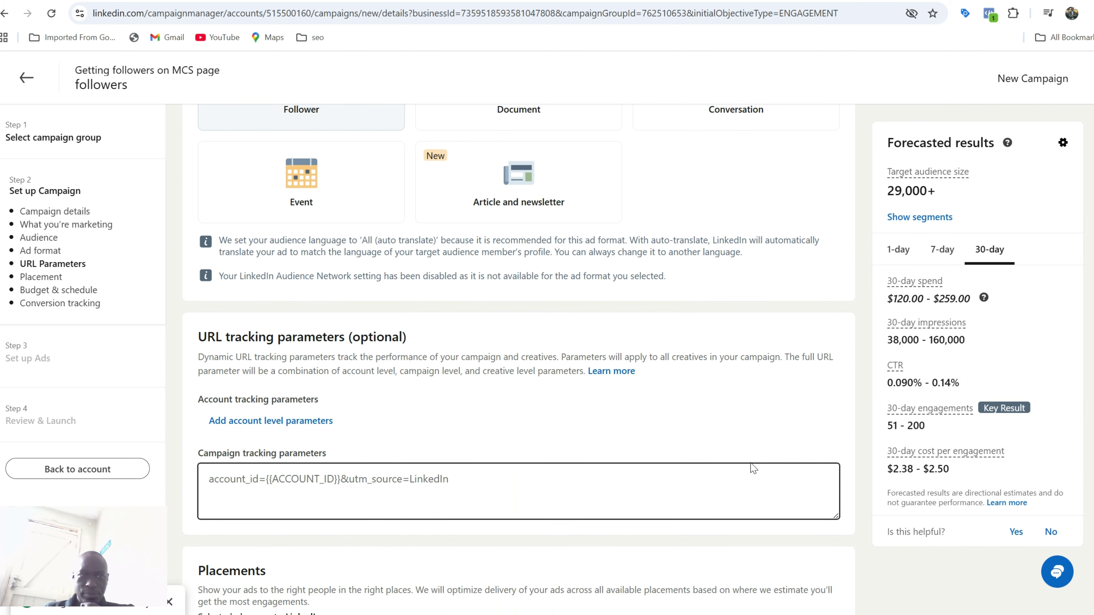
scroll(753, 467, down, 5)
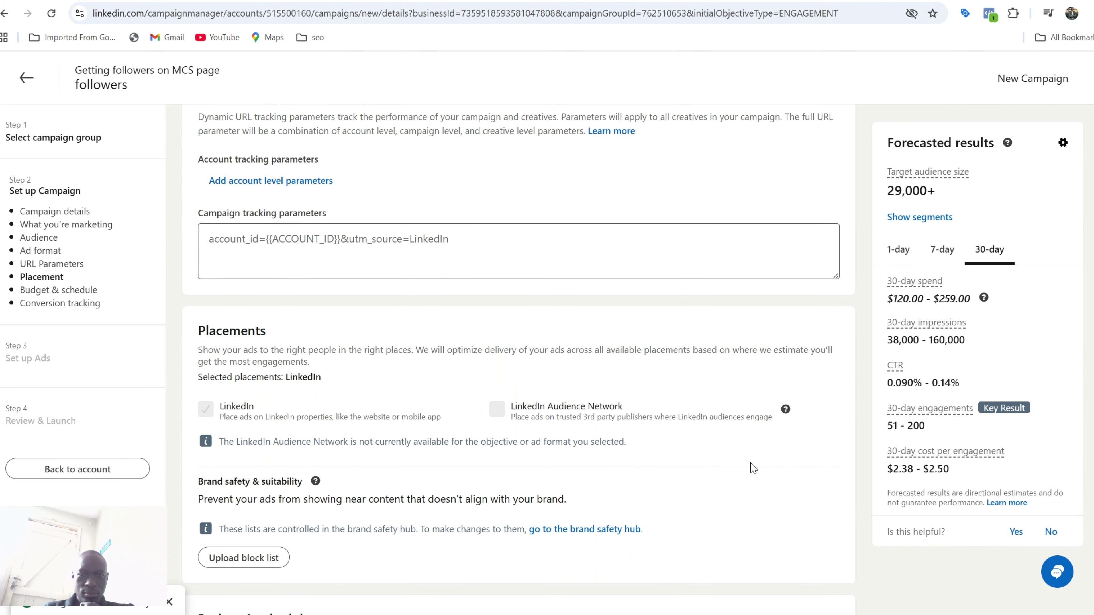
scroll(727, 470, down, 6)
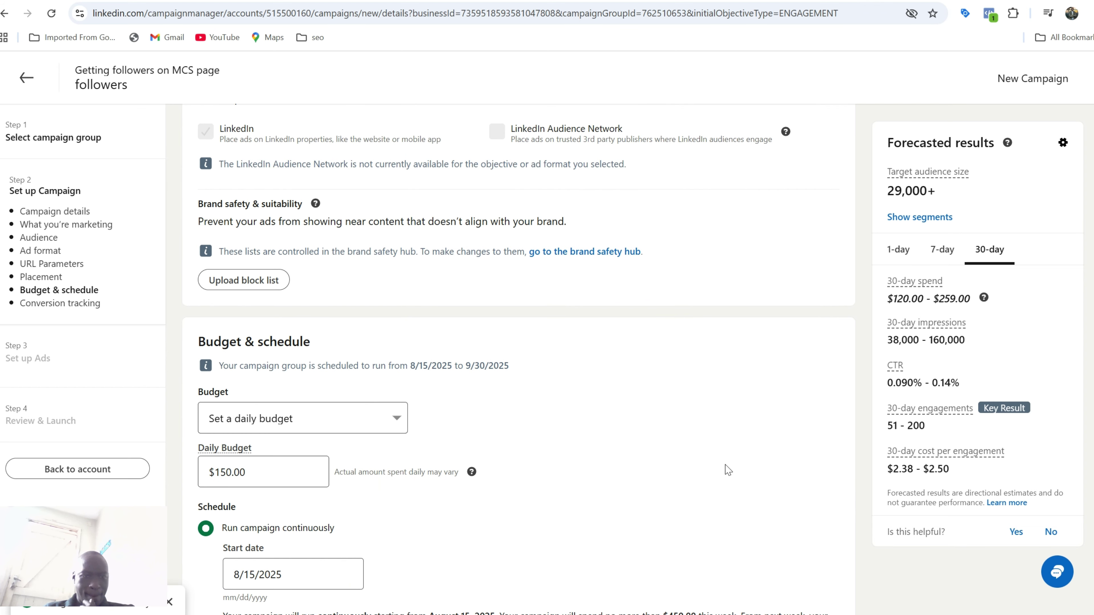
Try to set the campaign's daily budget to $5
click(311, 475)
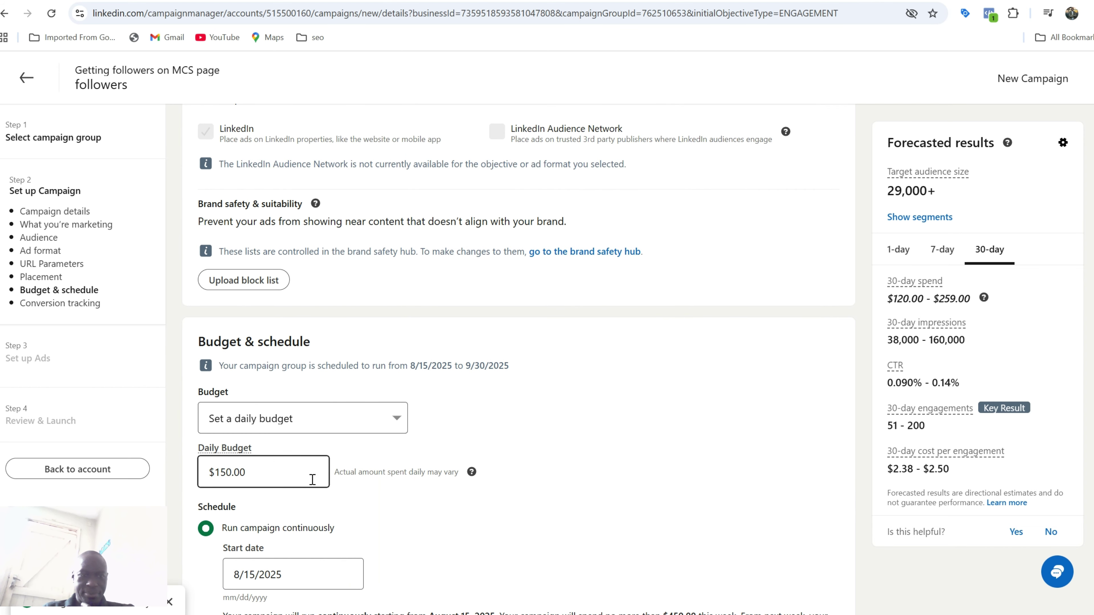
double_click(221, 474)
text(5)
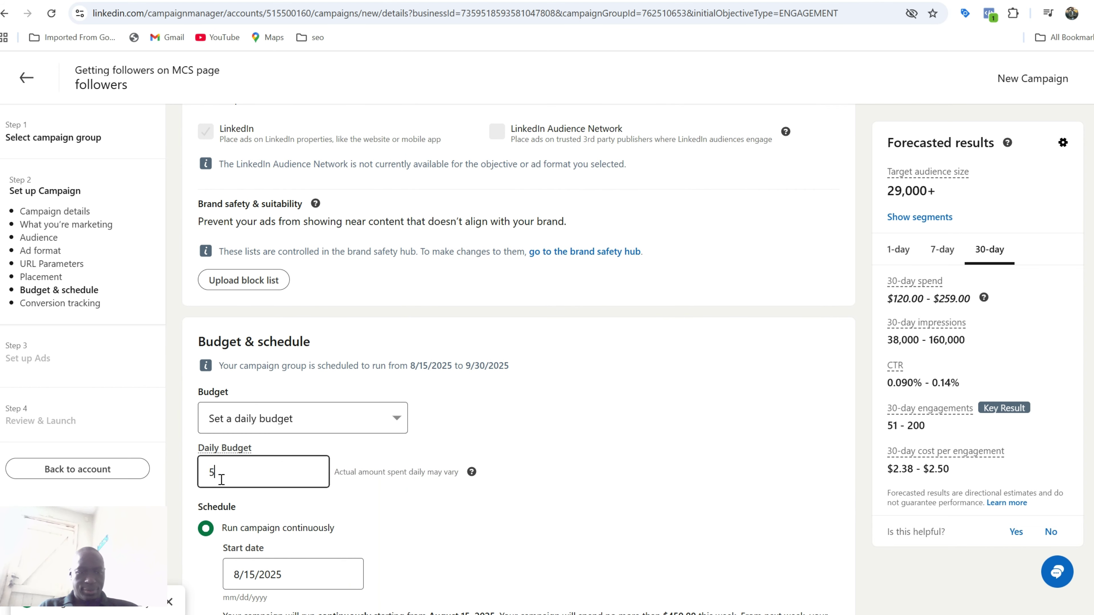
click(447, 512)
scroll(450, 512, down, 2)
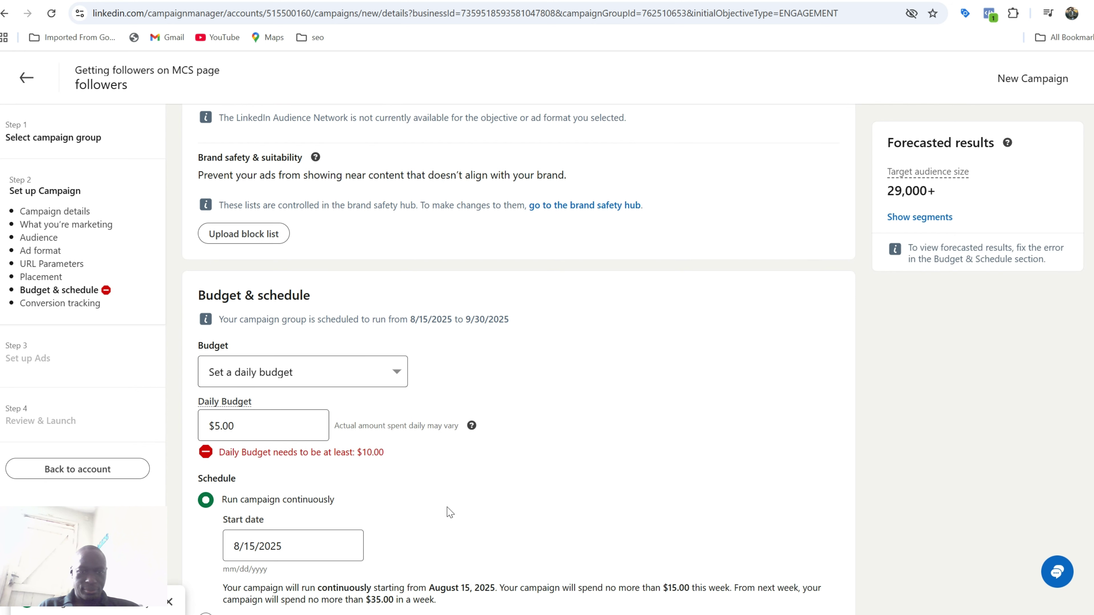
Set the campaign's daily budget to $10
scroll(449, 512, down, 1)
click(235, 378)
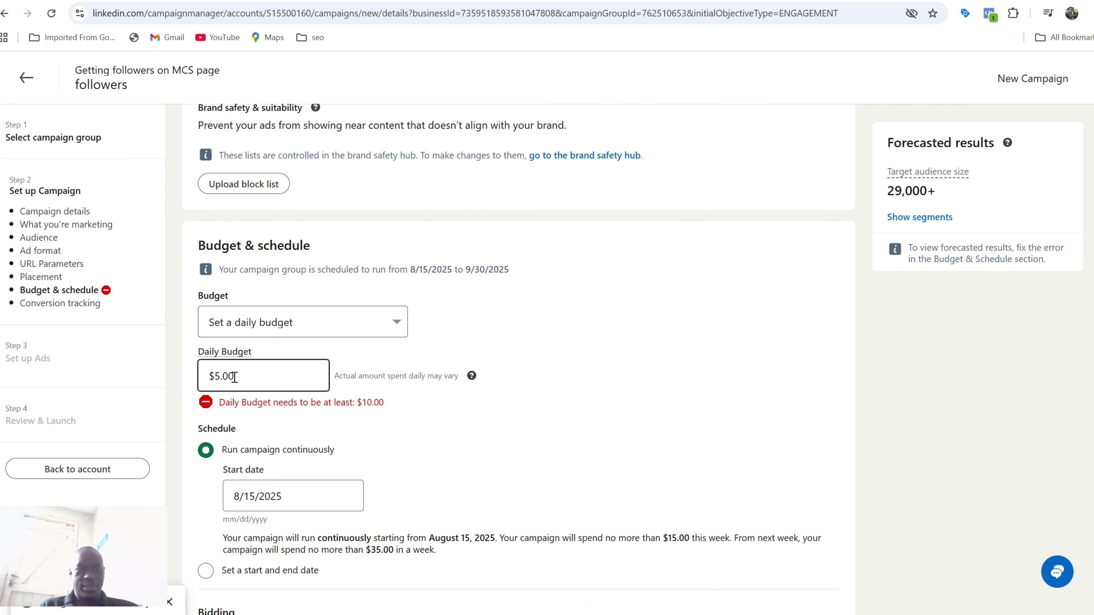
key(ctrl+a)
text(10)
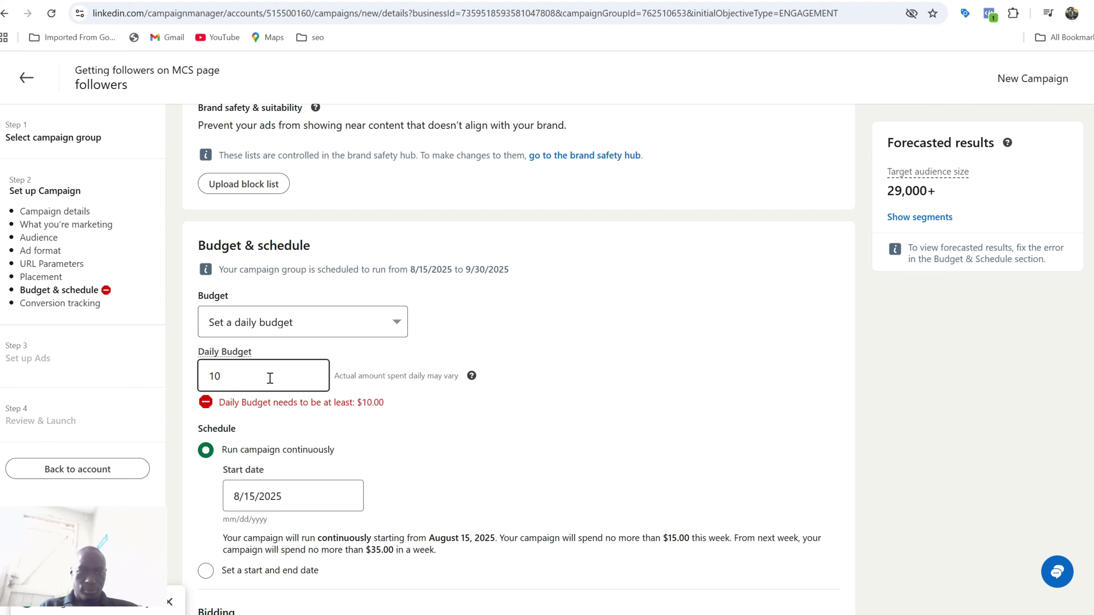
click(439, 421)
scroll(441, 423, down, 3)
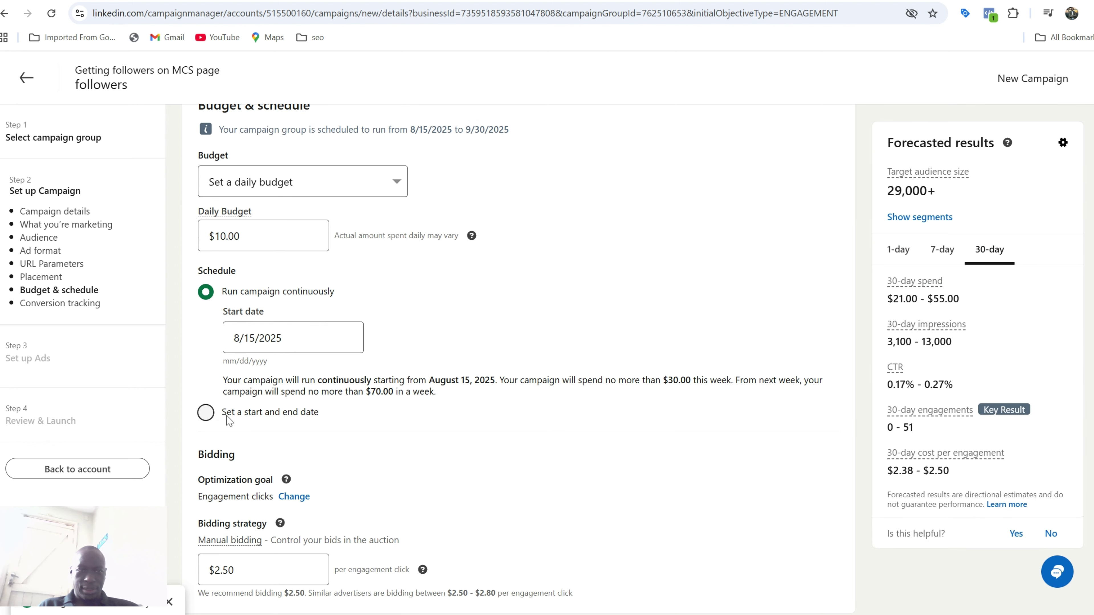
Schedule the campaign with a start and end date, setting the end date to 8/31/2025
click(206, 412)
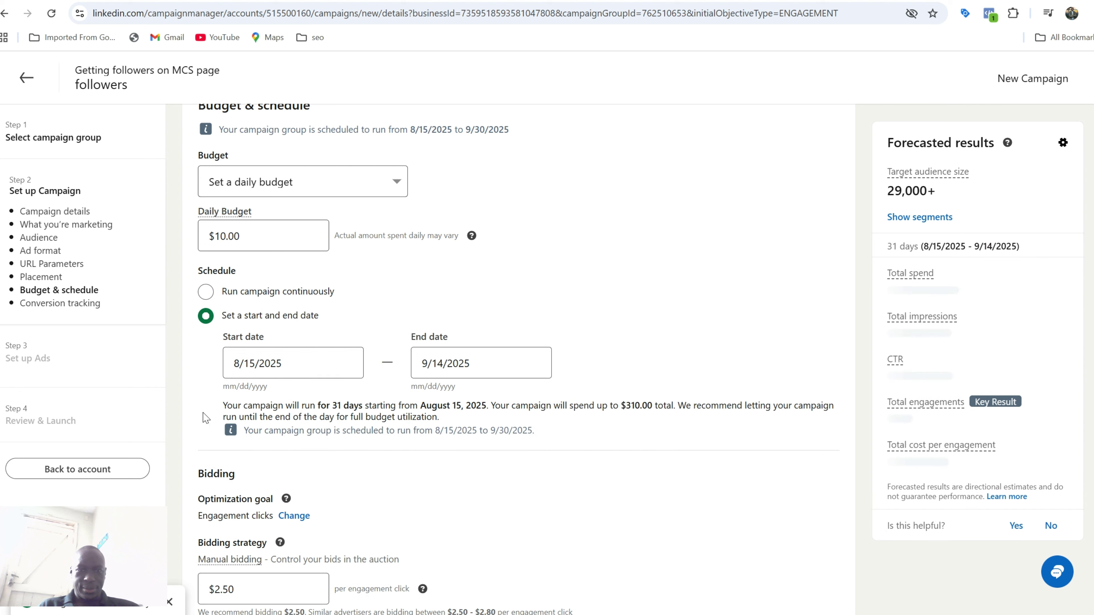
click(439, 364)
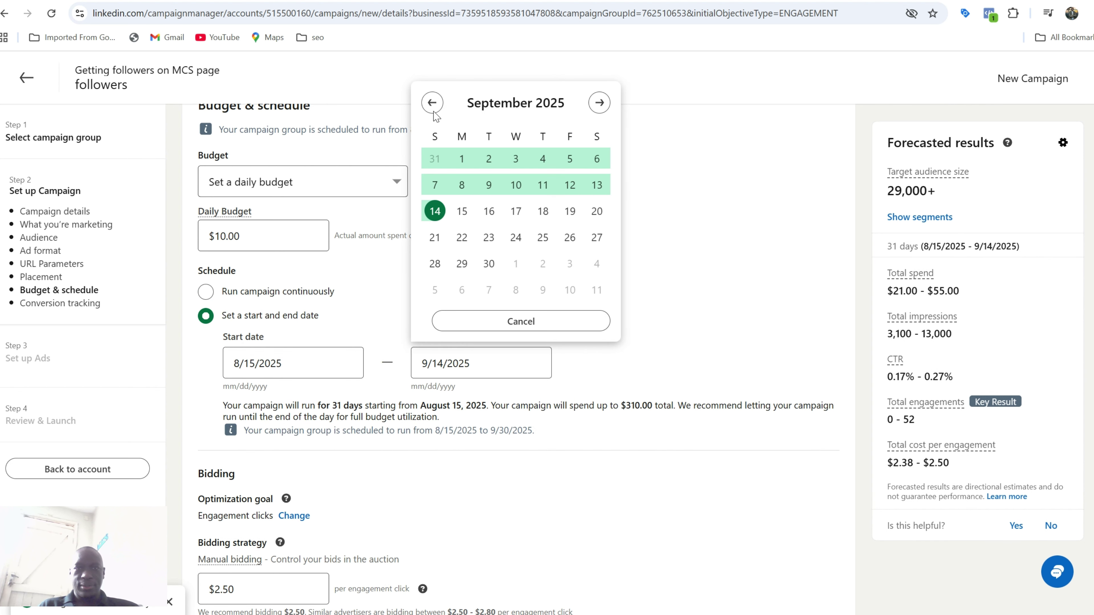
click(432, 101)
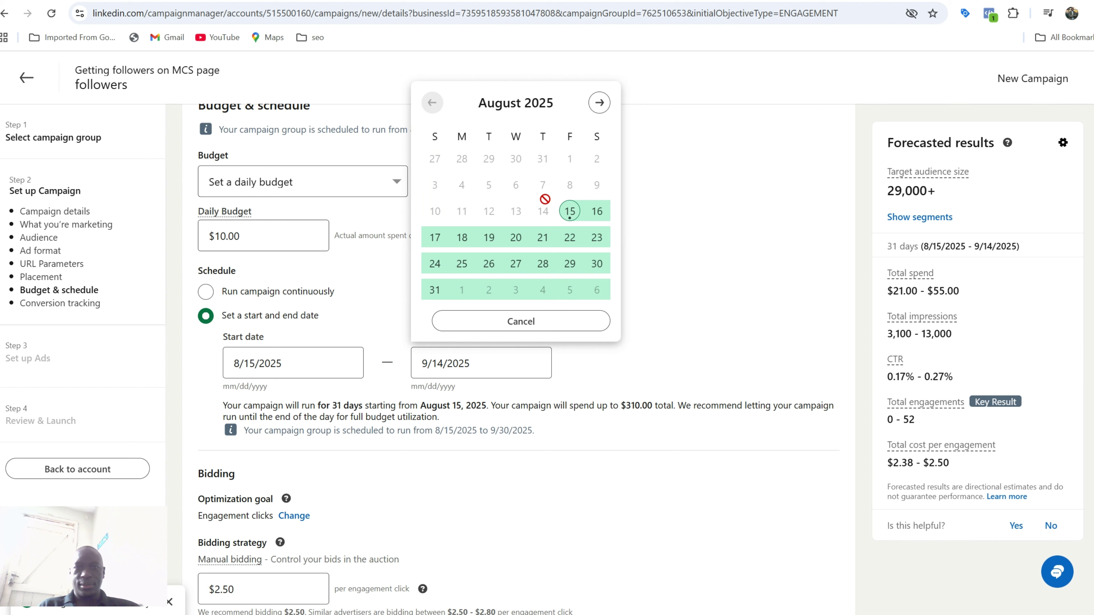
click(435, 290)
scroll(569, 320, down, 3)
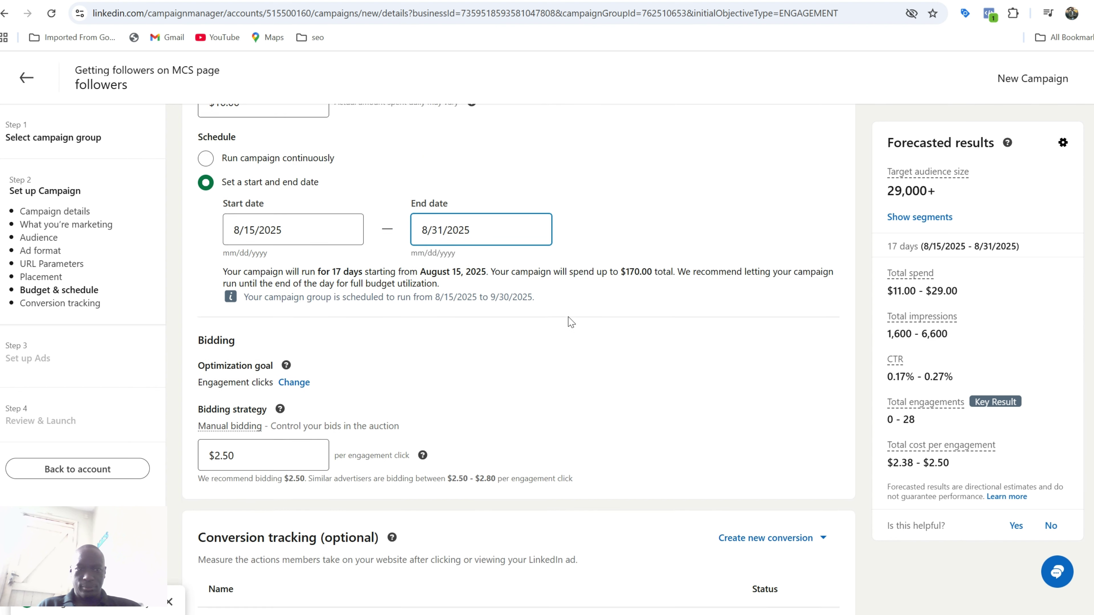
Try to set the manual bid to $0.20 per engagement click
scroll(569, 320, down, 2)
click(234, 383)
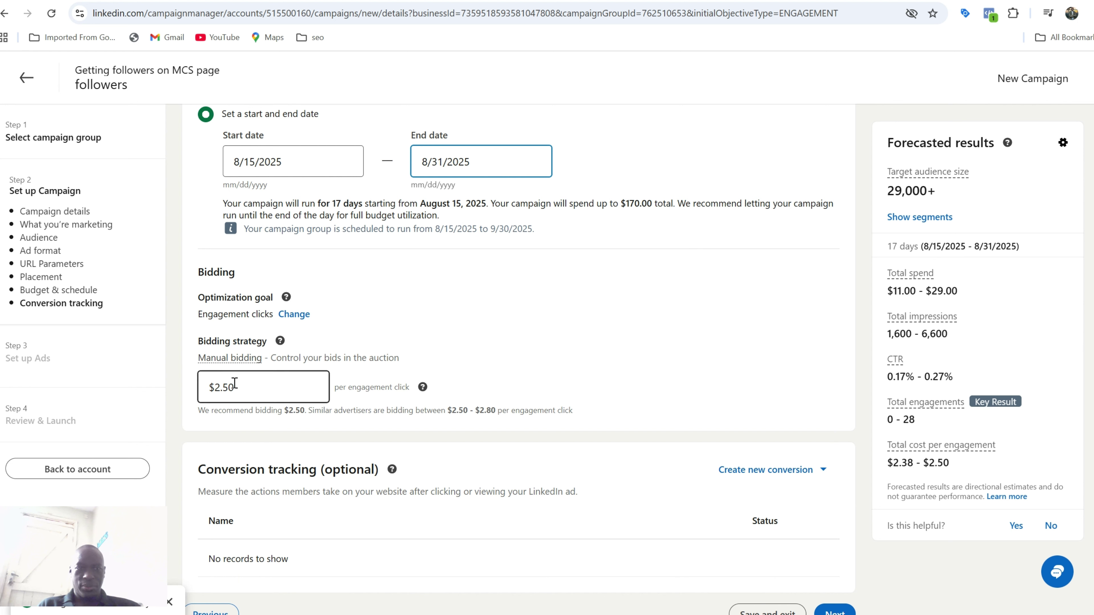
double_click(249, 385)
text(0.2)
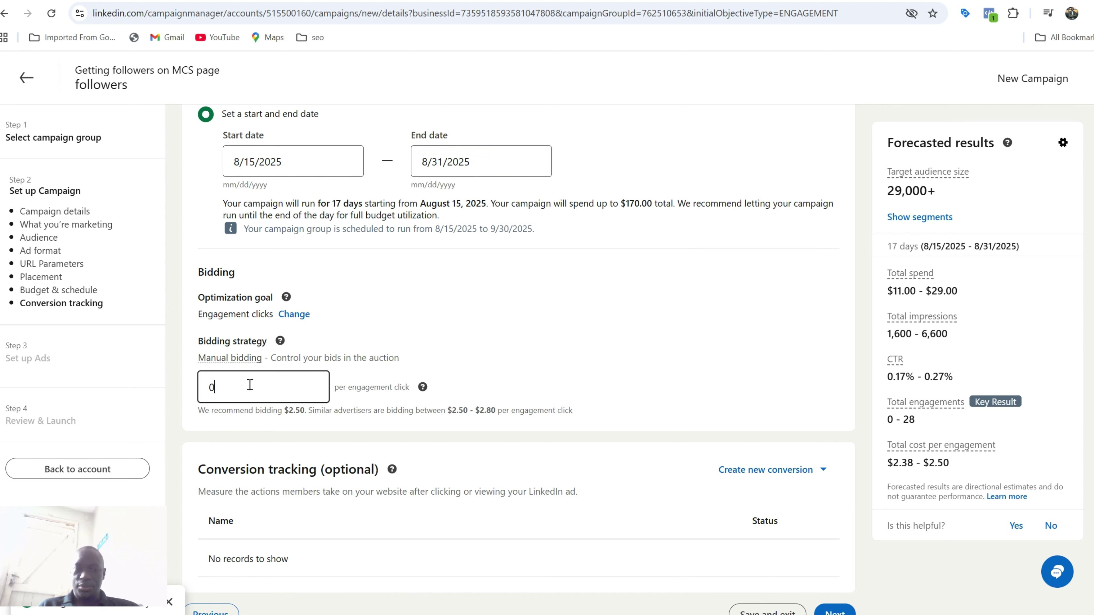
click(577, 371)
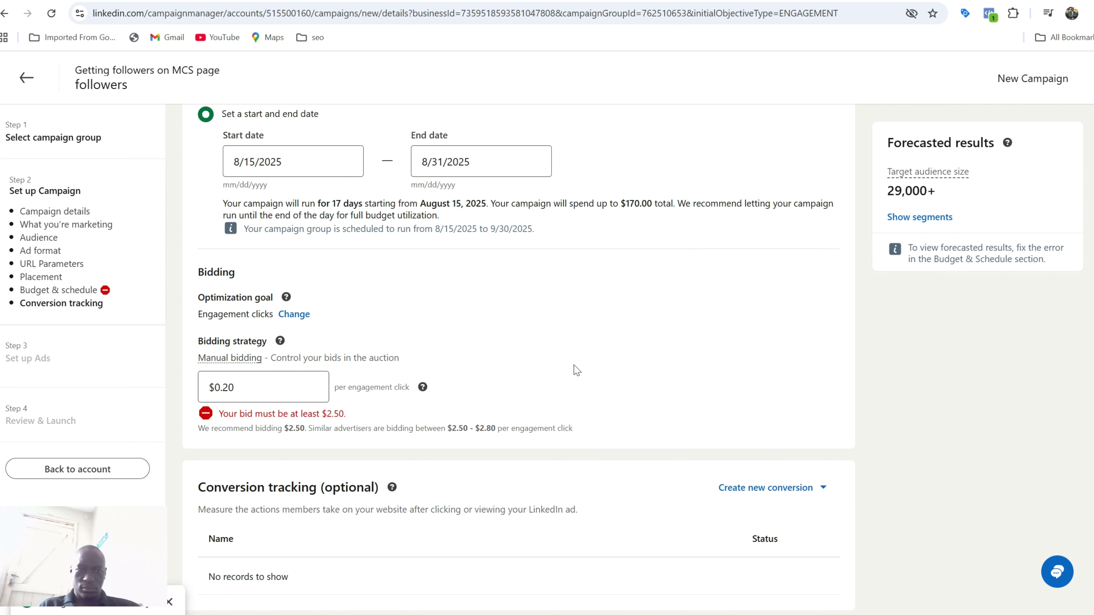
Set the manual bid to $2.50 per engagement click
click(274, 394)
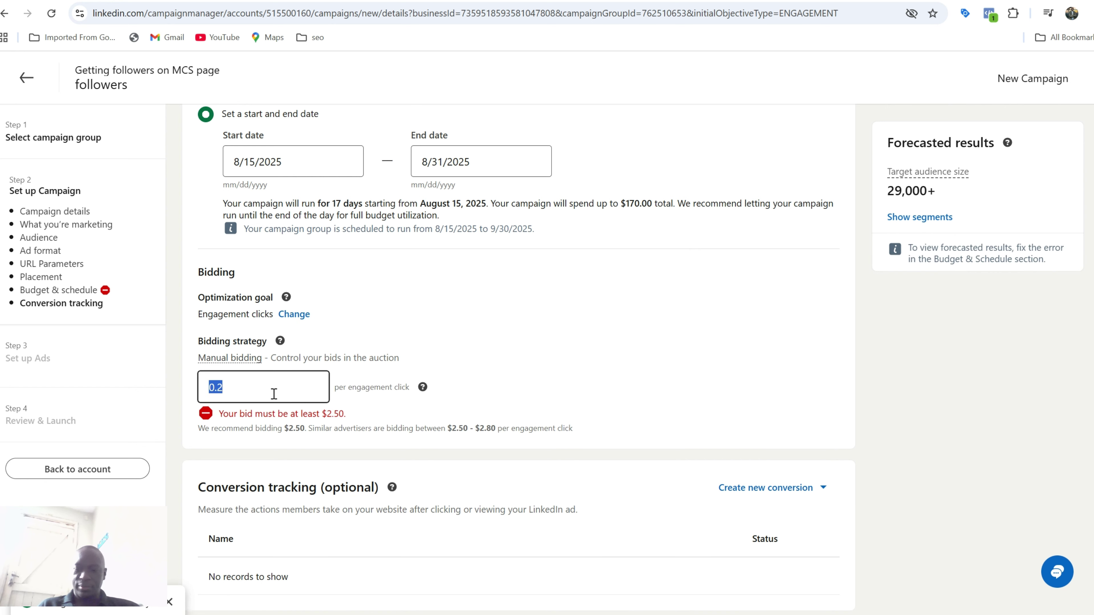
text(2.5)
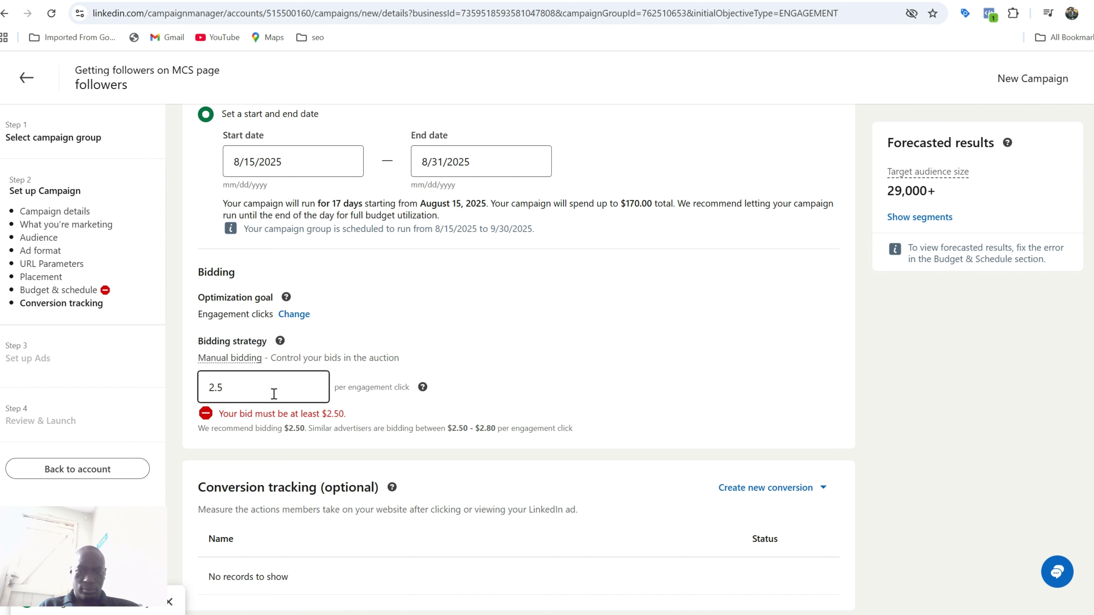
scroll(644, 411, down, 1)
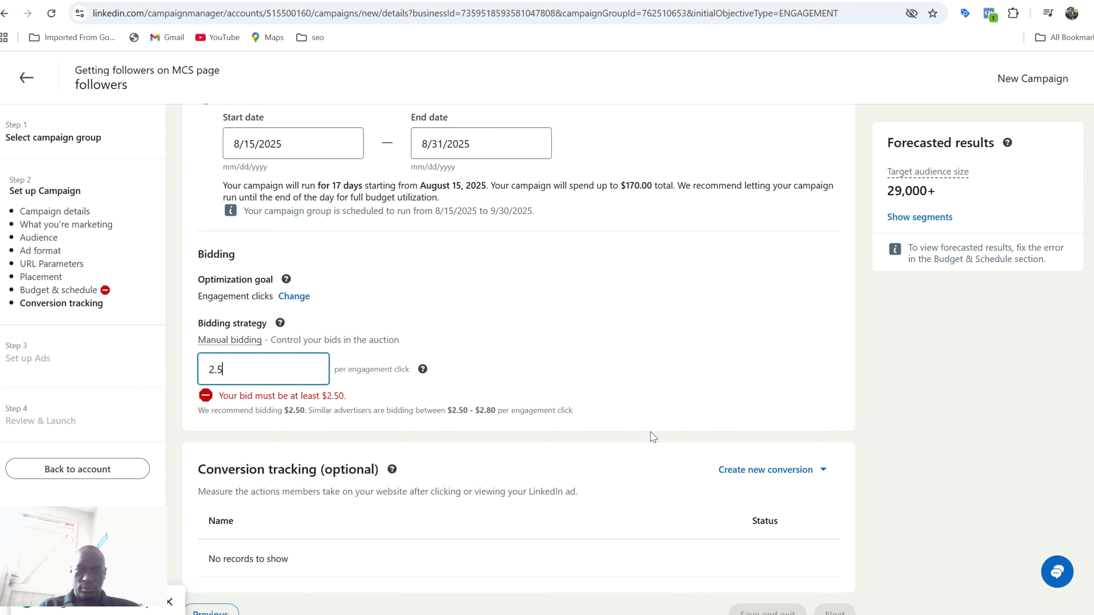
click(572, 492)
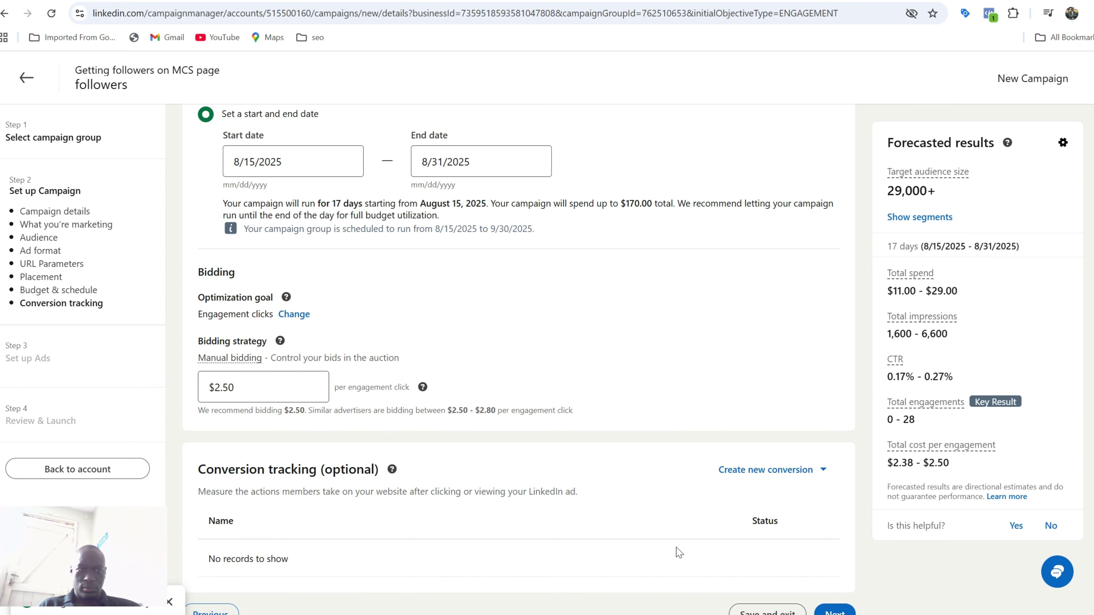
Proceed to the ad setup, confirming that the campaign's objective and ad format are saved
click(821, 609)
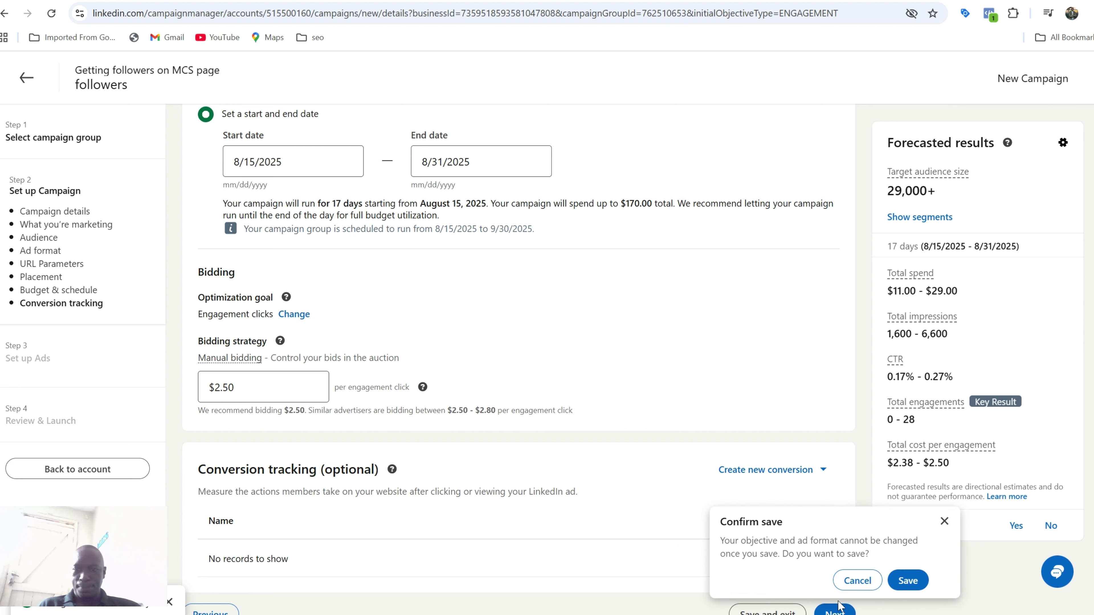
click(823, 609)
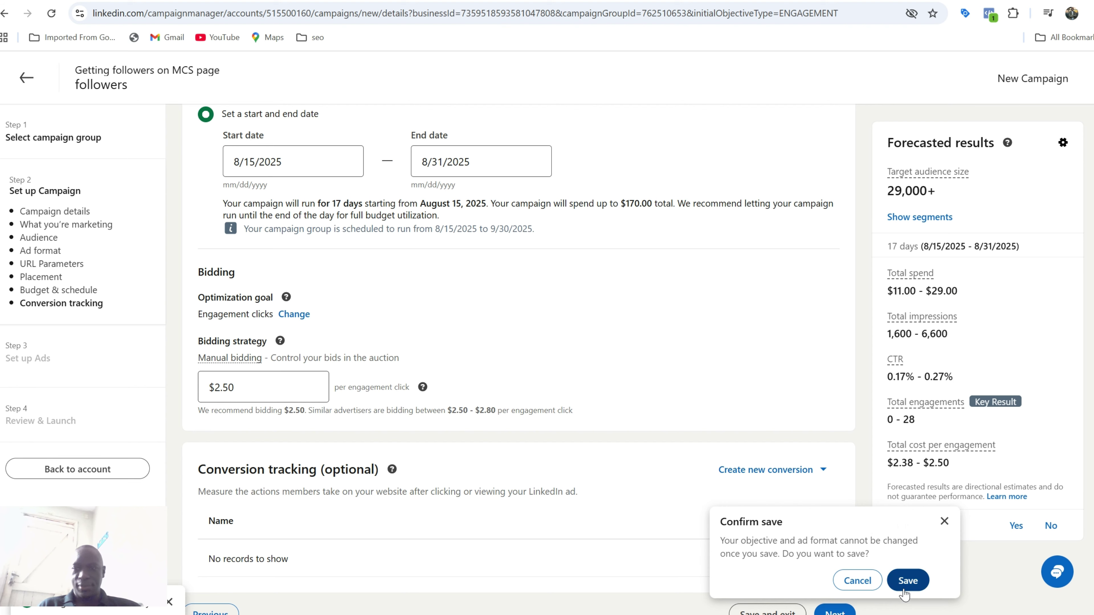
click(904, 585)
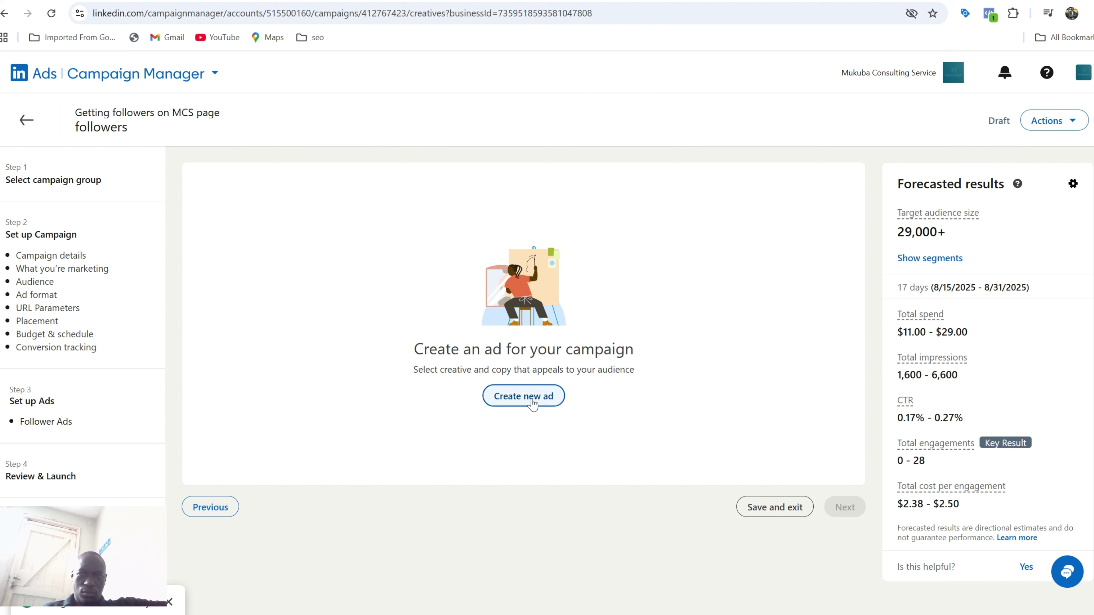
Create a new follower ad for the campaign and name it Followers
click(534, 402)
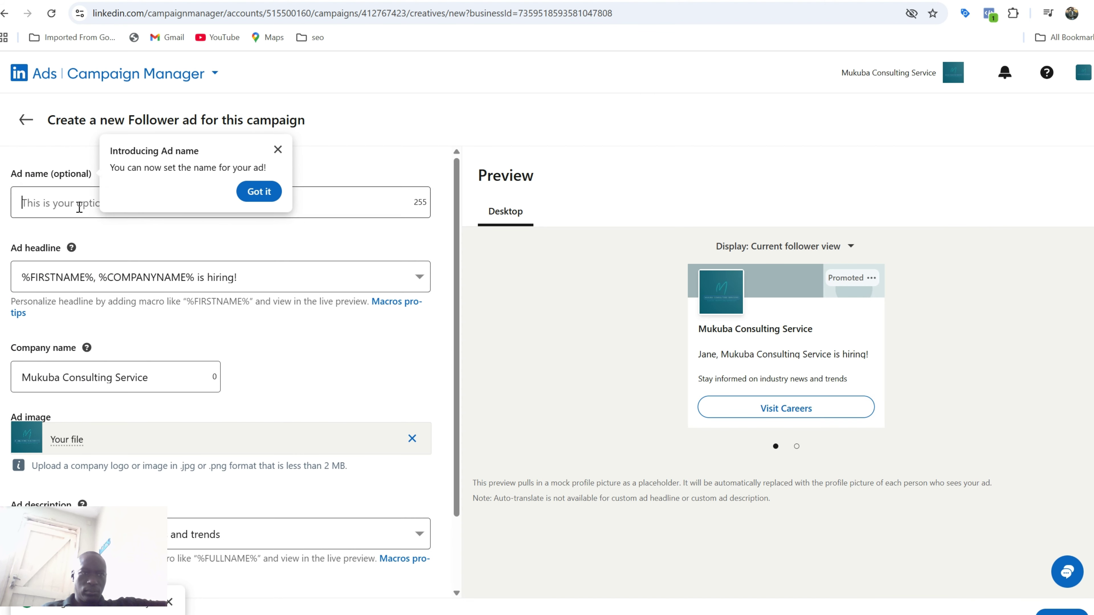
text(F)
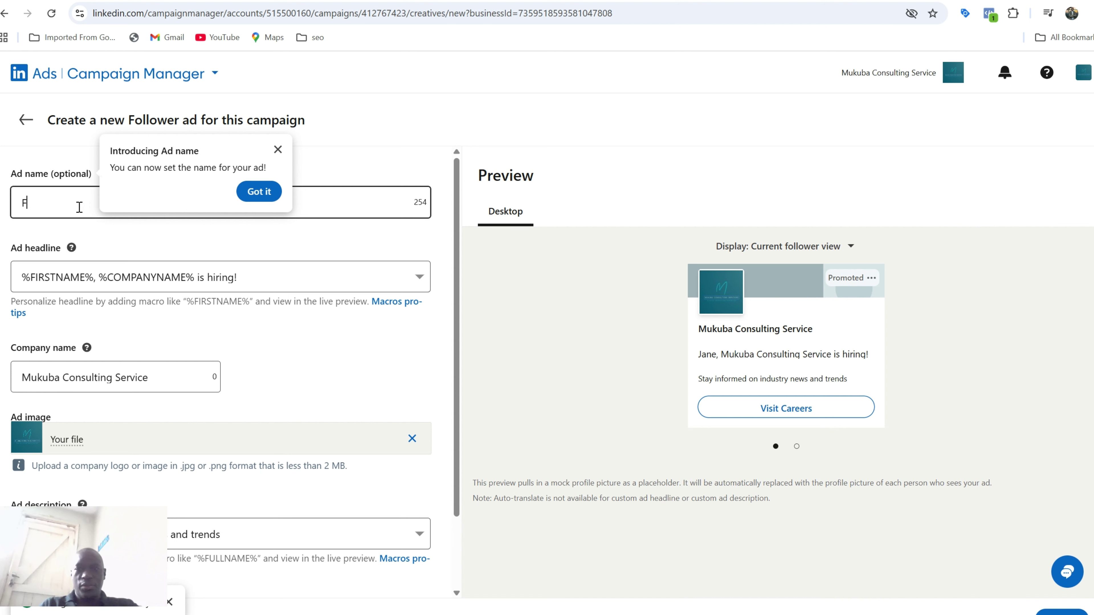
text(ollowers)
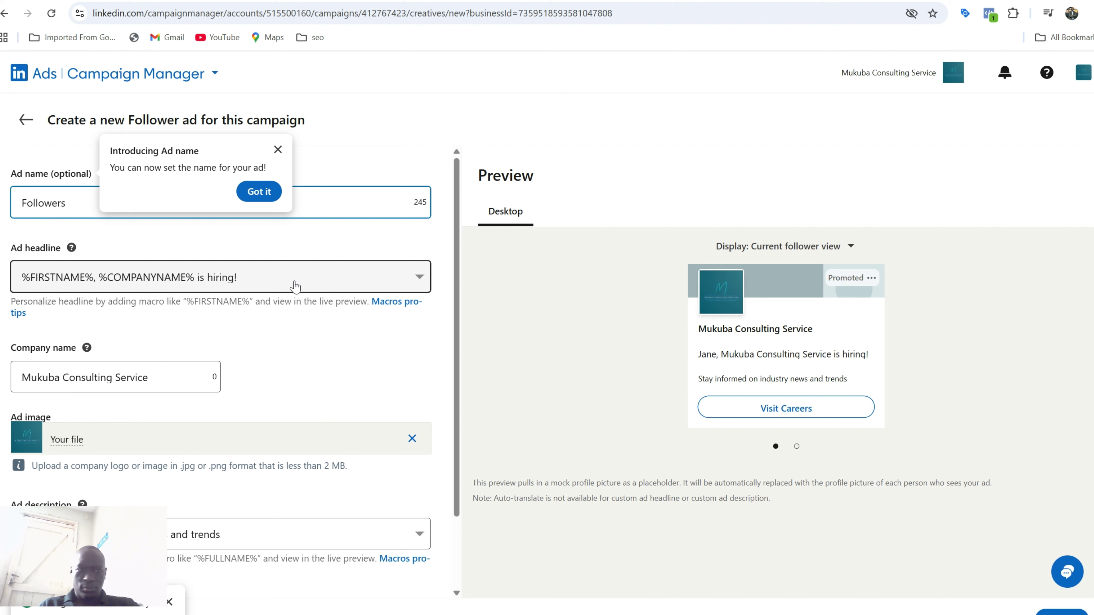
Set the ad headline to "Grow your business with insights from %COMPANYNAME%" and dismiss the notification covering the form
click(295, 287)
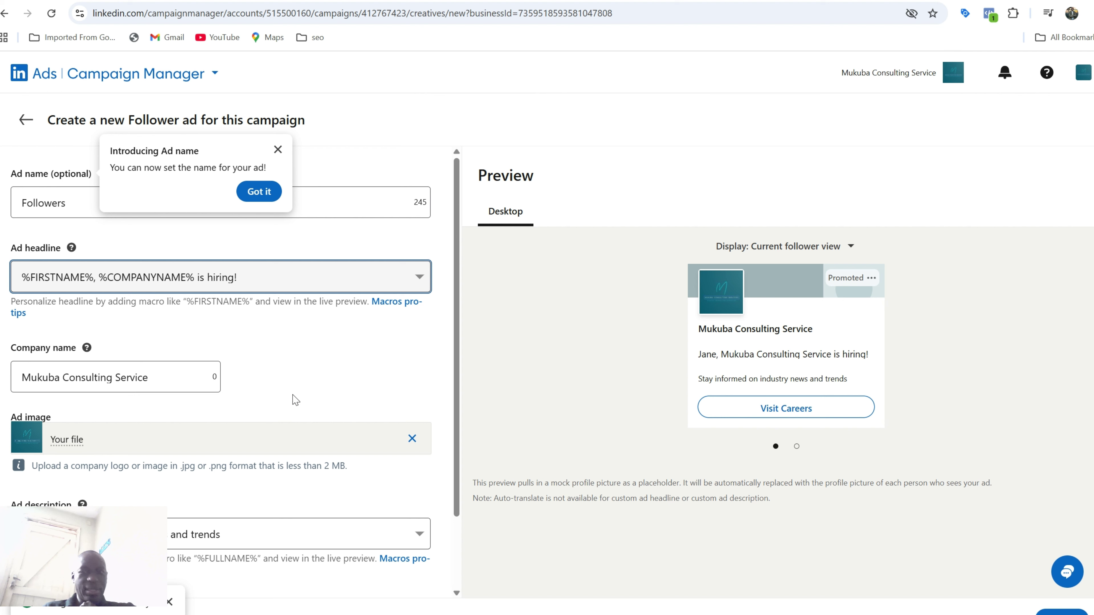
key(Down)
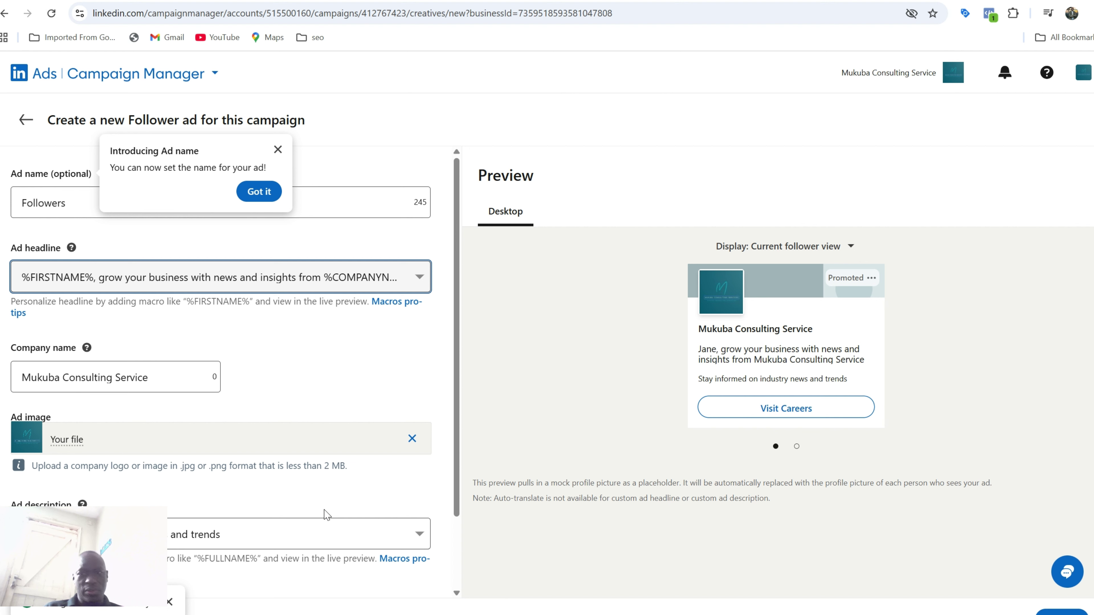
key(Down)
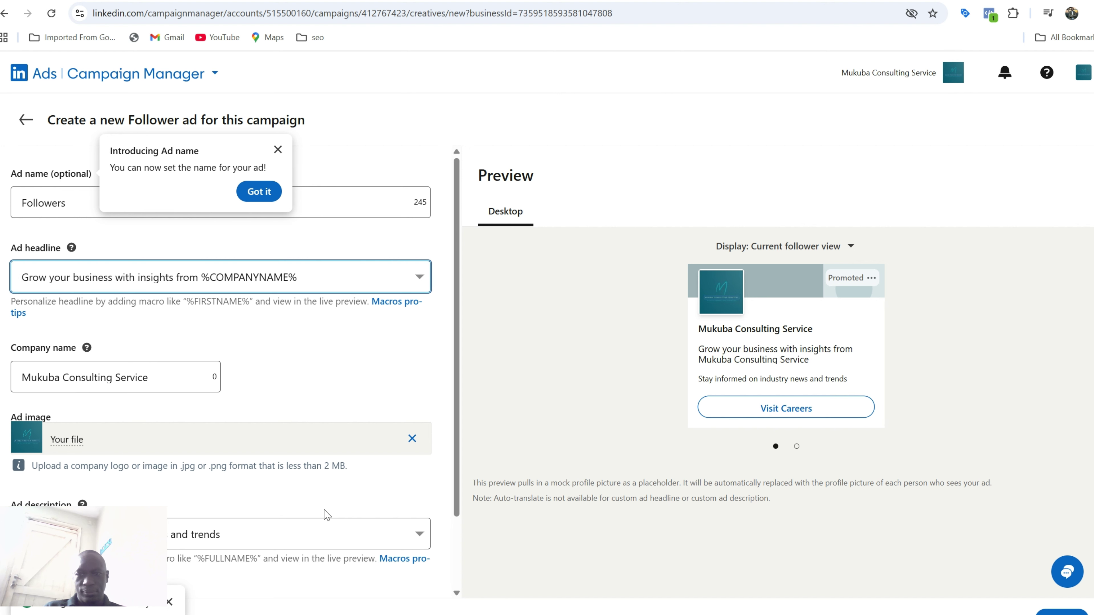
scroll(326, 514, down, 2)
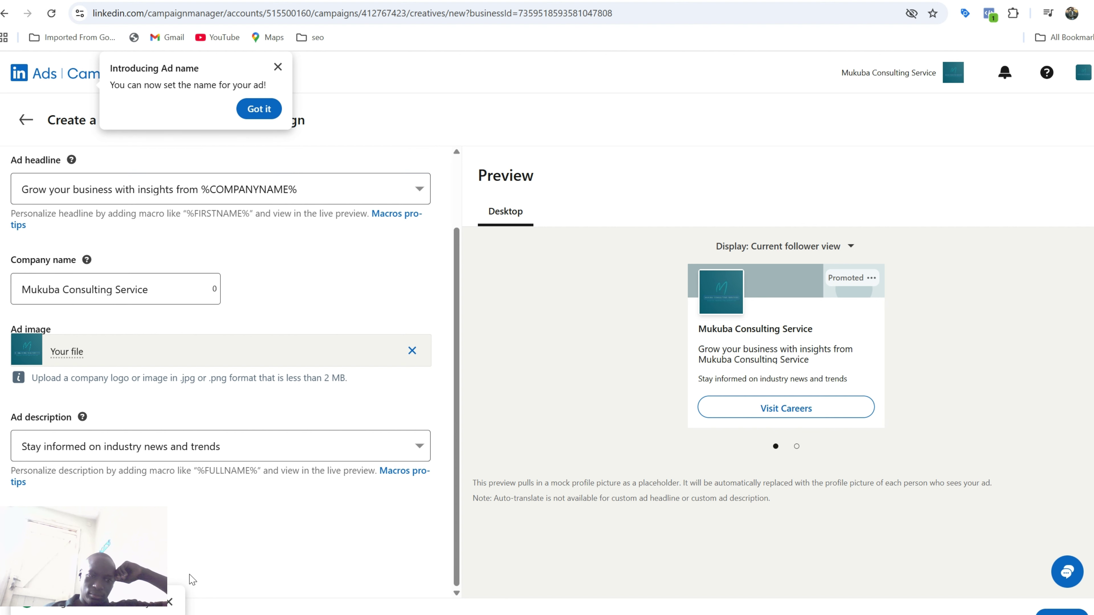
click(174, 601)
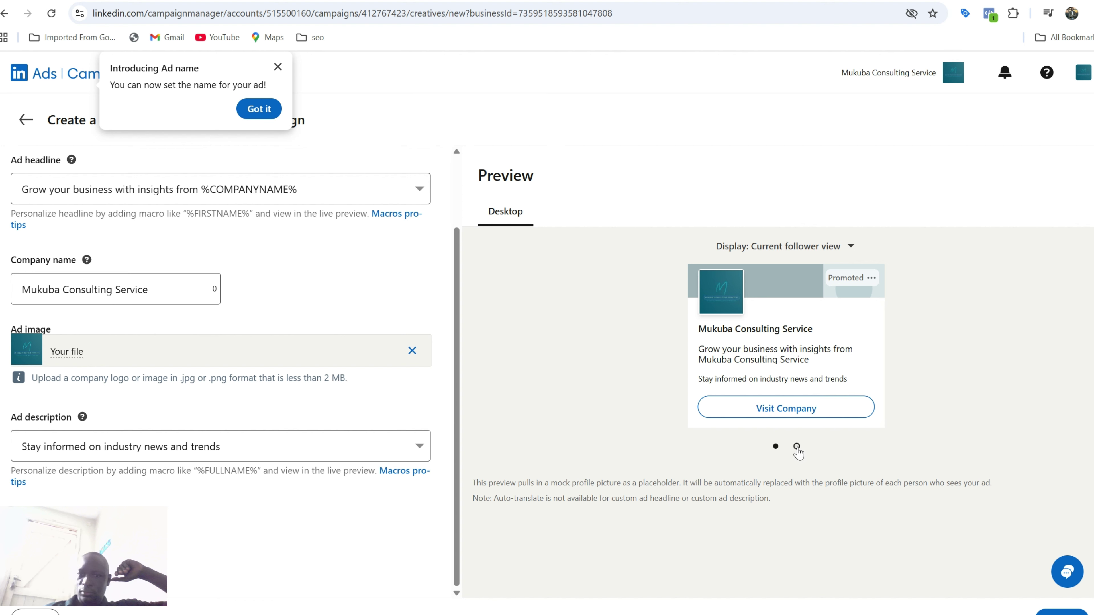
Compare the ad preview in the non-follower view and the current follower view
click(797, 447)
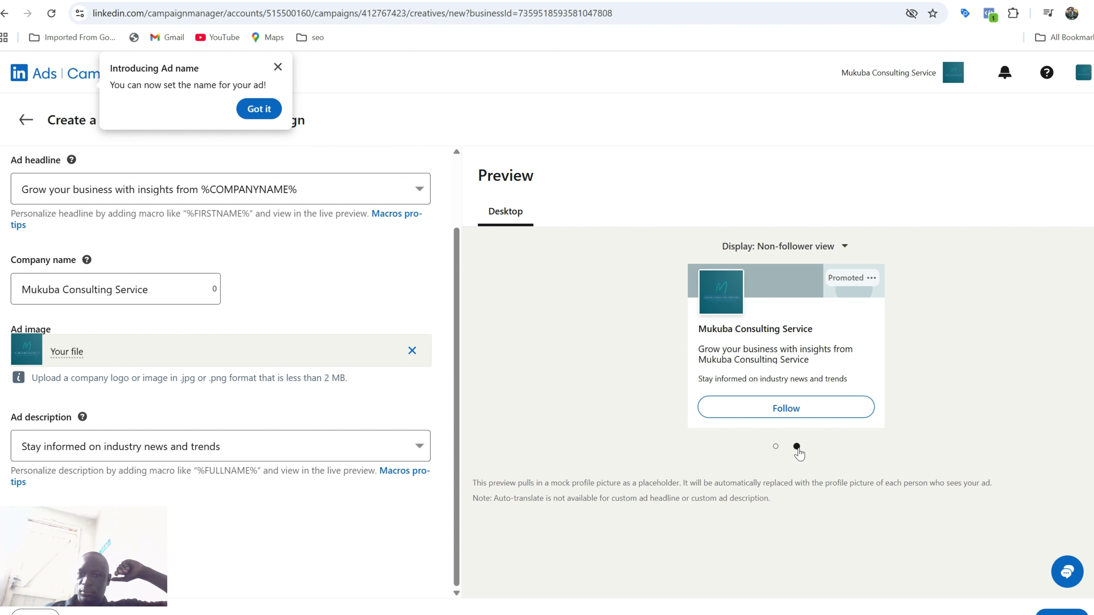
click(775, 447)
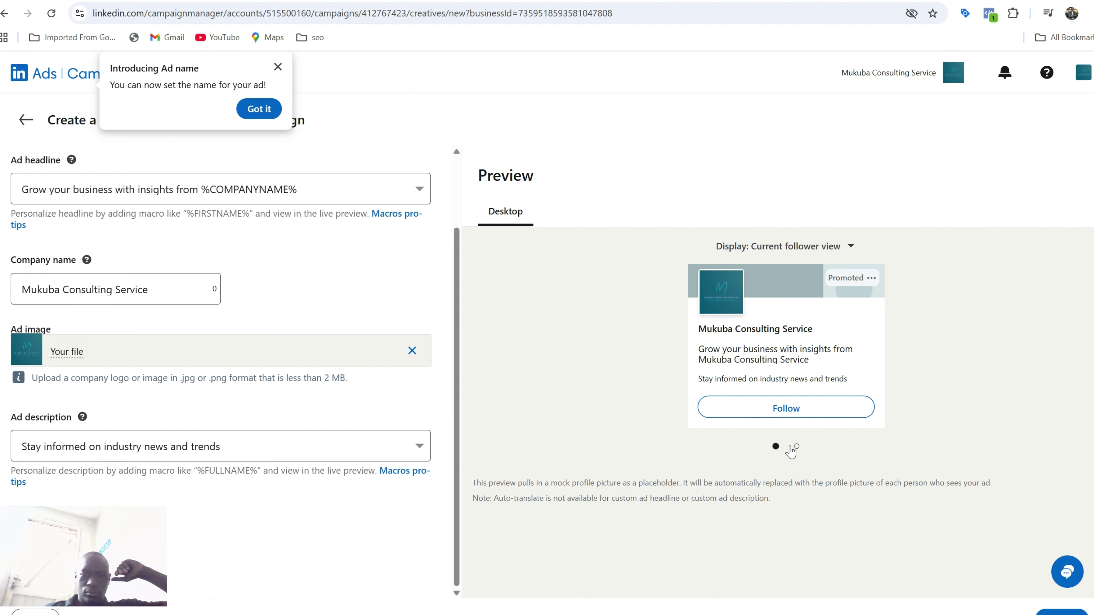
click(796, 447)
click(776, 446)
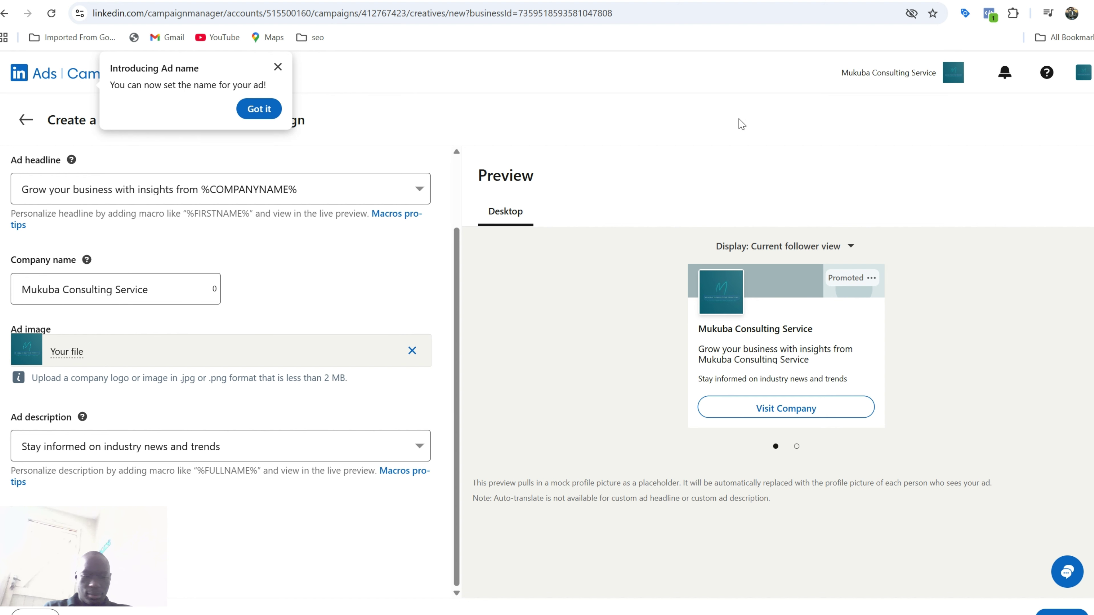
Create the Followers ad and continue to the campaign's review summary
key(ctrl+minus)
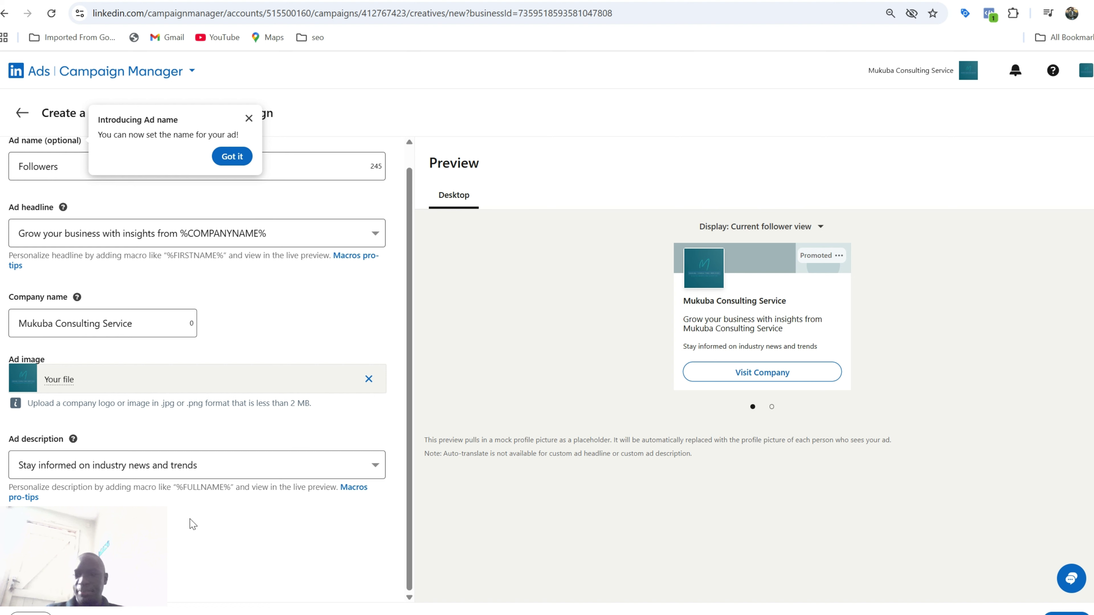
click(1066, 614)
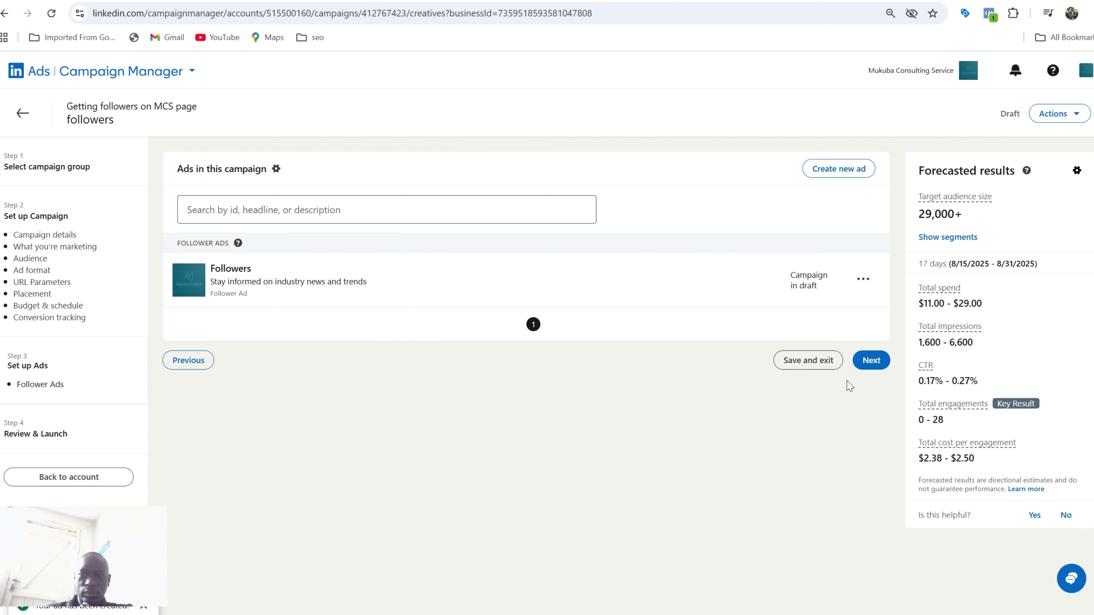
click(866, 362)
scroll(69, 206, down, 2)
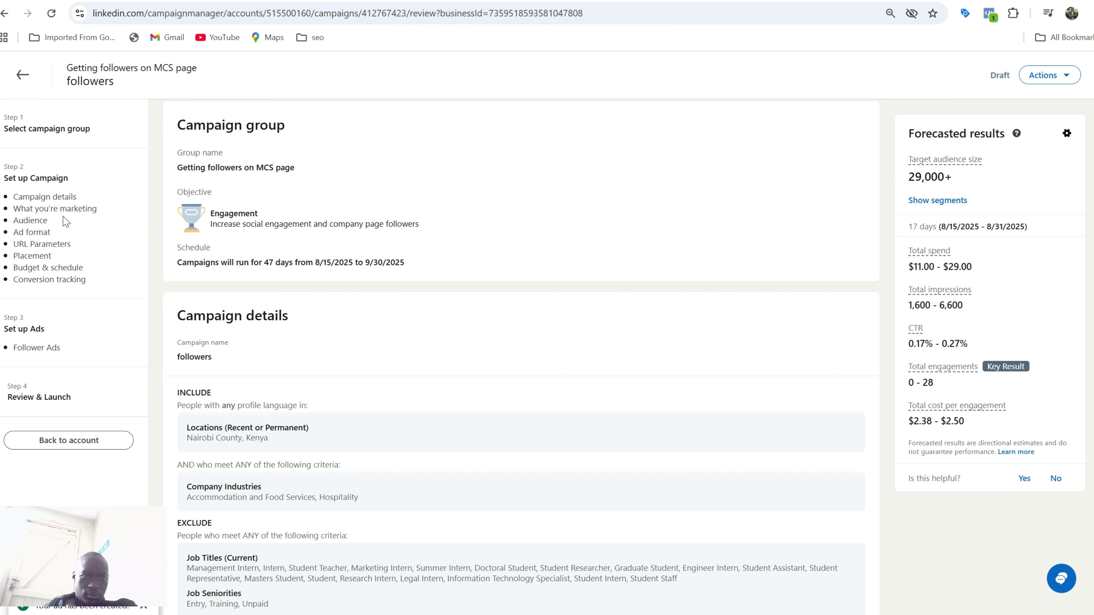
Reopen the campaign's audience settings and add Airlines and Aviation to the included company industries
click(43, 221)
click(539, 396)
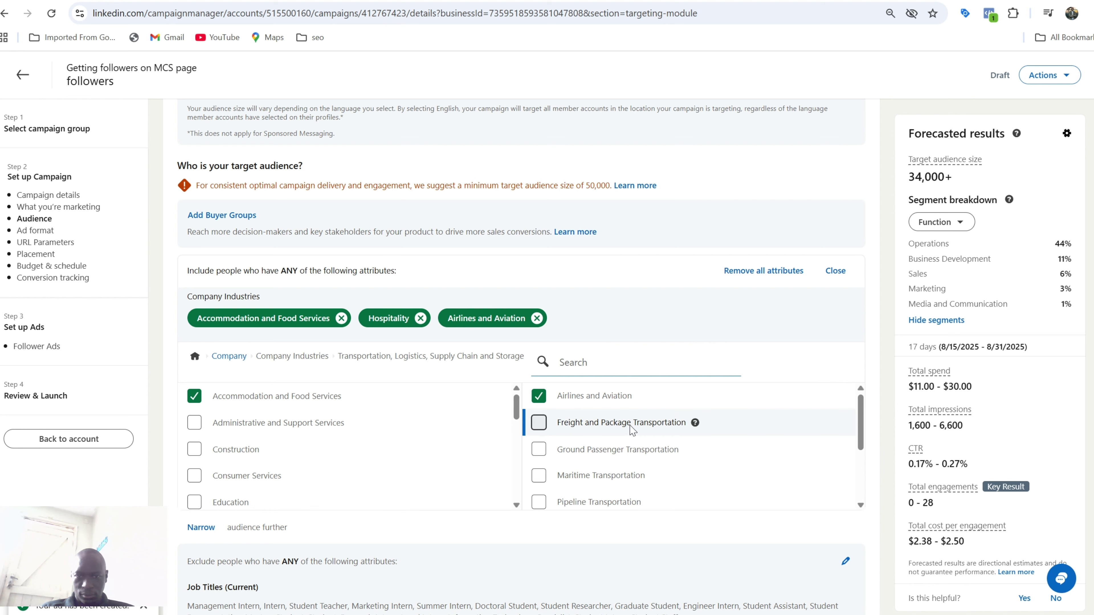
Examine the transportation subcategories, the other company industries and the excluded audience attributes, and close the included attributes for editing
scroll(631, 430, down, 2)
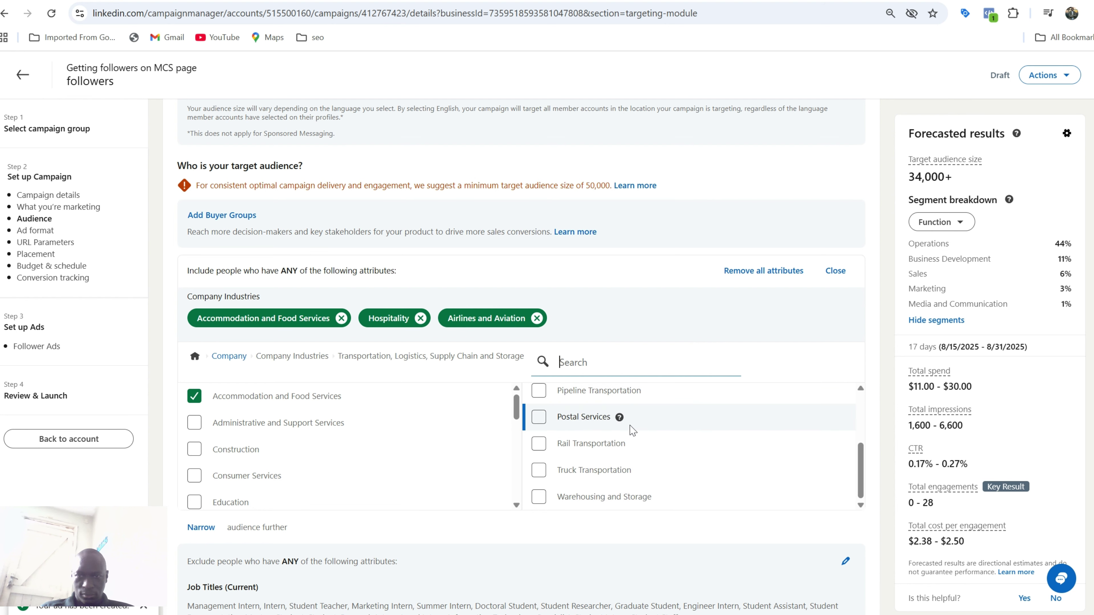
scroll(632, 431, down, 1)
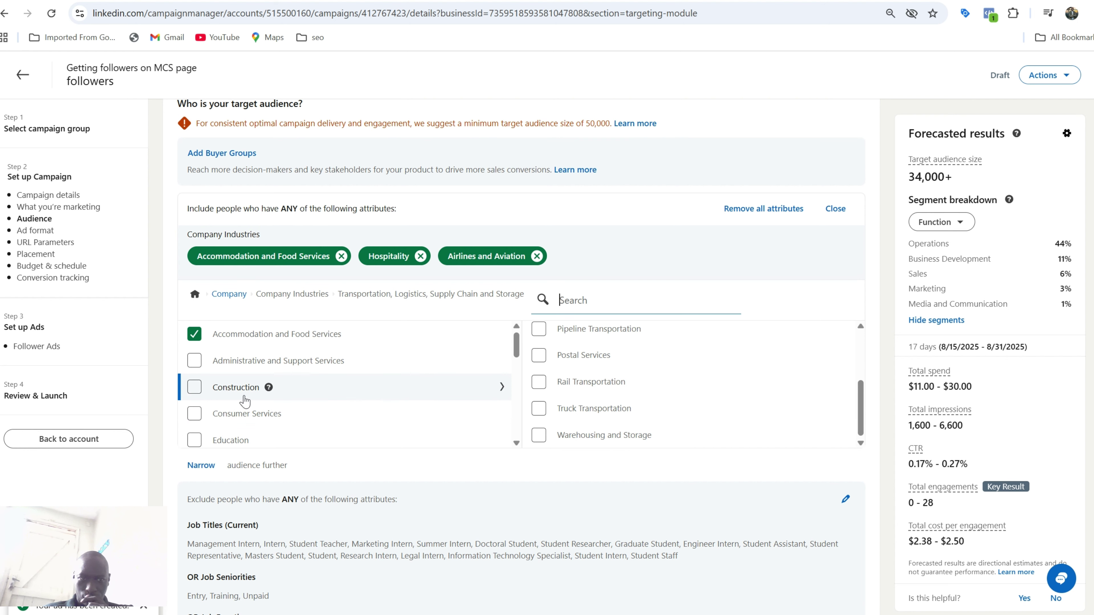
scroll(245, 401, down, 4)
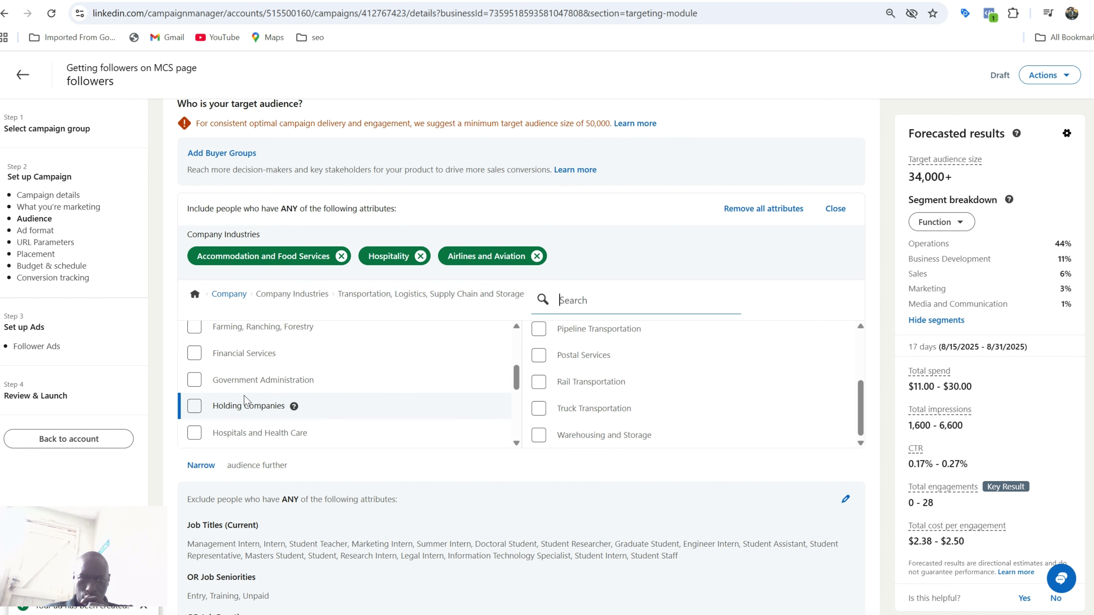
scroll(245, 401, down, 3)
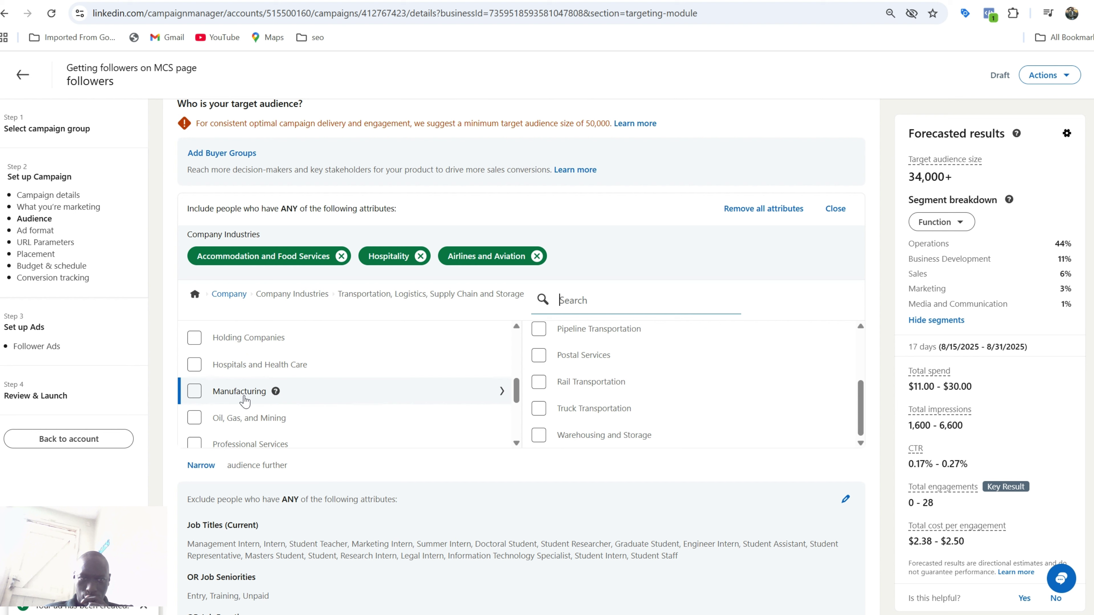
scroll(245, 401, down, 2)
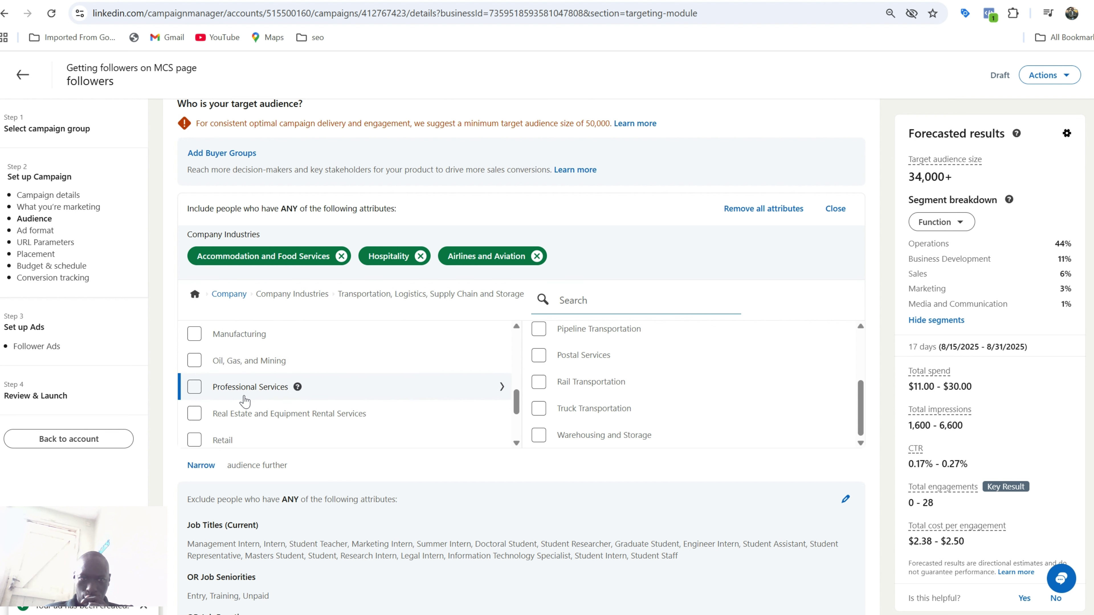
scroll(245, 401, down, 3)
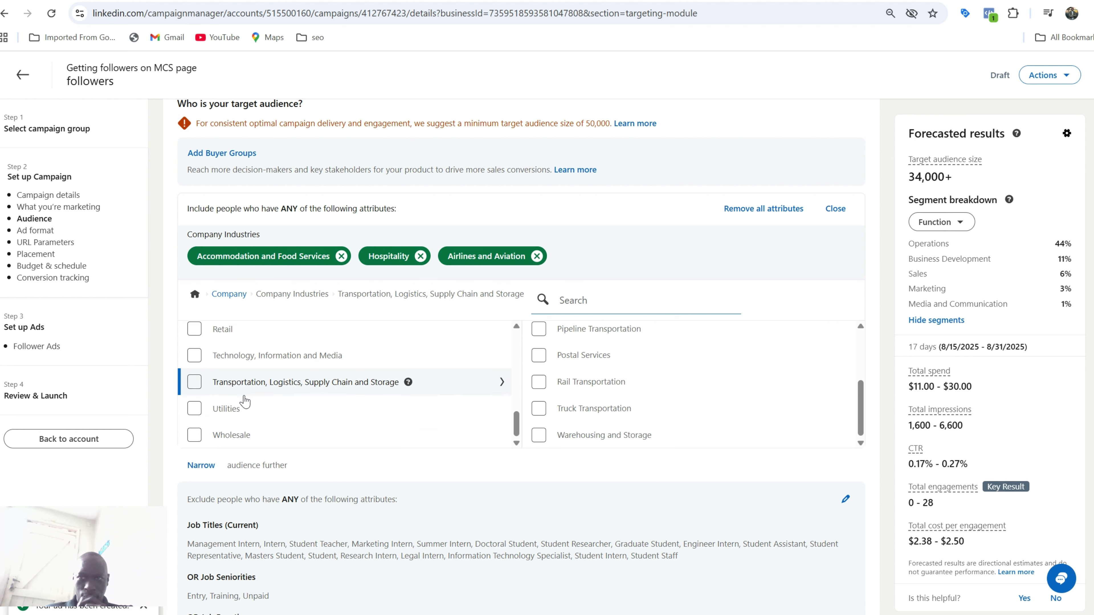
scroll(629, 328, up, 6)
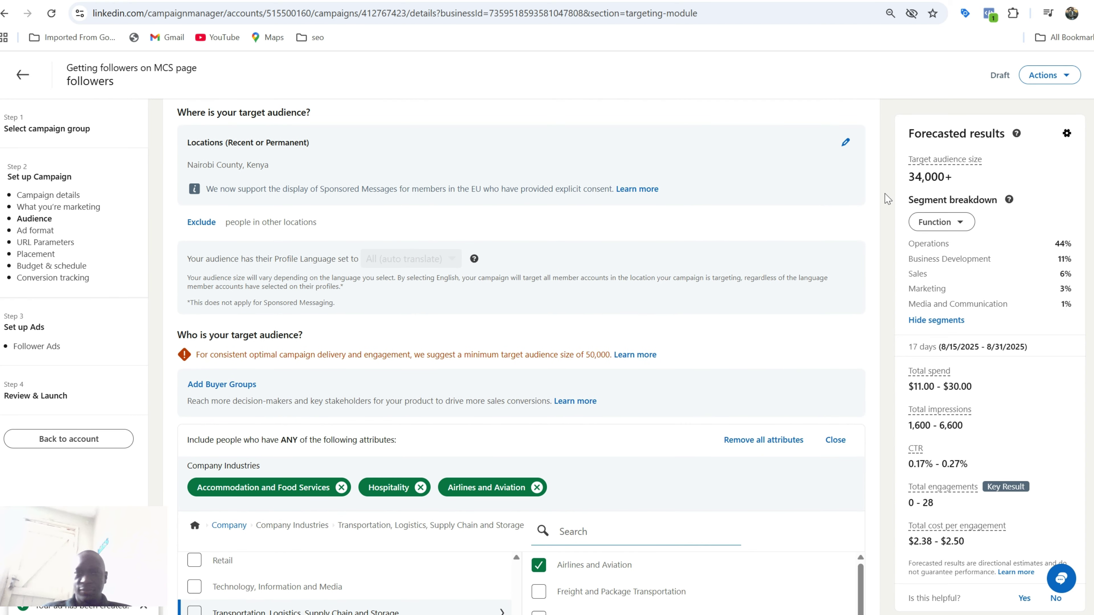
scroll(455, 418, down, 10)
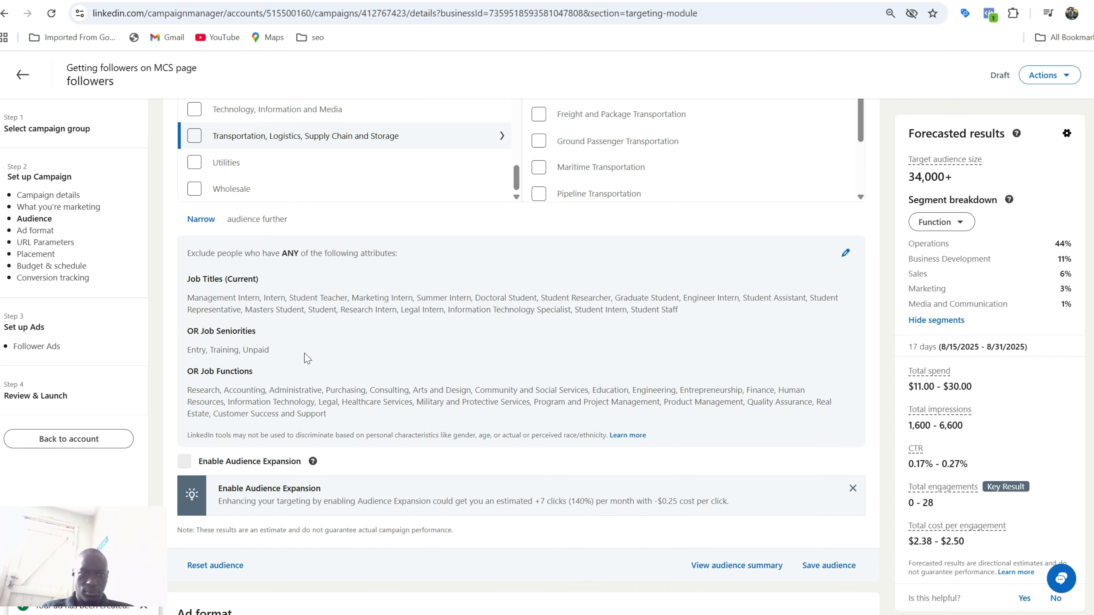
scroll(307, 358, up, 3)
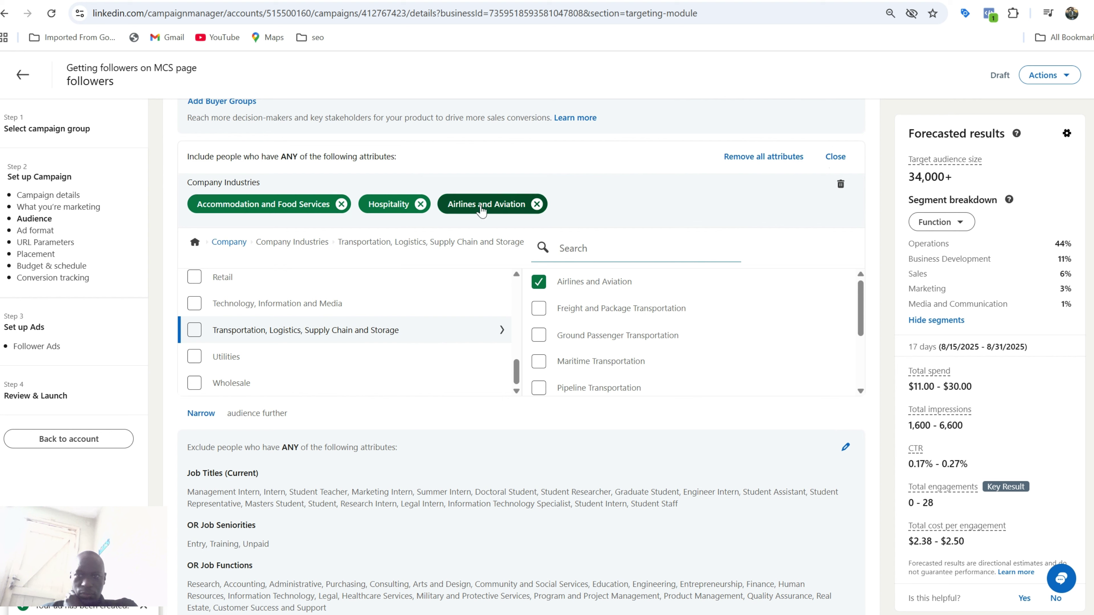
click(835, 157)
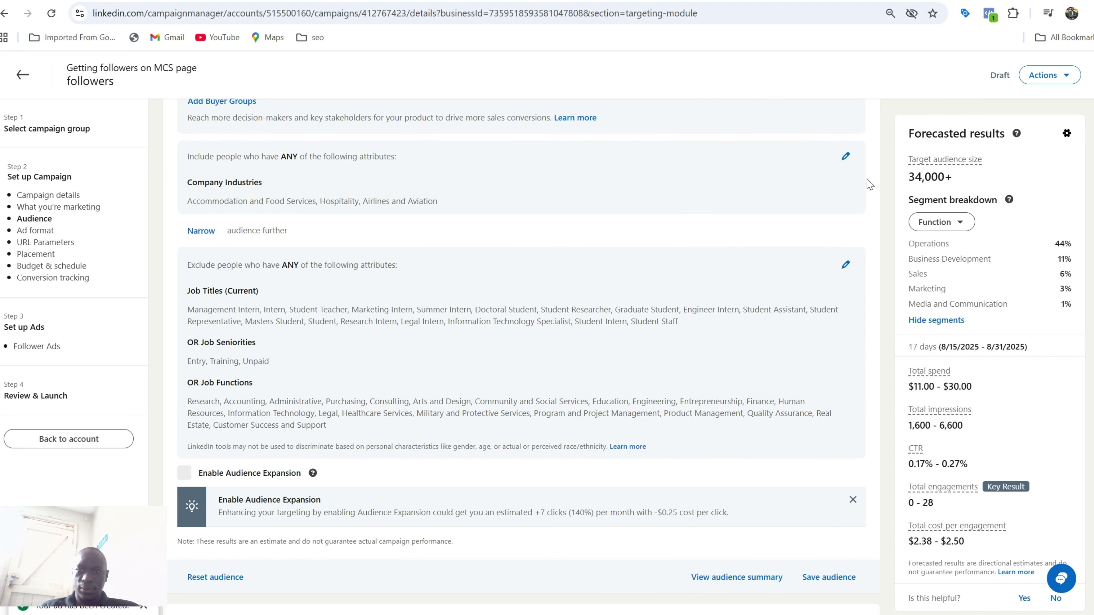
Add the job seniorities Senior, Manager, Director, VP, Partner and Owner to the included audience attributes
click(845, 159)
click(226, 362)
click(237, 309)
click(195, 335)
click(195, 362)
click(195, 389)
click(196, 415)
scroll(198, 418, down, 1)
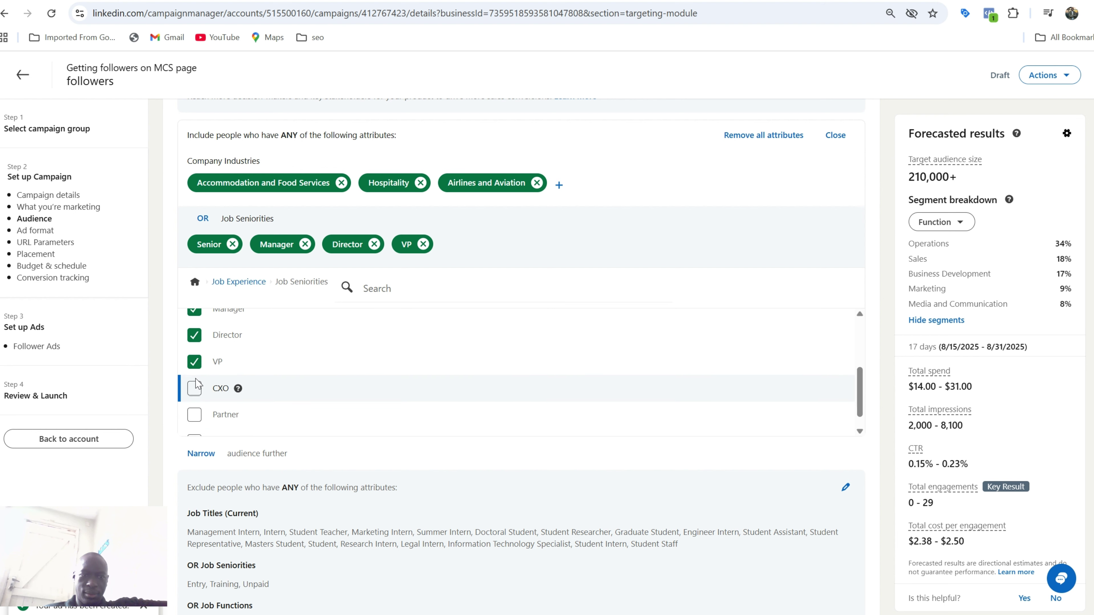
click(195, 414)
scroll(199, 420, down, 1)
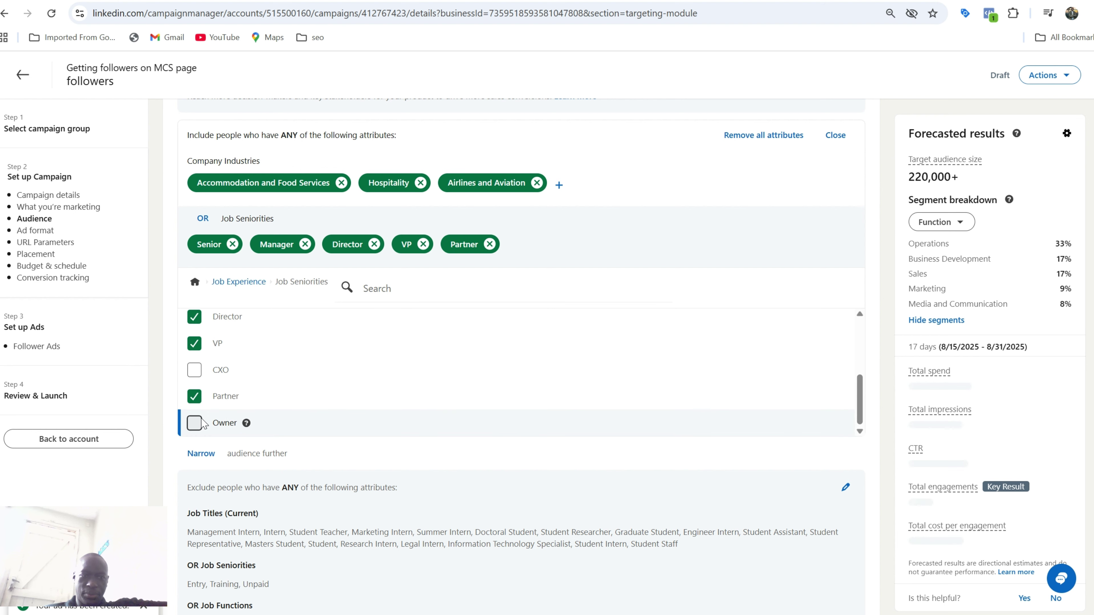
click(195, 423)
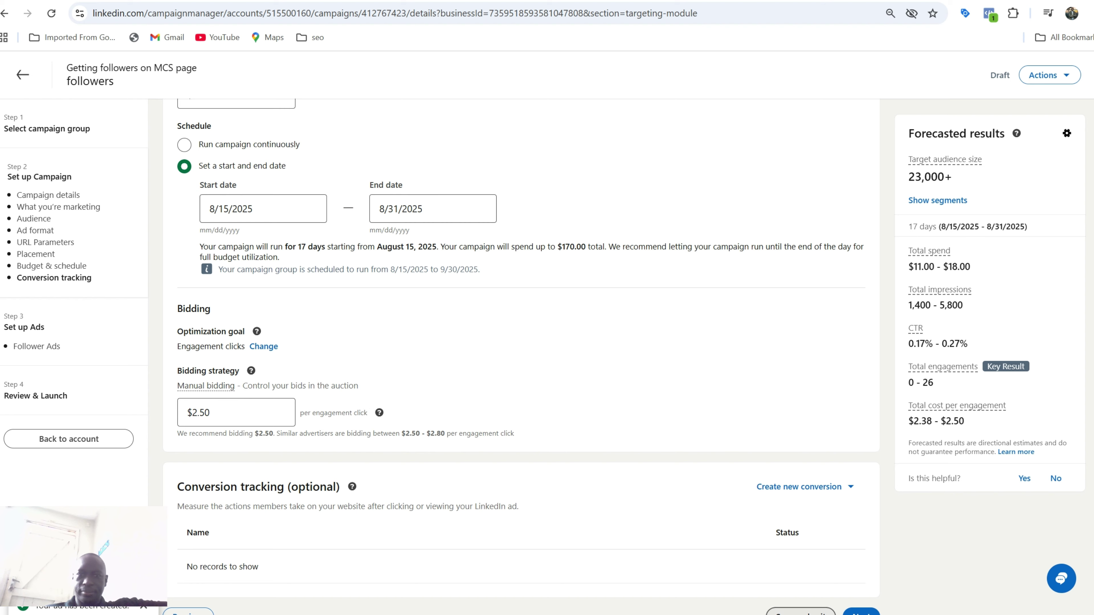
Continue to the campaign's ads, then save the followers campaign as a draft and exit its setup
click(859, 612)
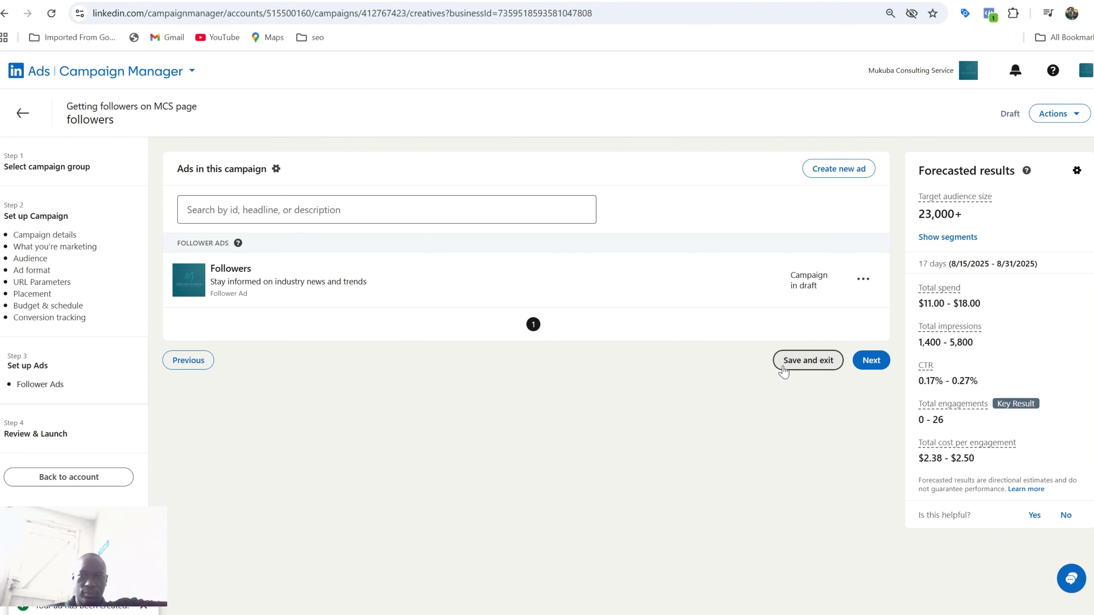
click(808, 361)
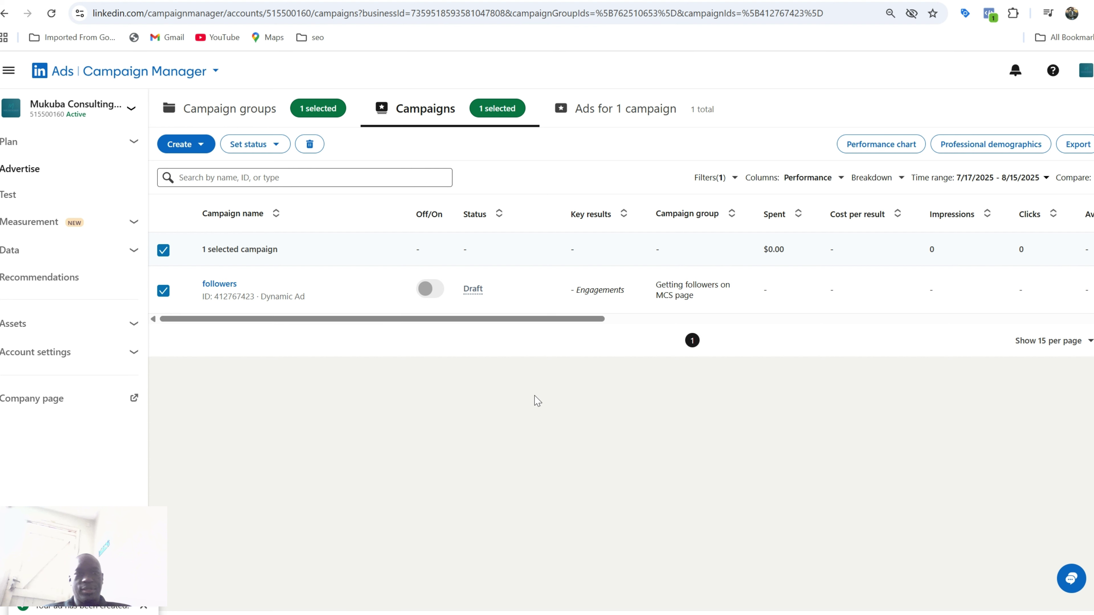